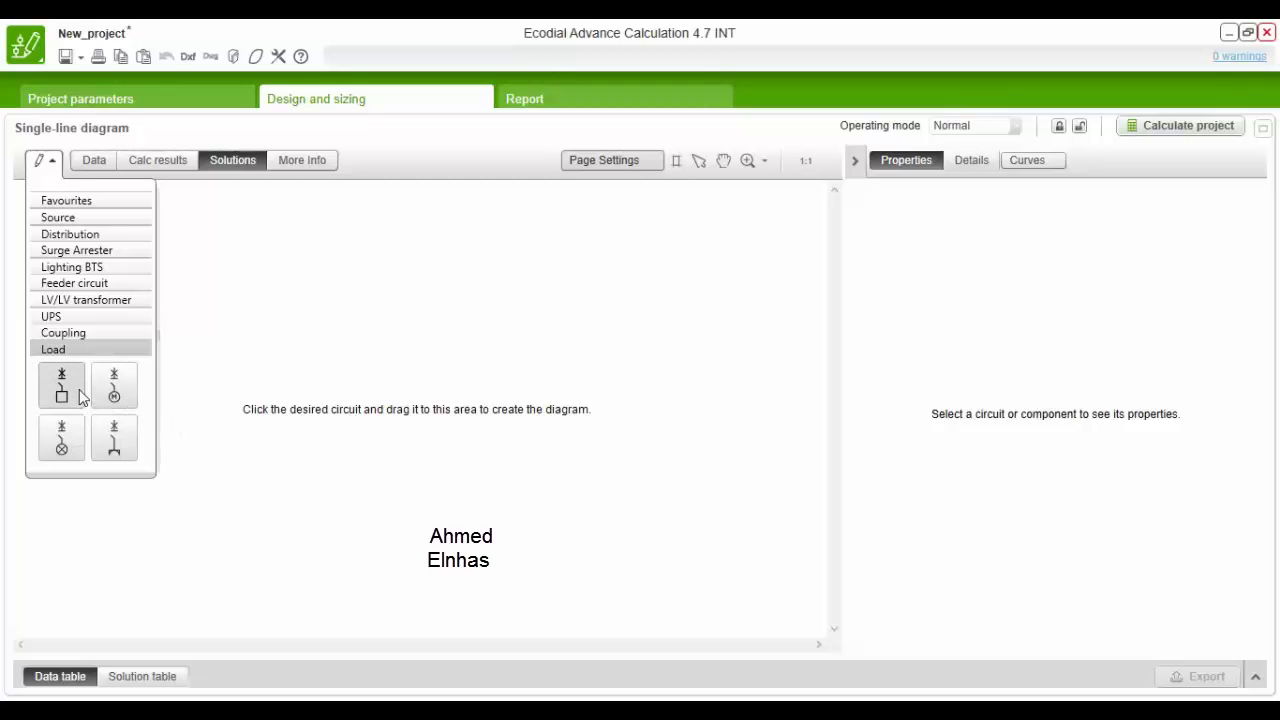
Step: Add a generic load, a lighting load, a power socket load and a motor load side by side on the single-line diagram
mouse_move(79, 389)
left_click_drag(79, 389, 260, 385)
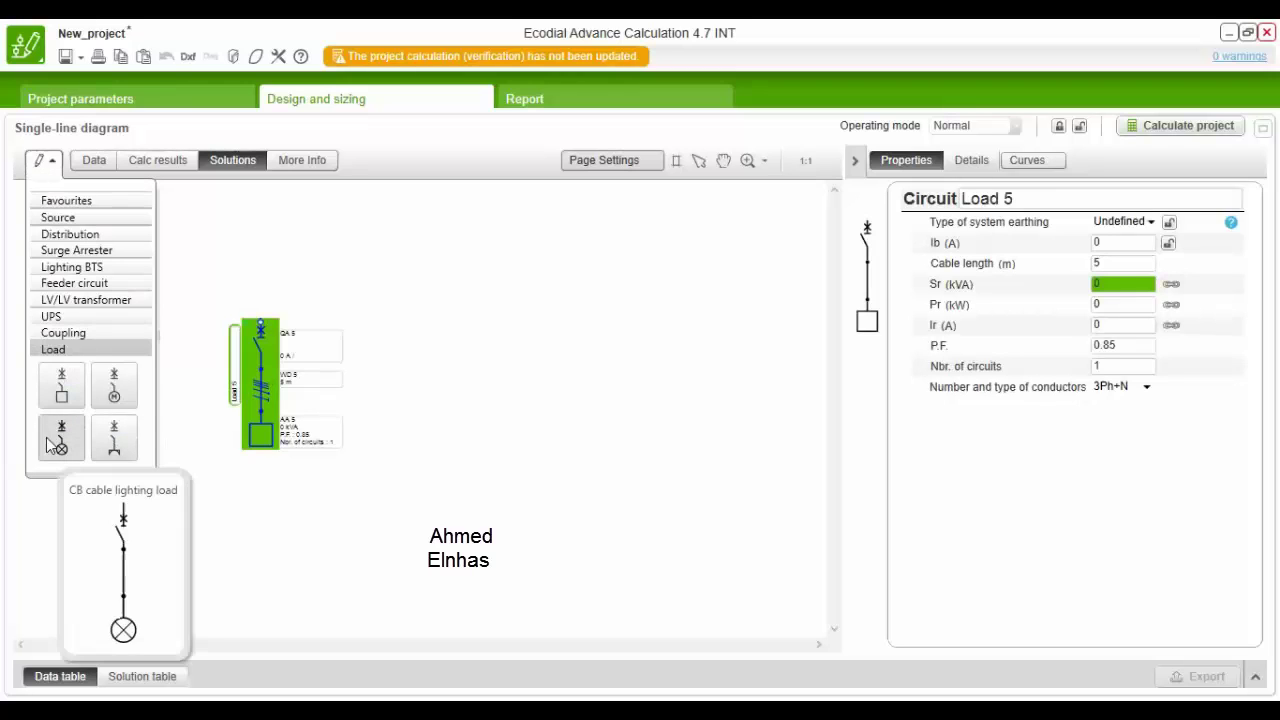
left_click_drag(61, 437, 414, 392)
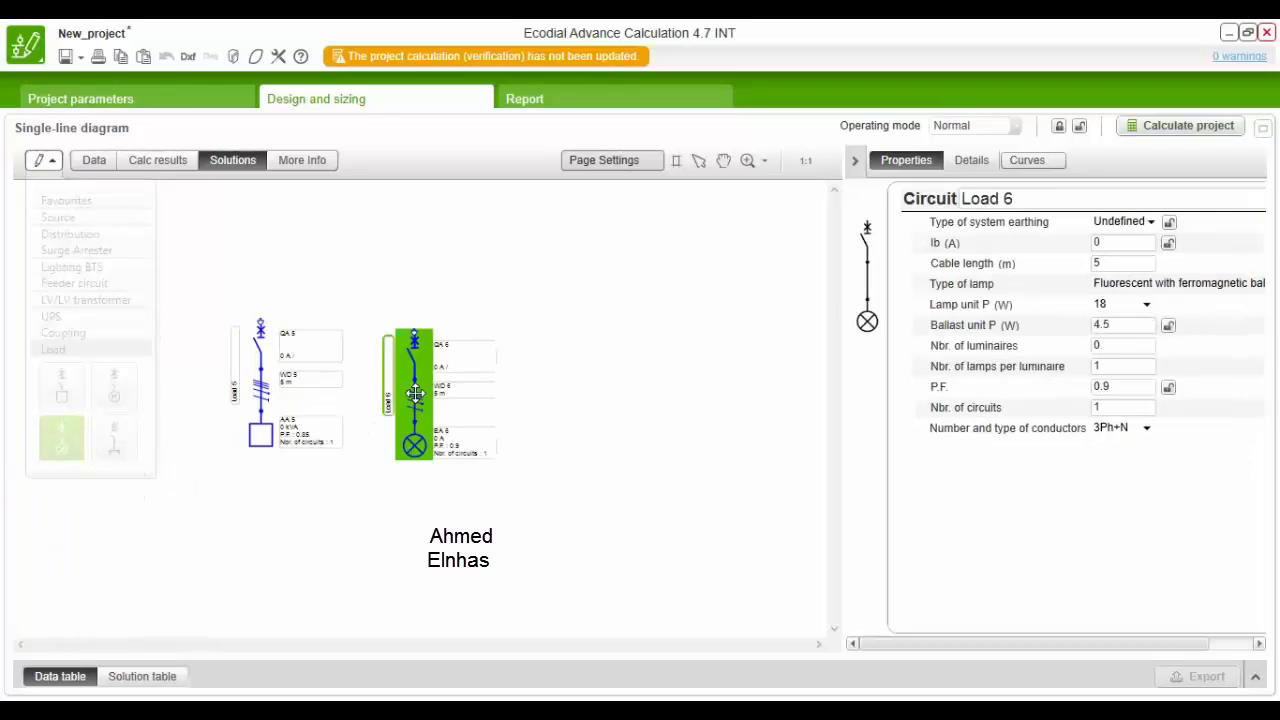
mouse_move(111, 441)
left_click_drag(111, 441, 560, 410)
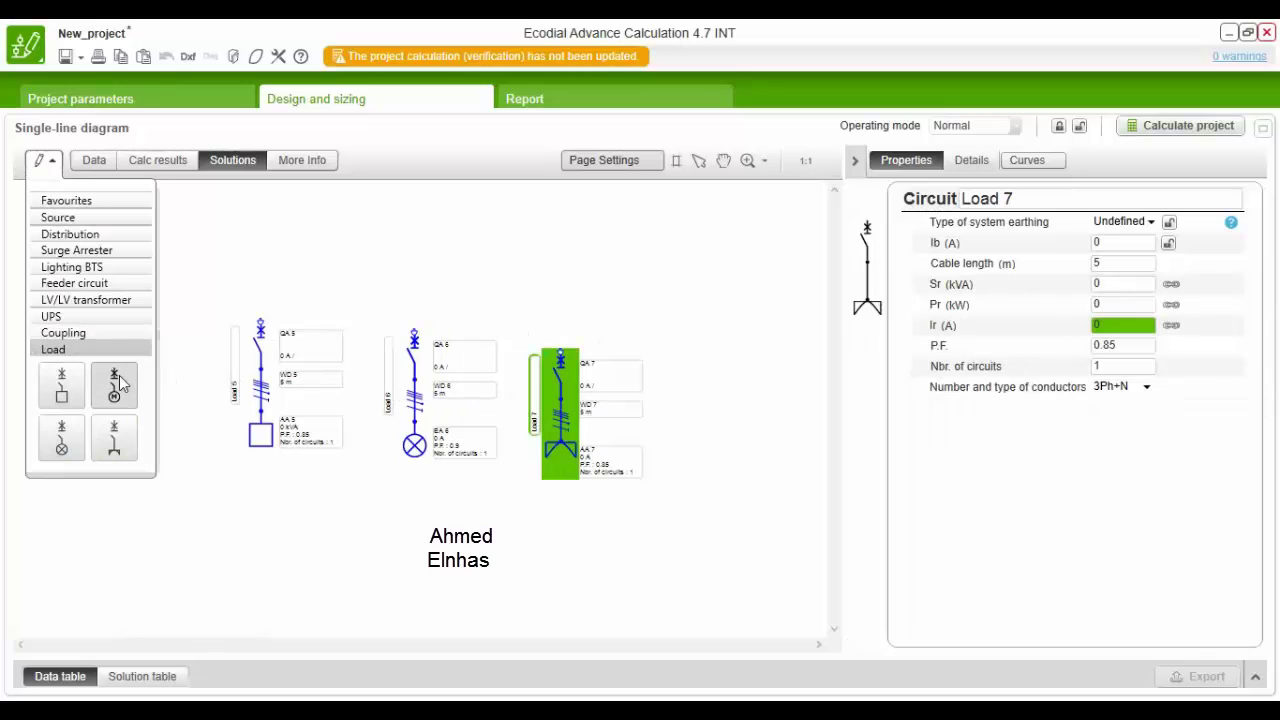
left_click_drag(119, 375, 703, 403)
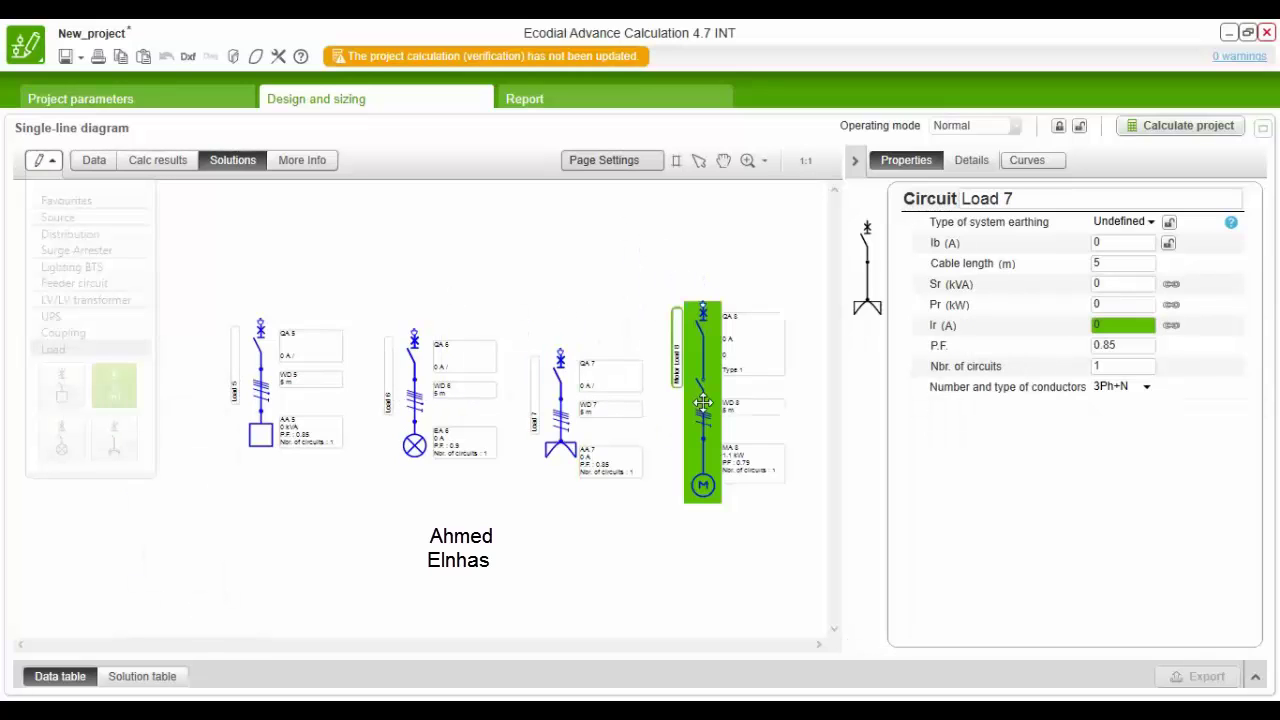
left_click(441, 577)
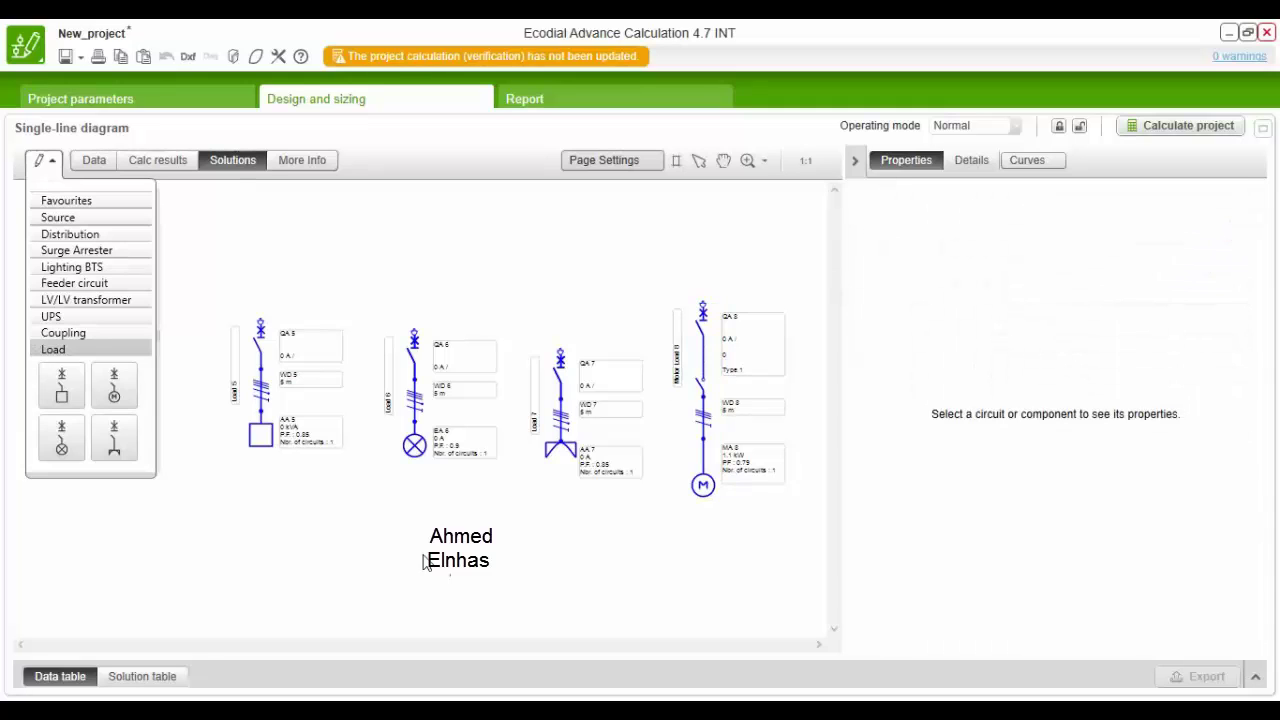
Step: Compare the properties of the whole generic load circuit with those of its load component
left_click(262, 393)
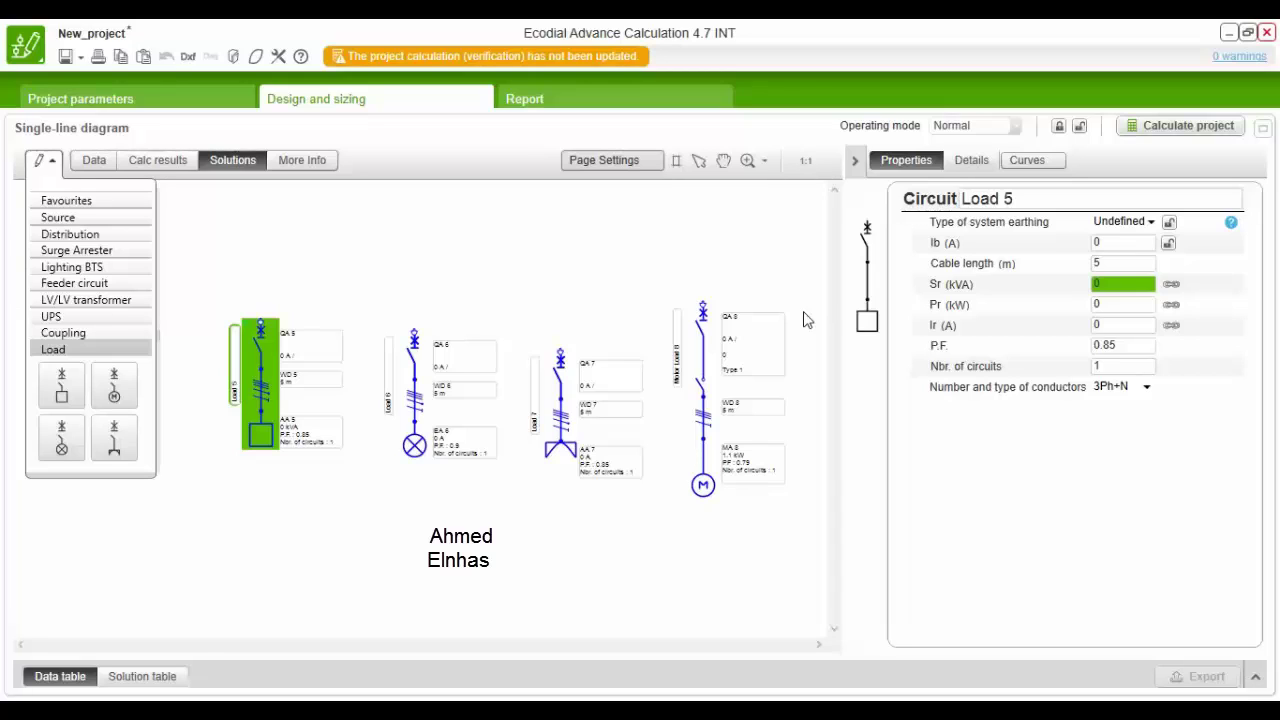
left_click(867, 320)
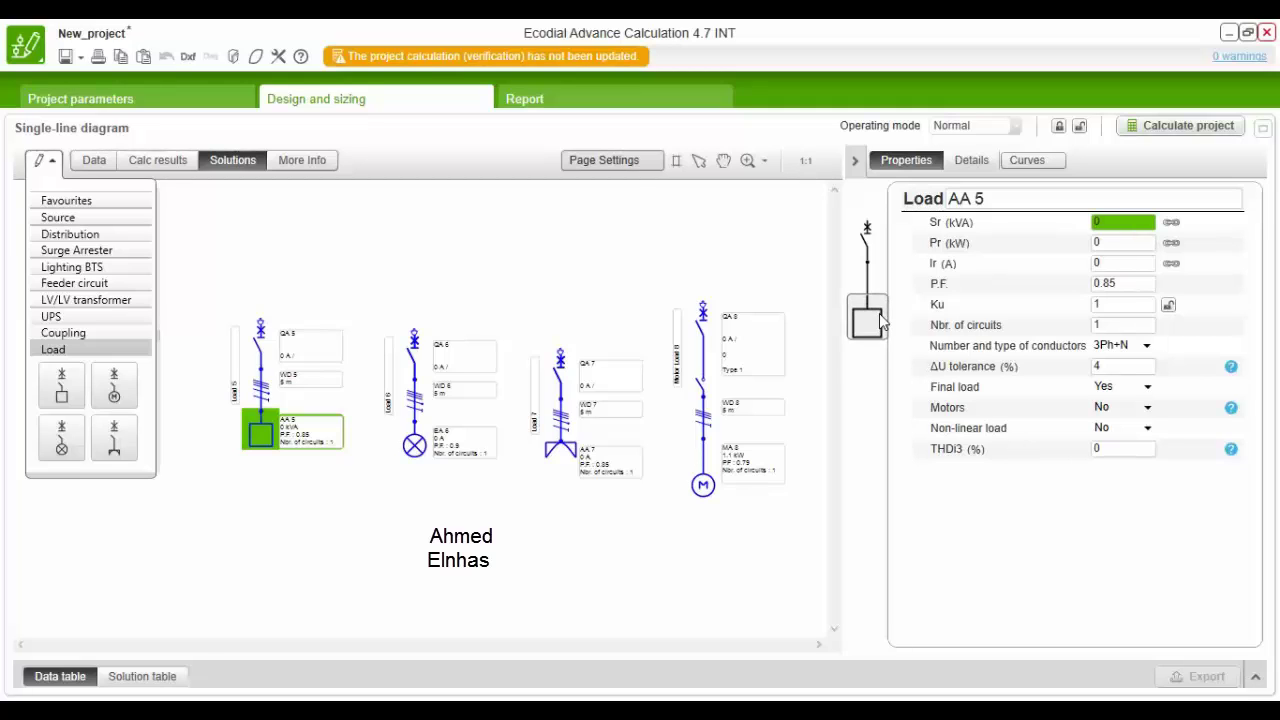
left_click(294, 530)
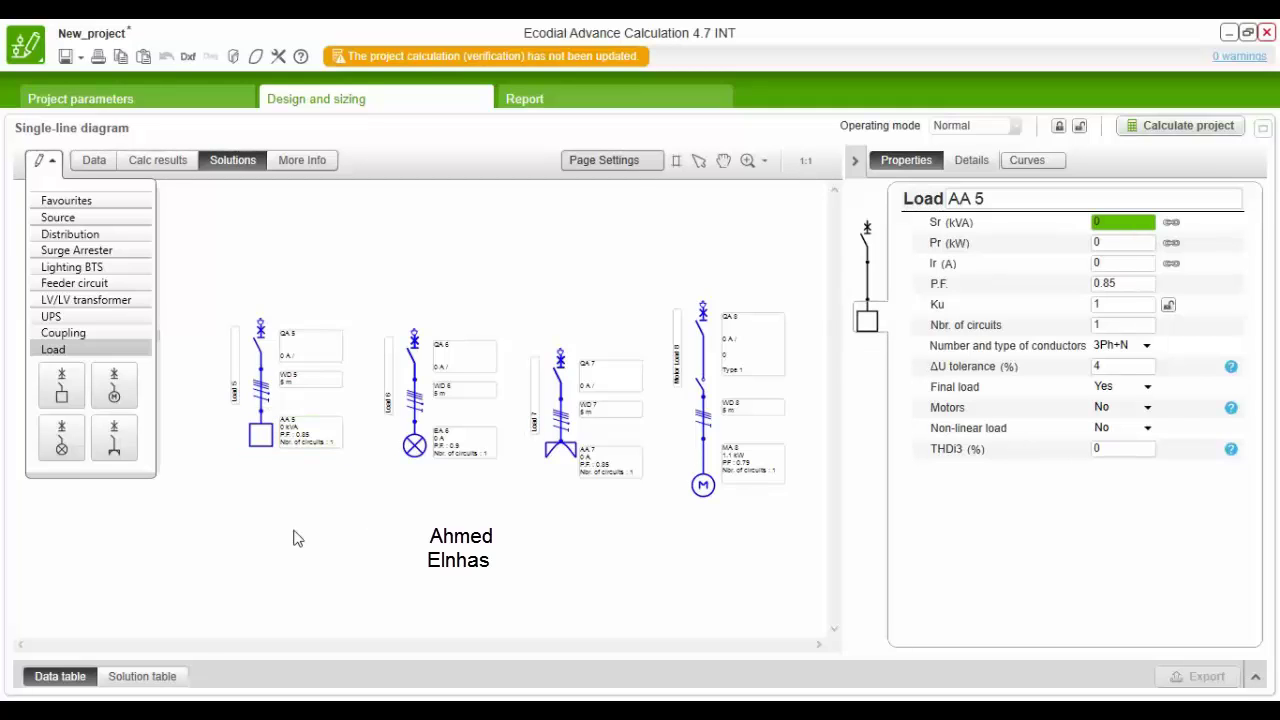
left_click(266, 361)
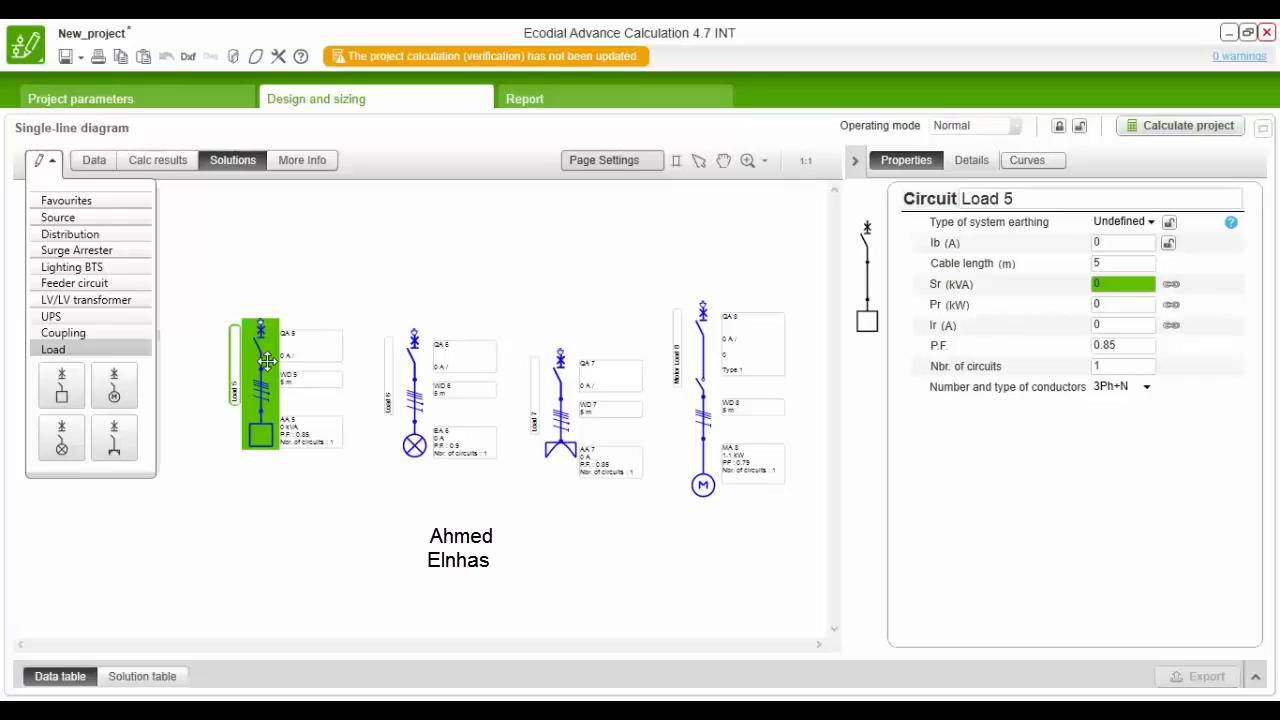
left_click(315, 483)
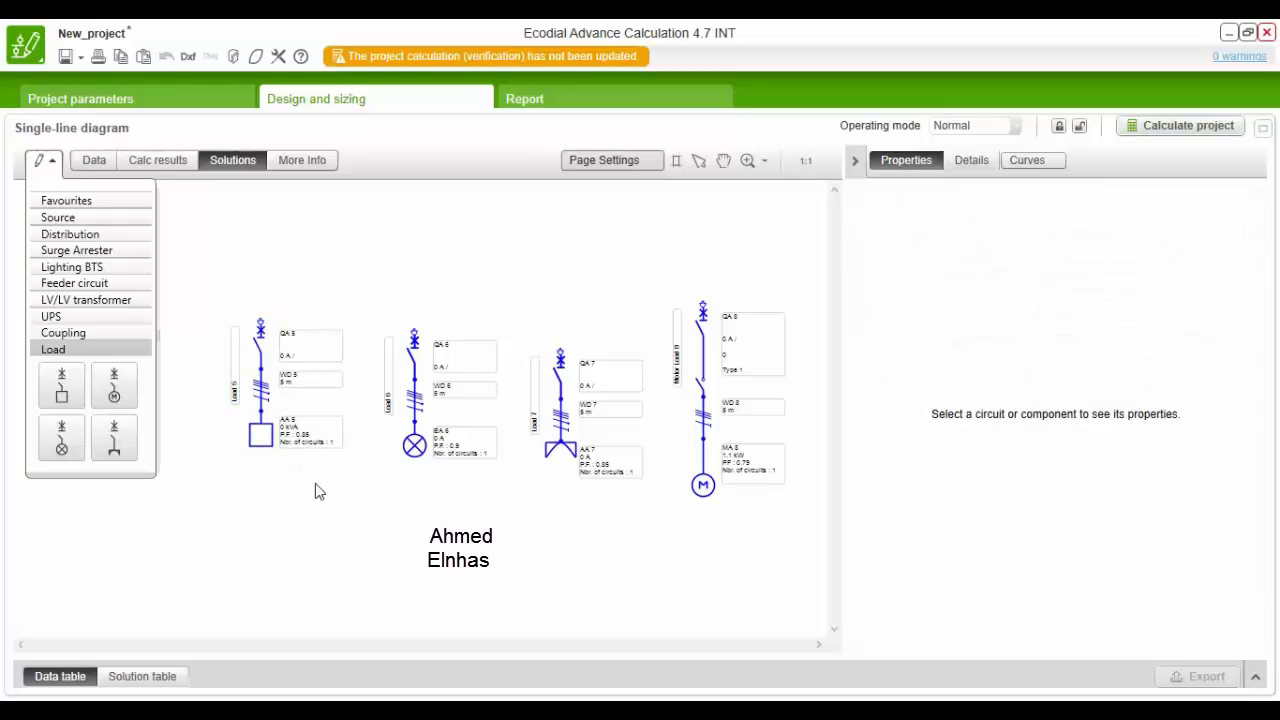
left_click(313, 430)
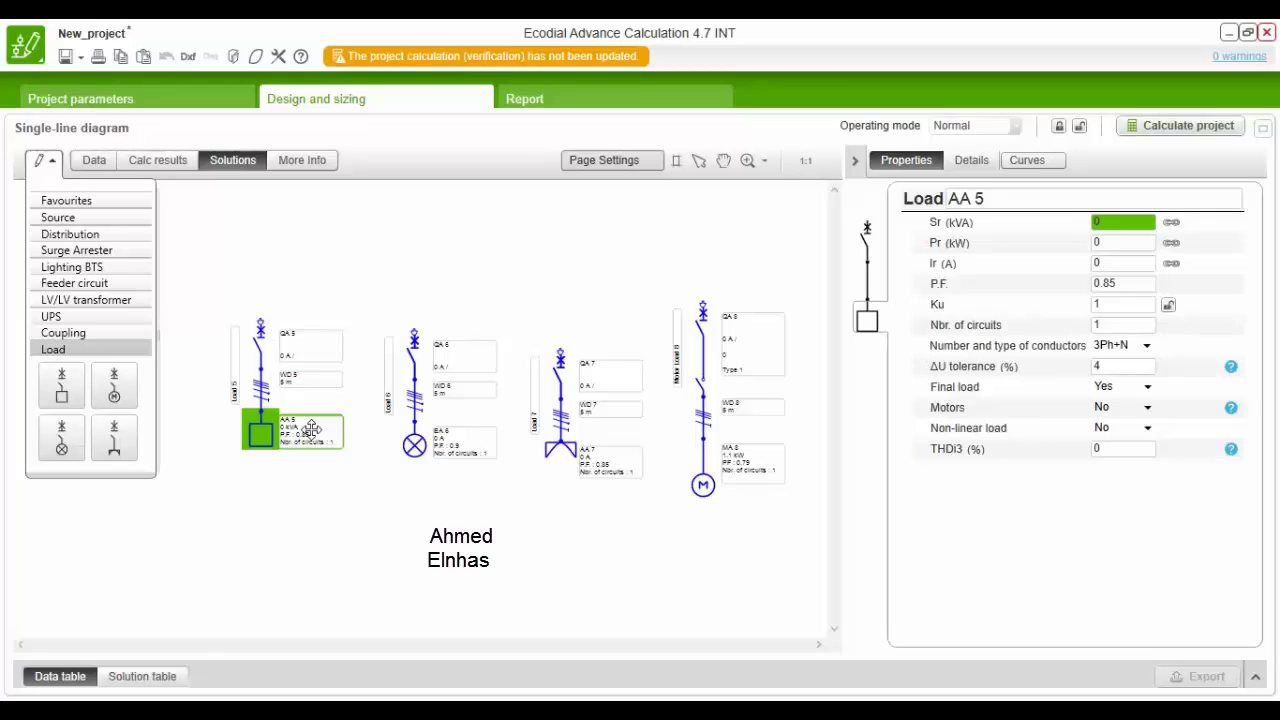
left_click(360, 497)
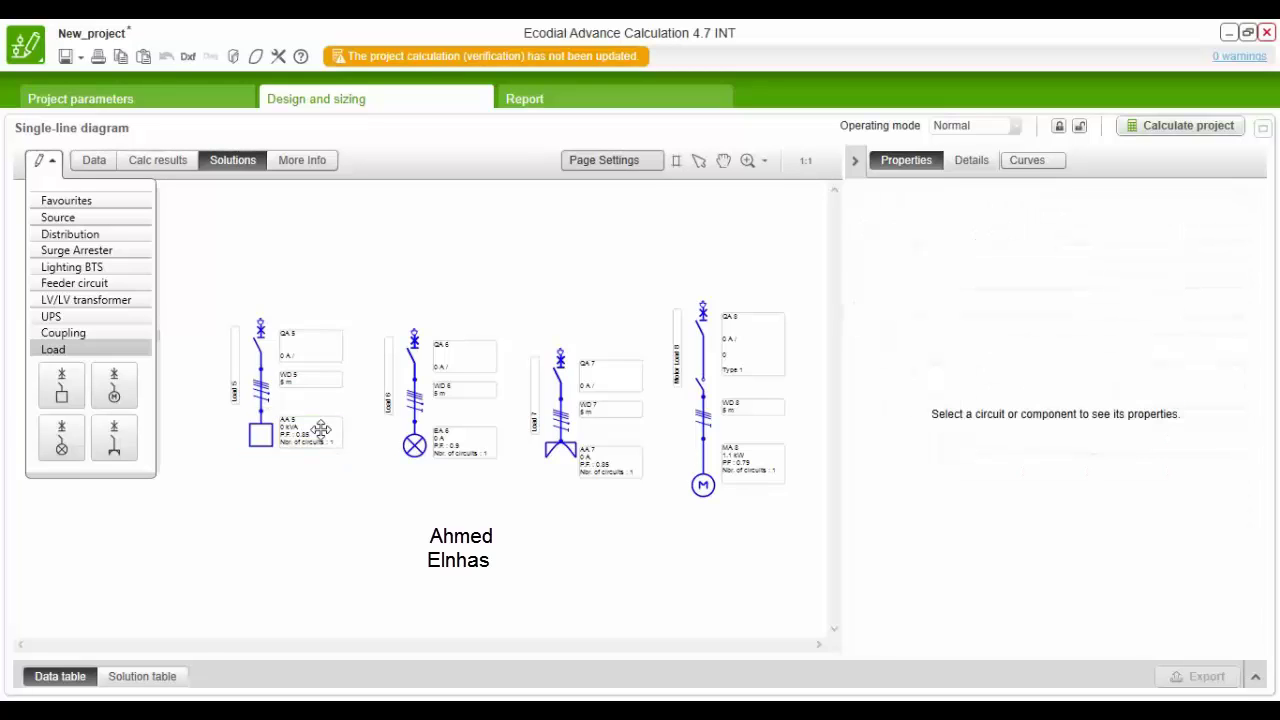
left_click(316, 432)
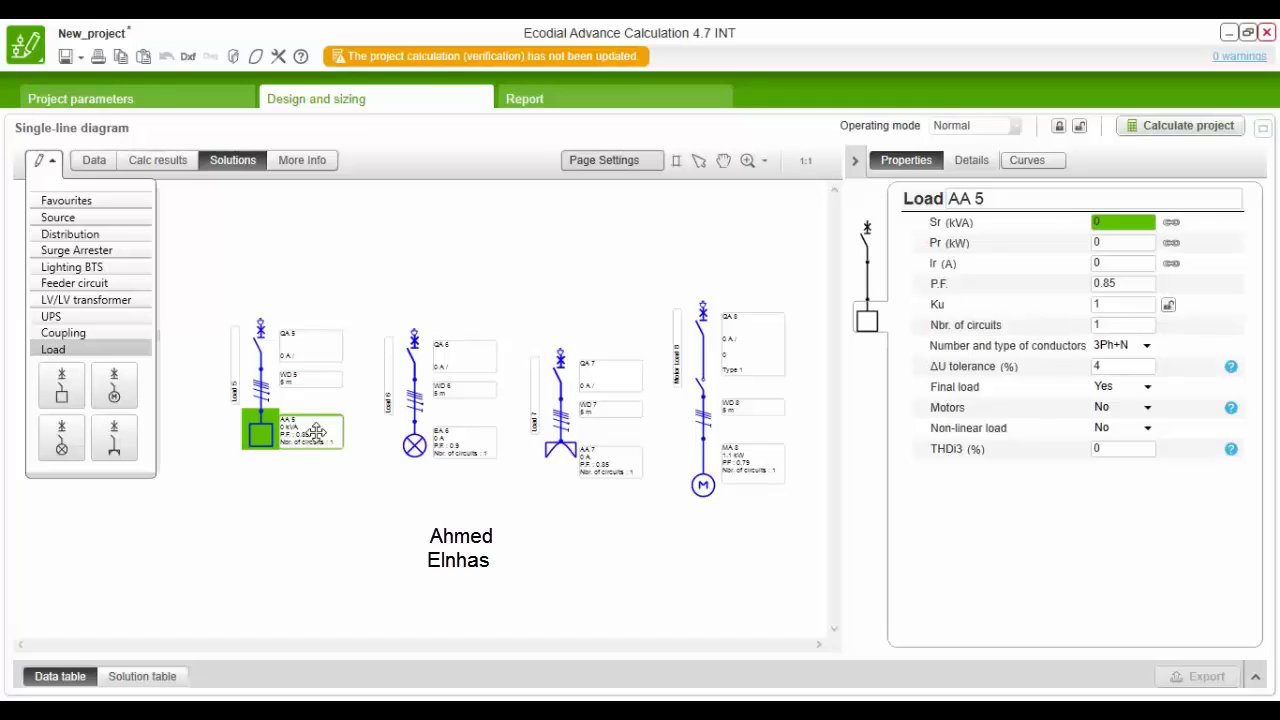
Step: Examine the generic load's name, power factor, Ku and available conductor types
left_click(1028, 196)
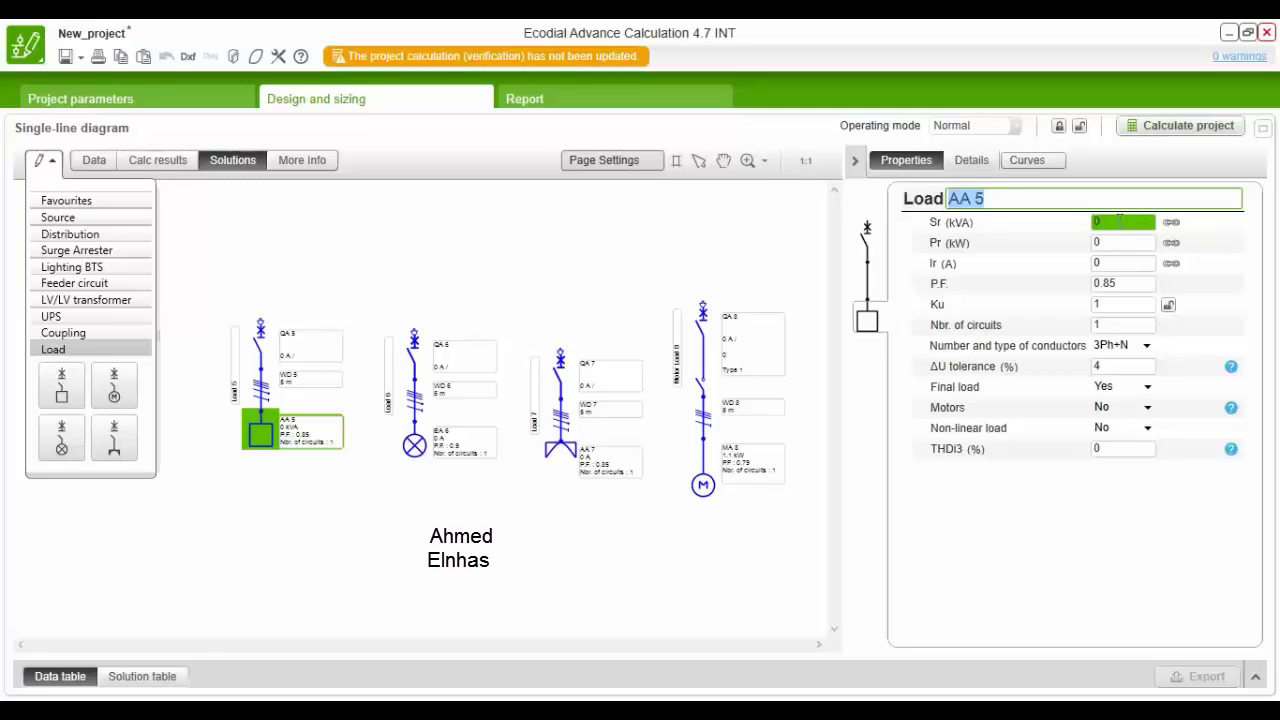
left_click(1114, 283)
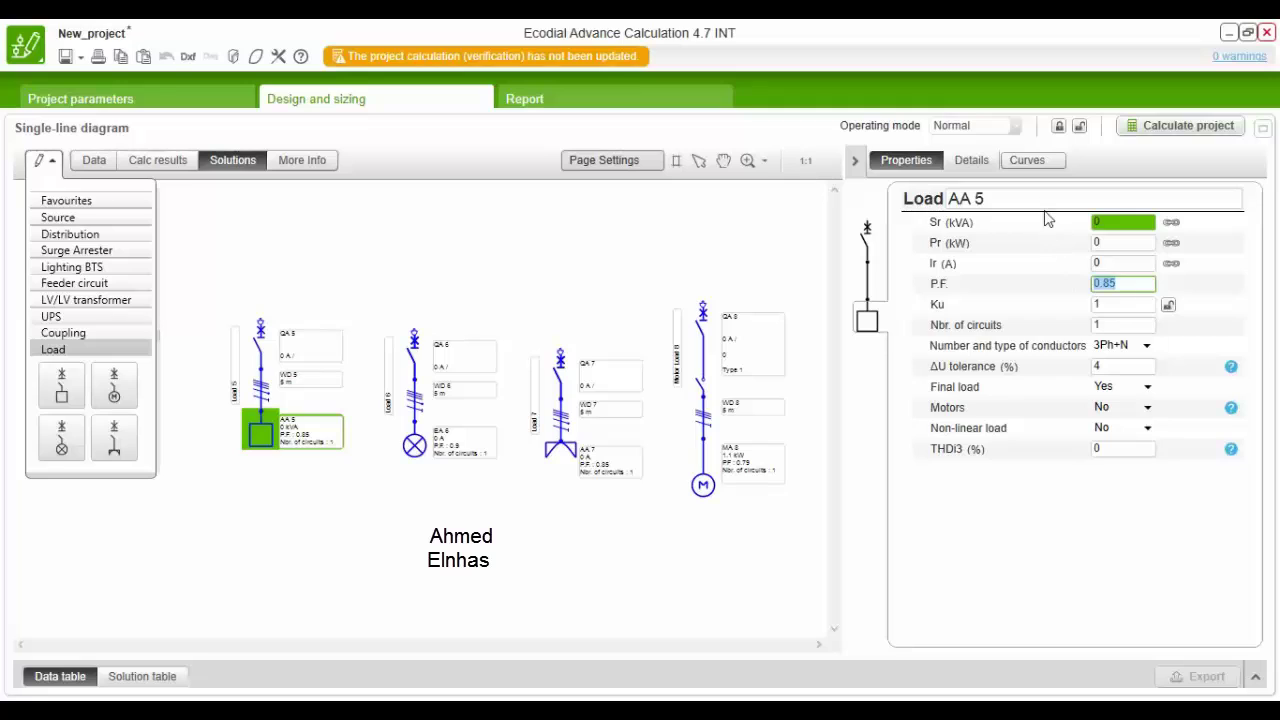
left_click(1117, 287)
left_click(1122, 304)
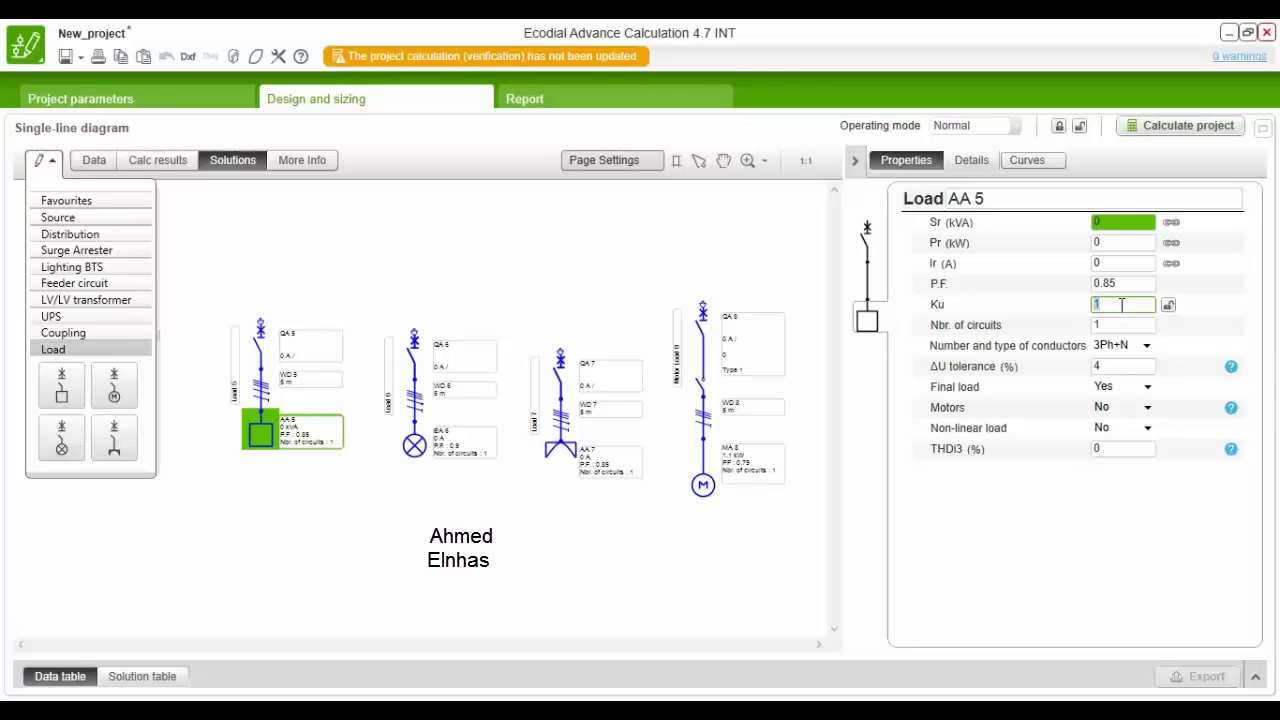
left_click(1027, 315)
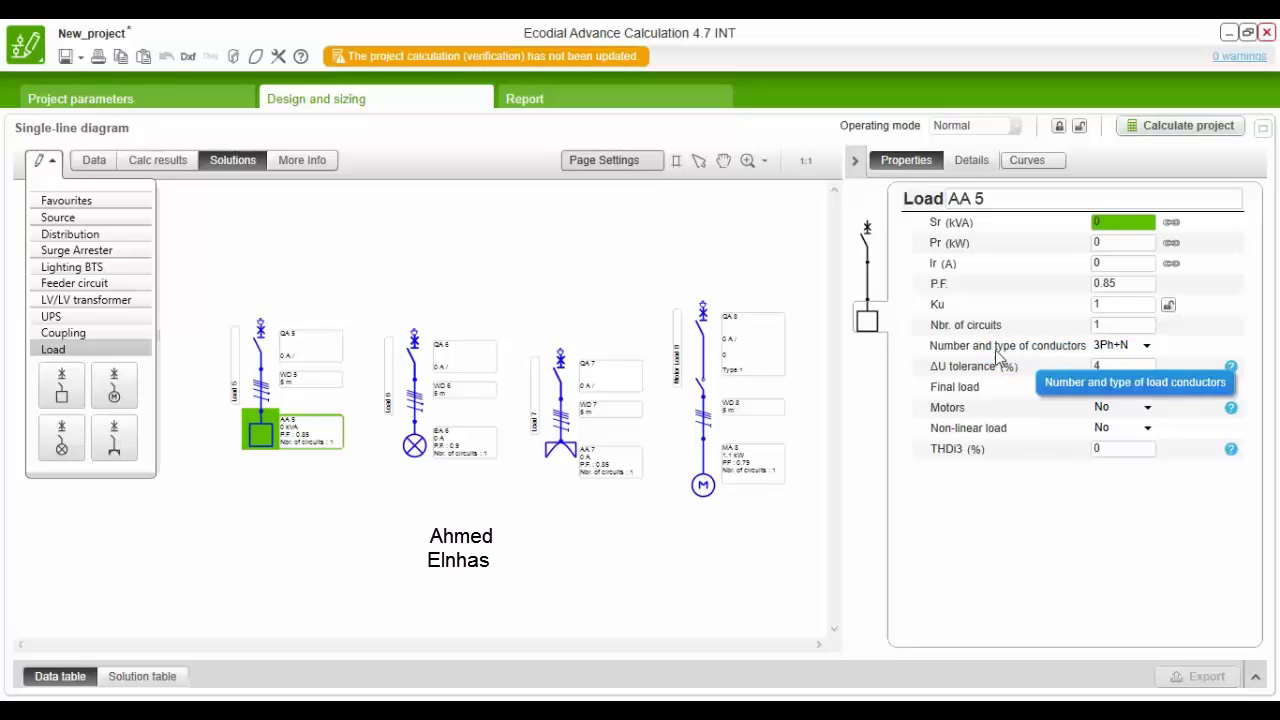
left_click(1118, 347)
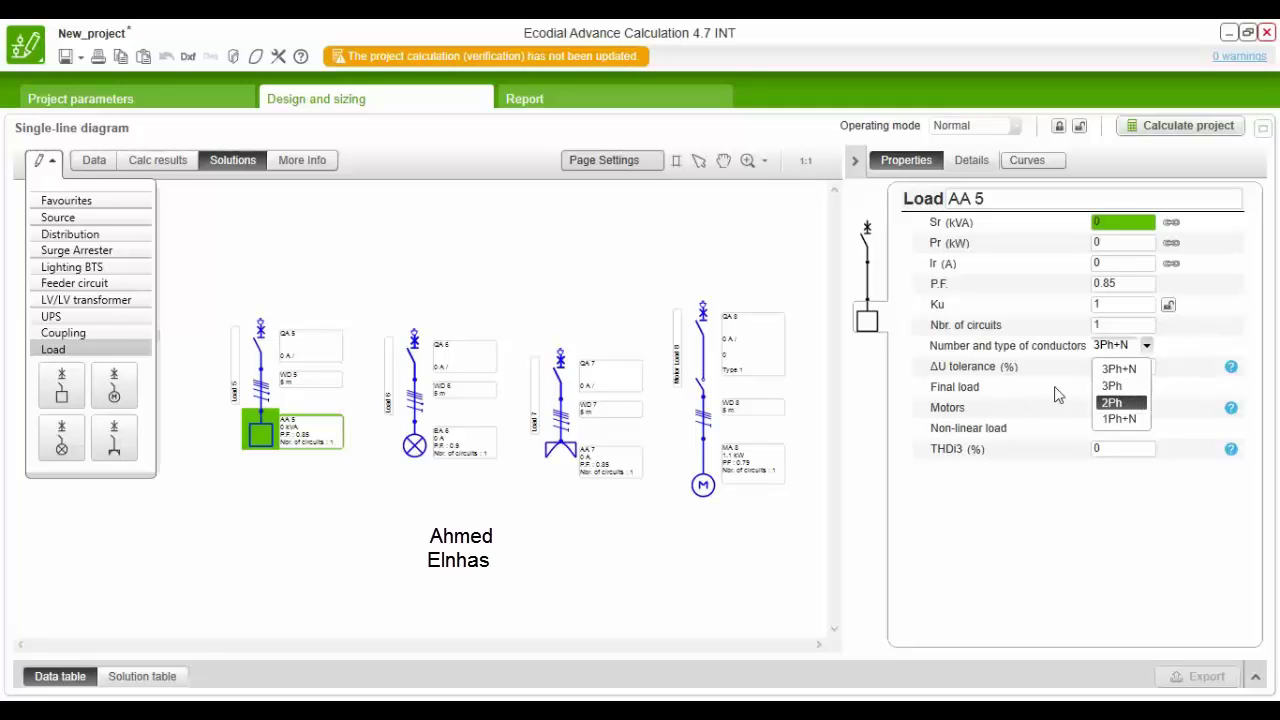
left_click(905, 381)
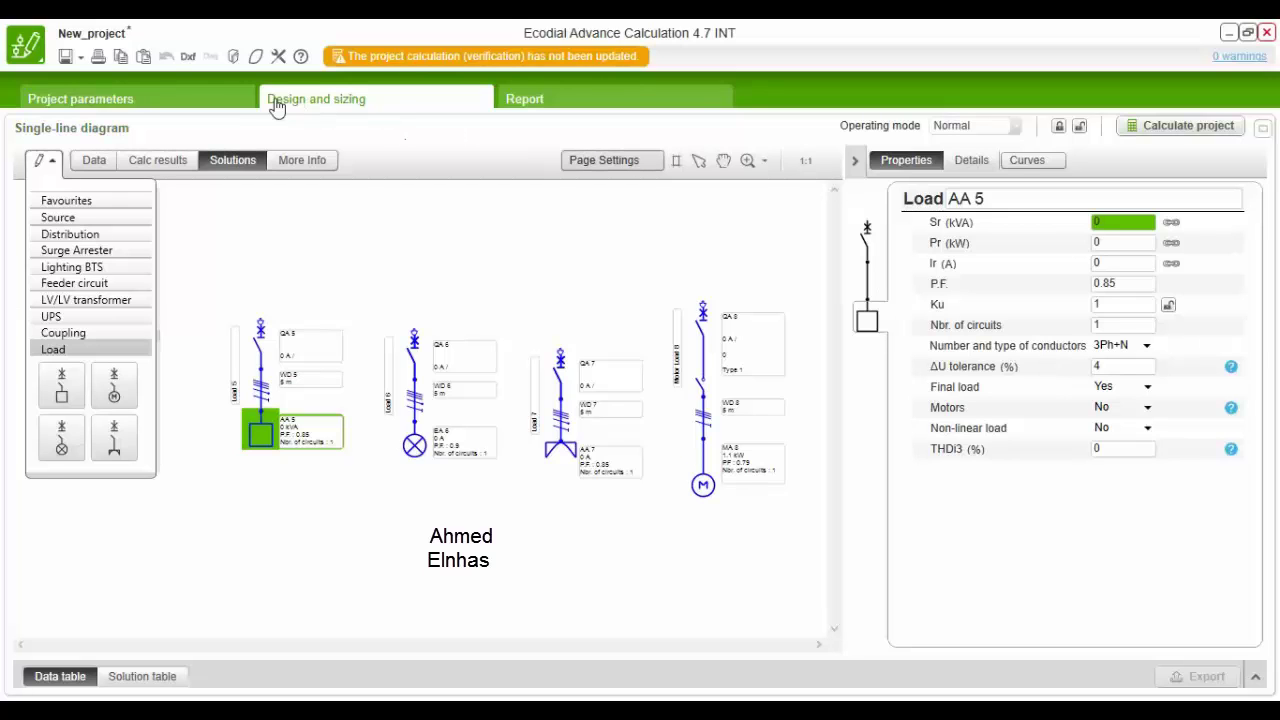
Step: Check the project's maximum total voltage drop for generic loads and the ΔU tolerance field of the generic load
left_click(243, 100)
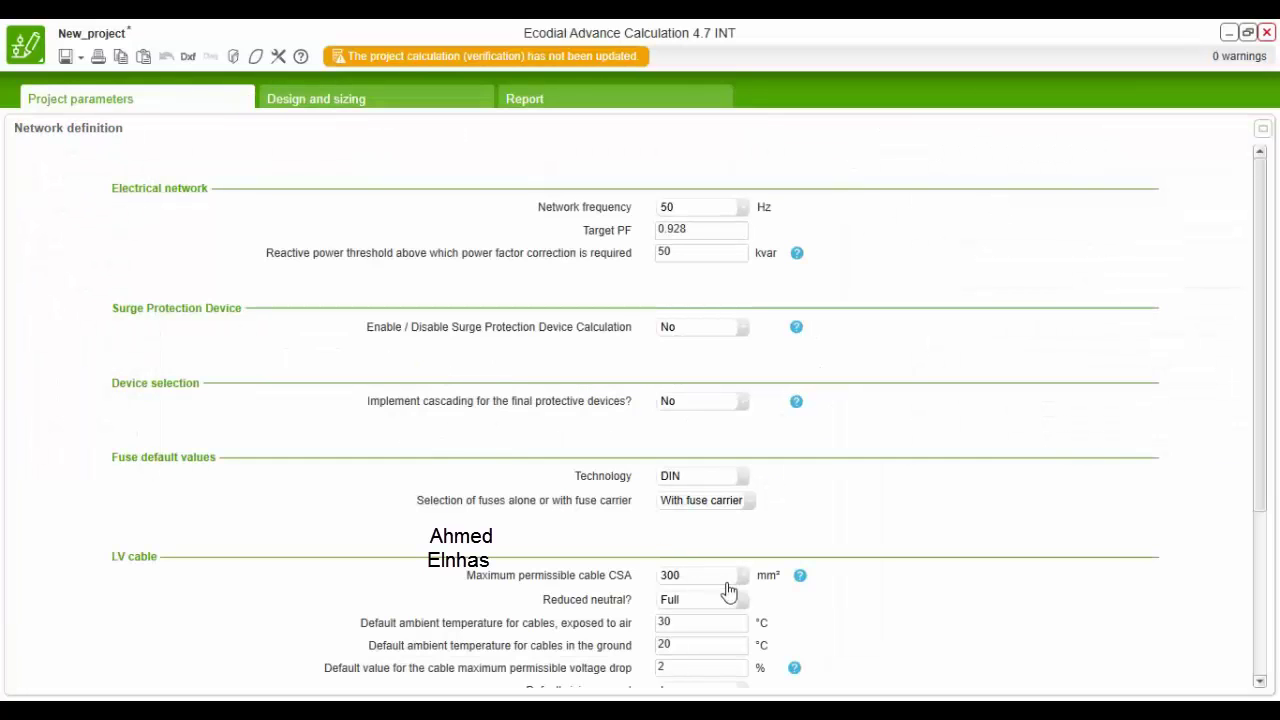
scroll(725, 603, "down", 3)
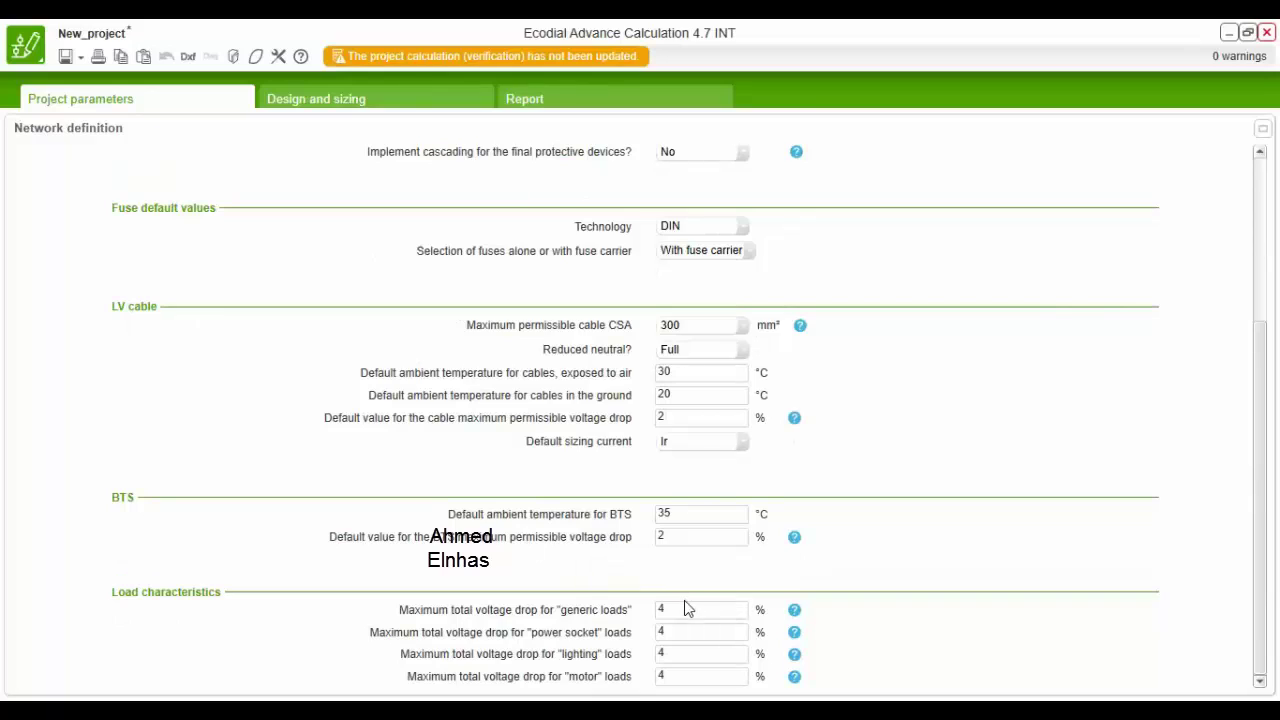
left_click_drag(681, 610, 634, 611)
left_click(385, 108)
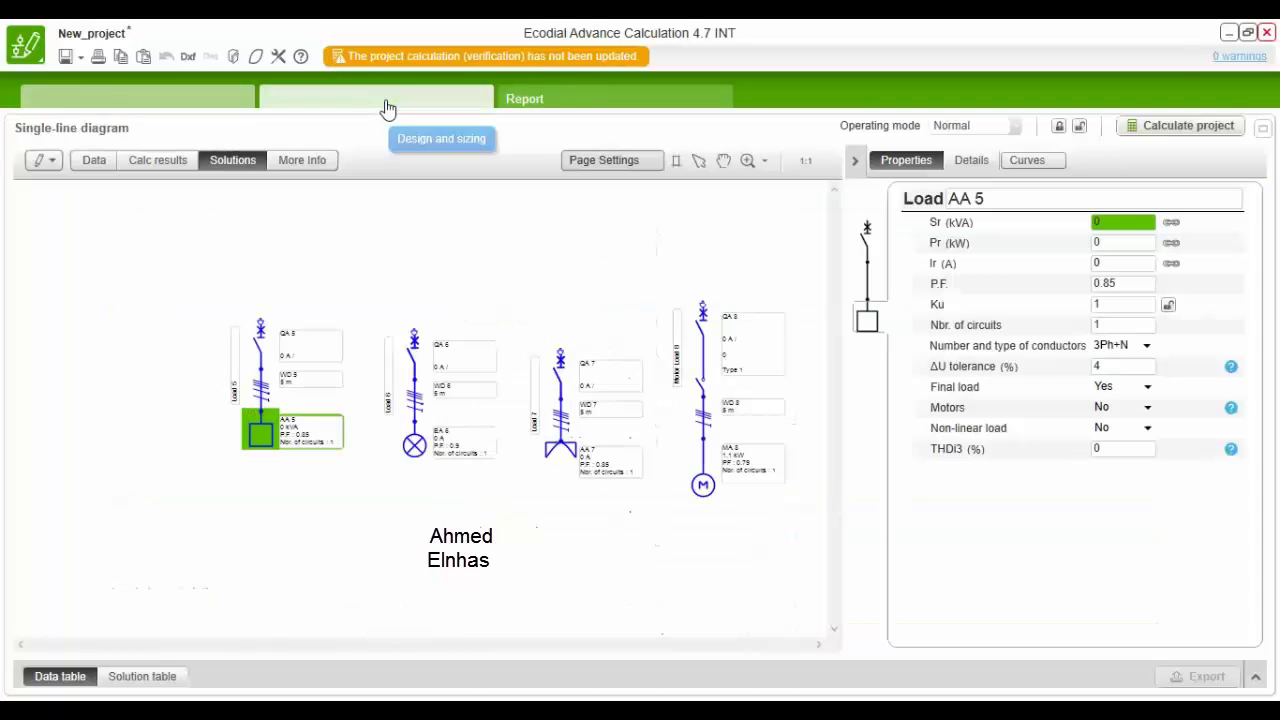
left_click(1122, 367)
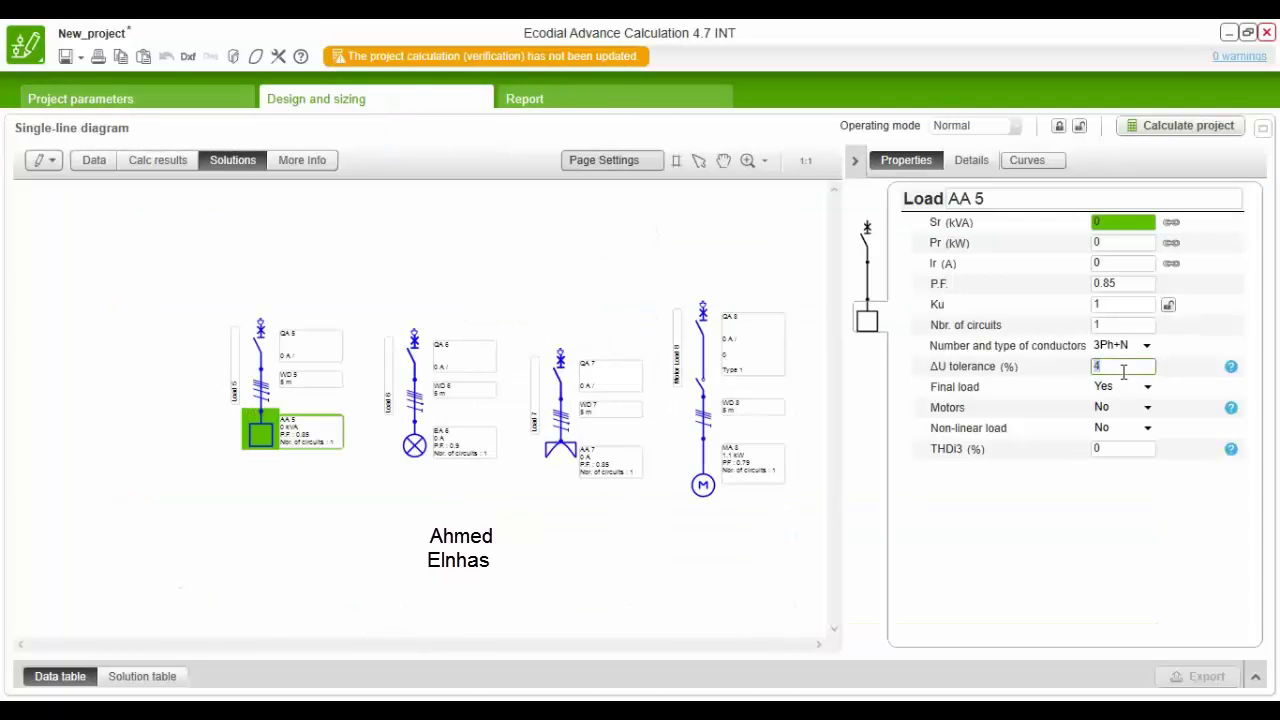
Step: Set Final load to No for the generic load and check its Non-linear load and THDi3 fields
left_click(1137, 397)
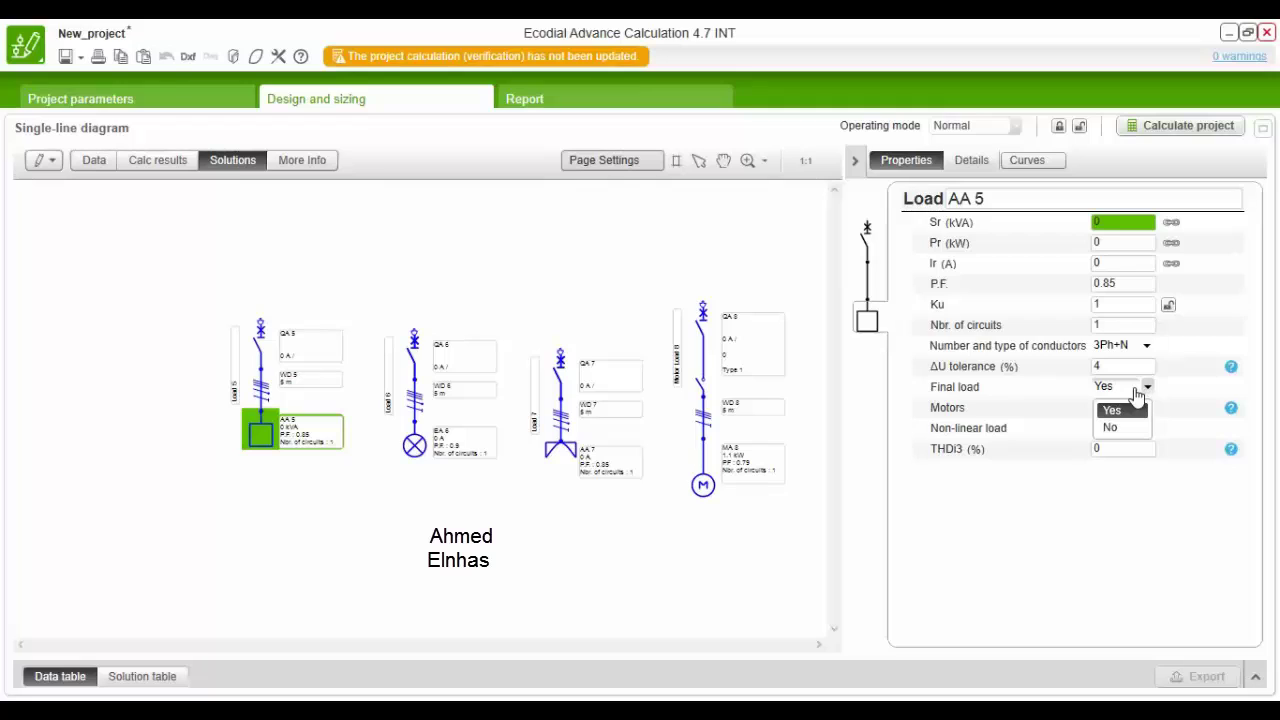
left_click(1144, 429)
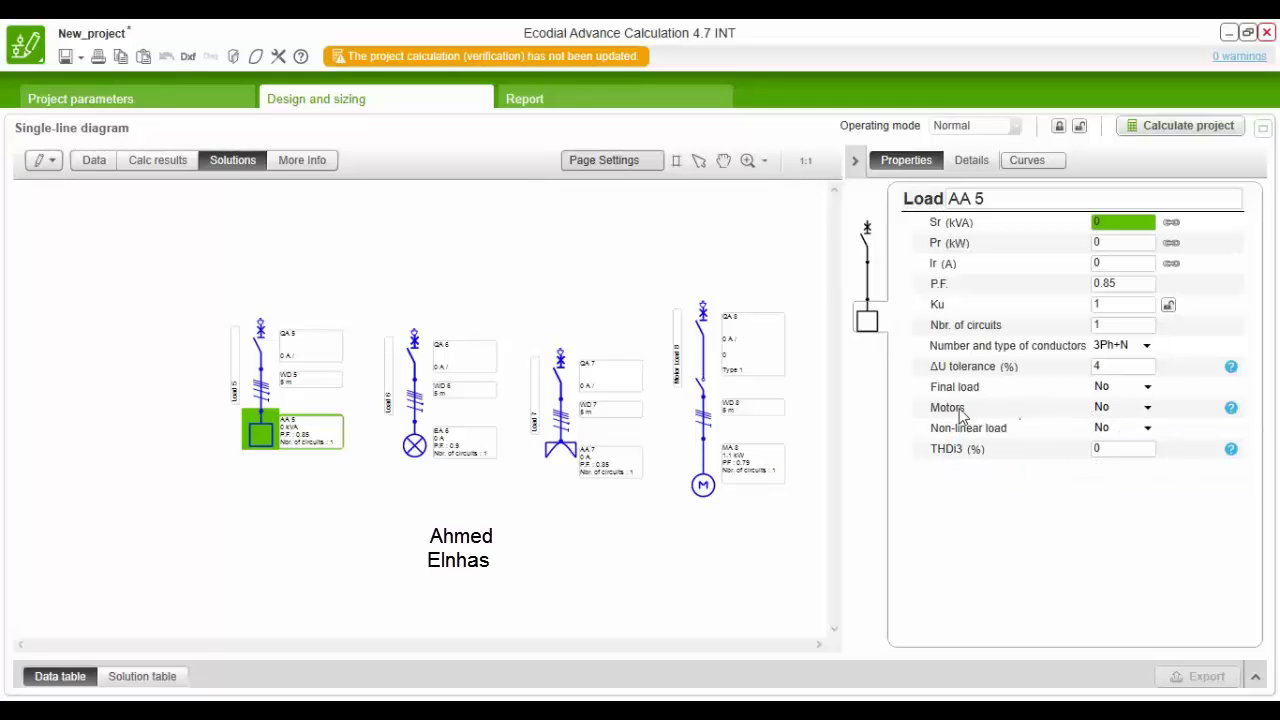
left_click(1125, 431)
left_click(1125, 431)
left_click(1127, 447)
left_click(468, 585)
left_click(463, 530)
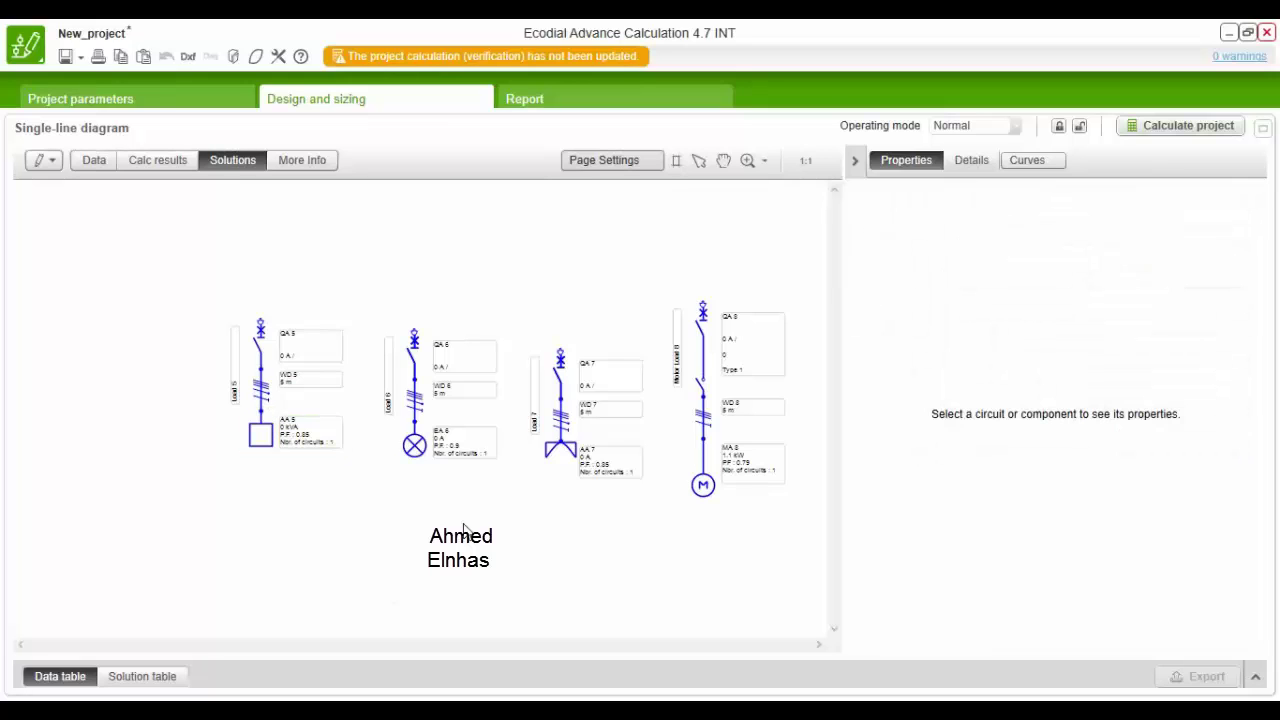
Step: Review the lighting load's name and properties and those of its whole circuit
left_click(466, 445)
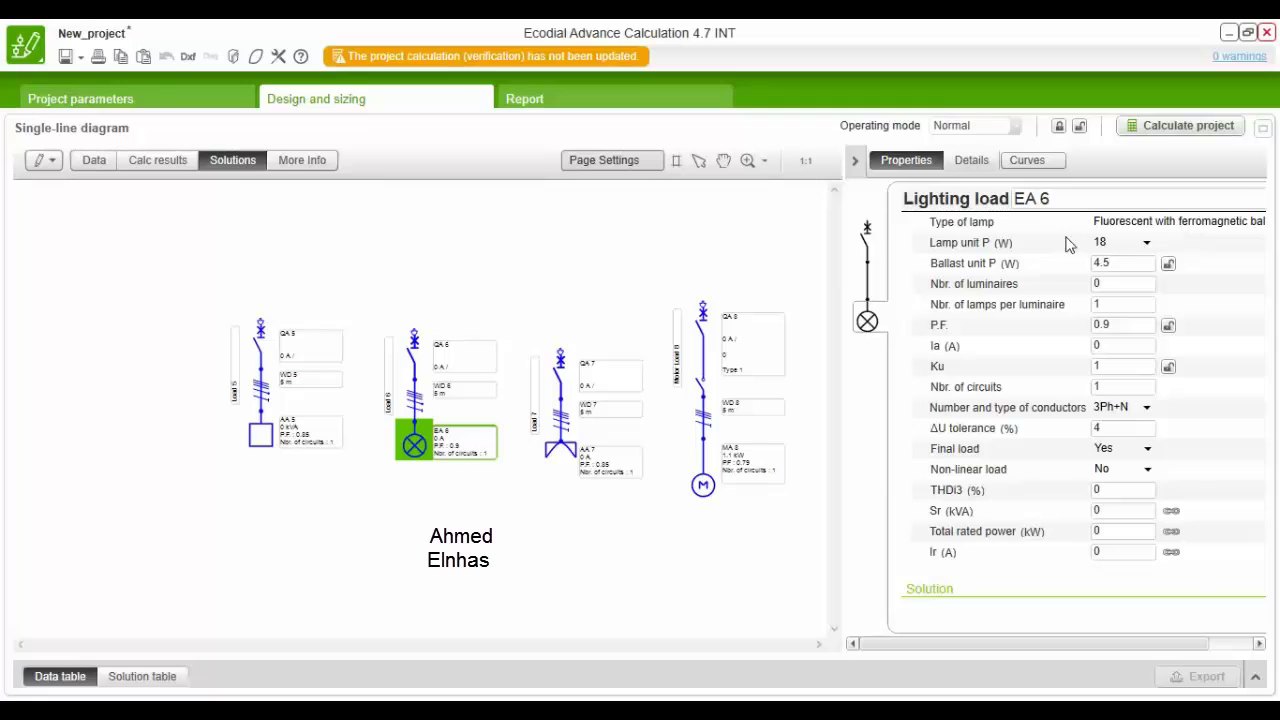
left_click(1075, 197)
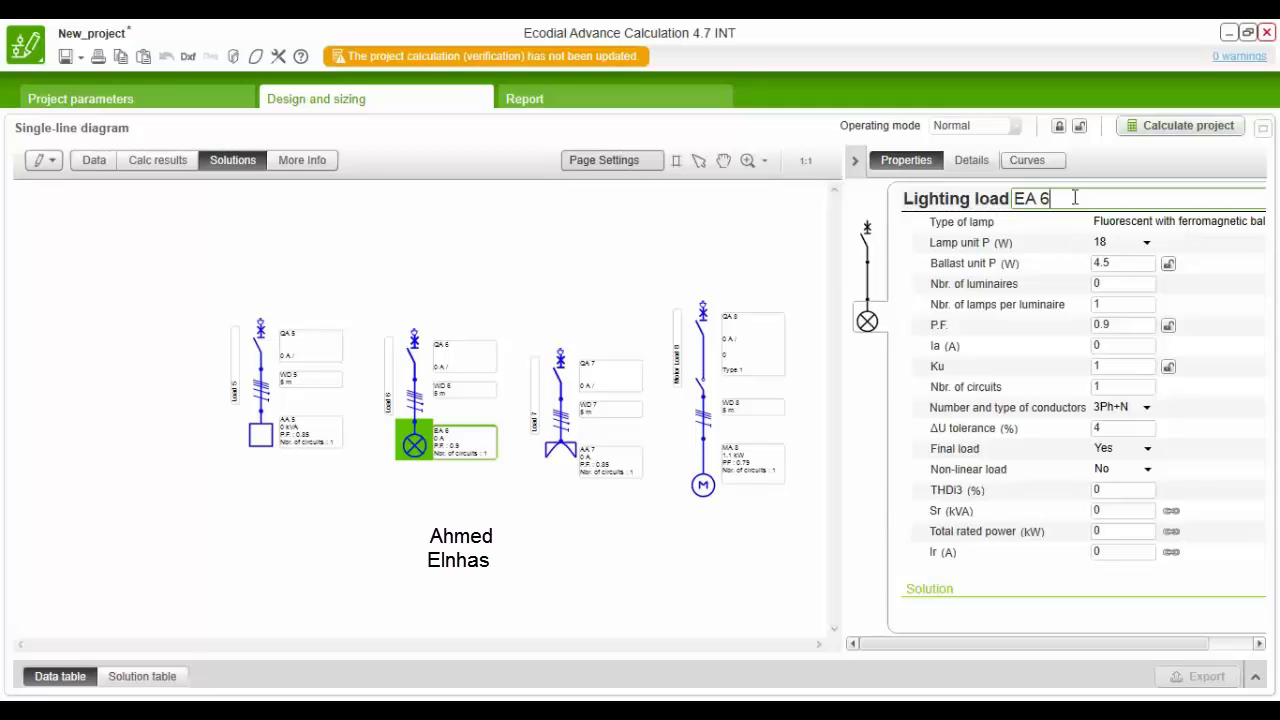
left_click_drag(1075, 197, 1005, 200)
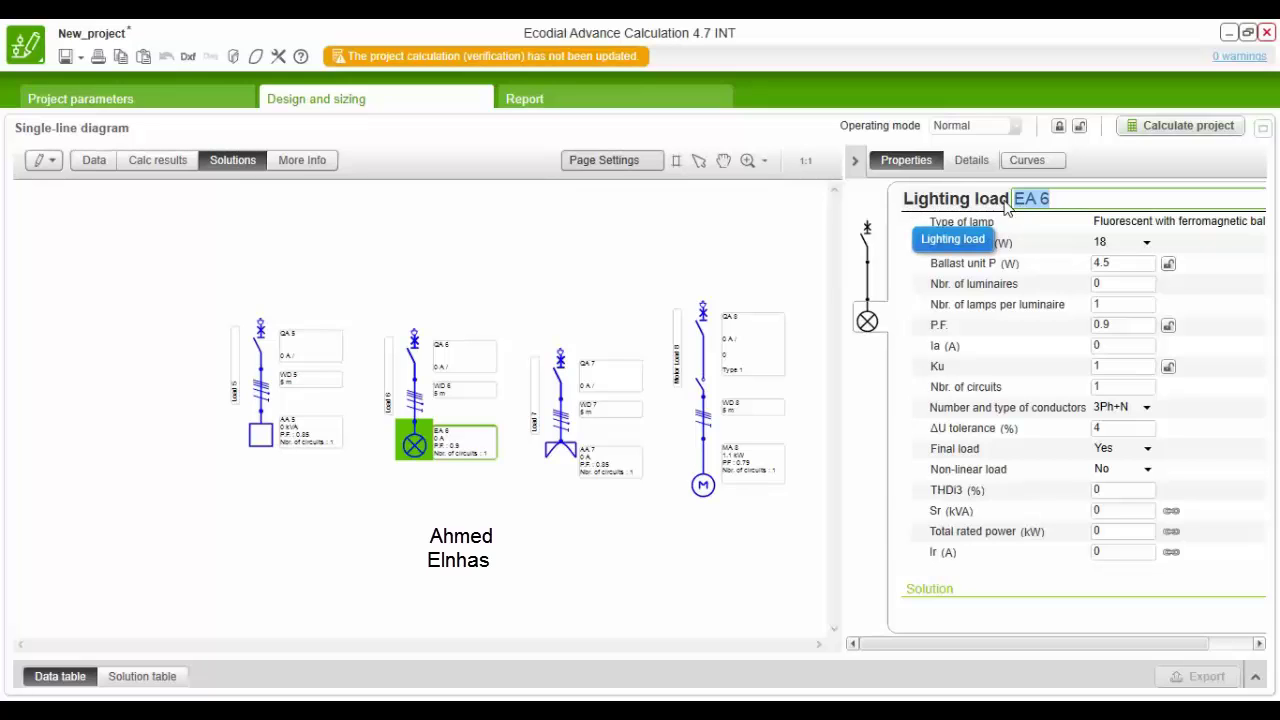
key("Return")
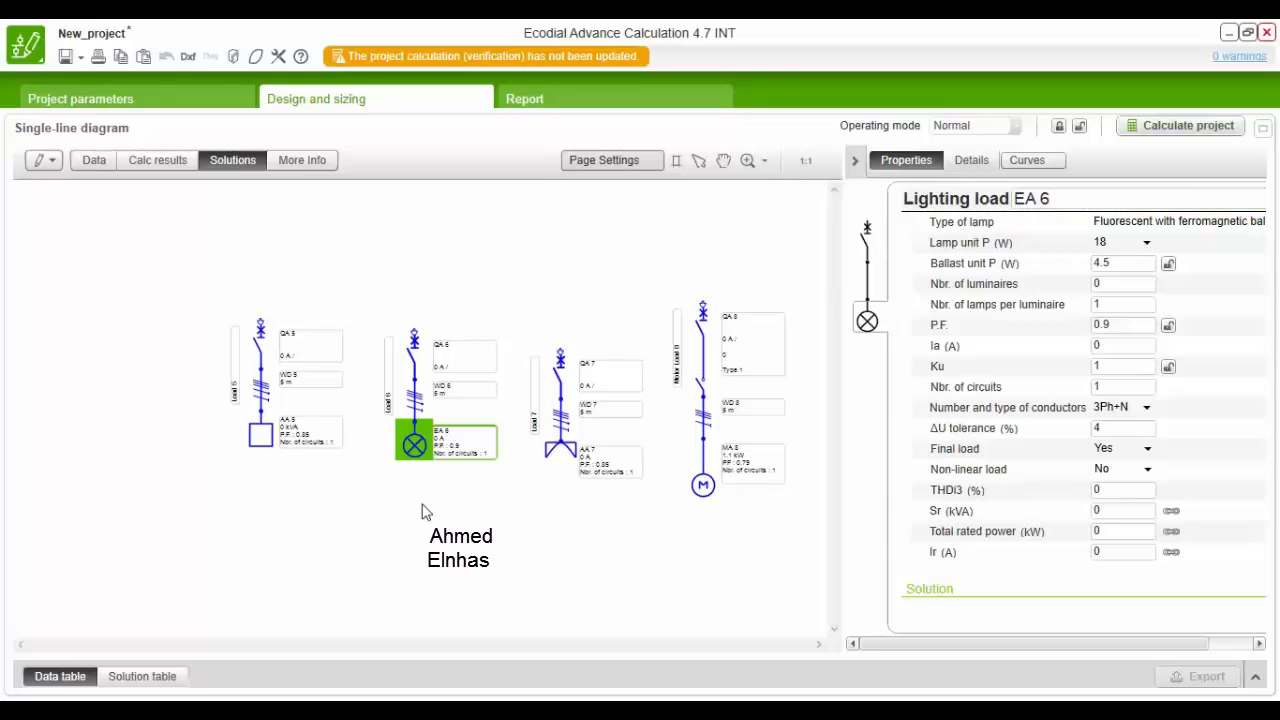
left_click(422, 512)
left_click(414, 392)
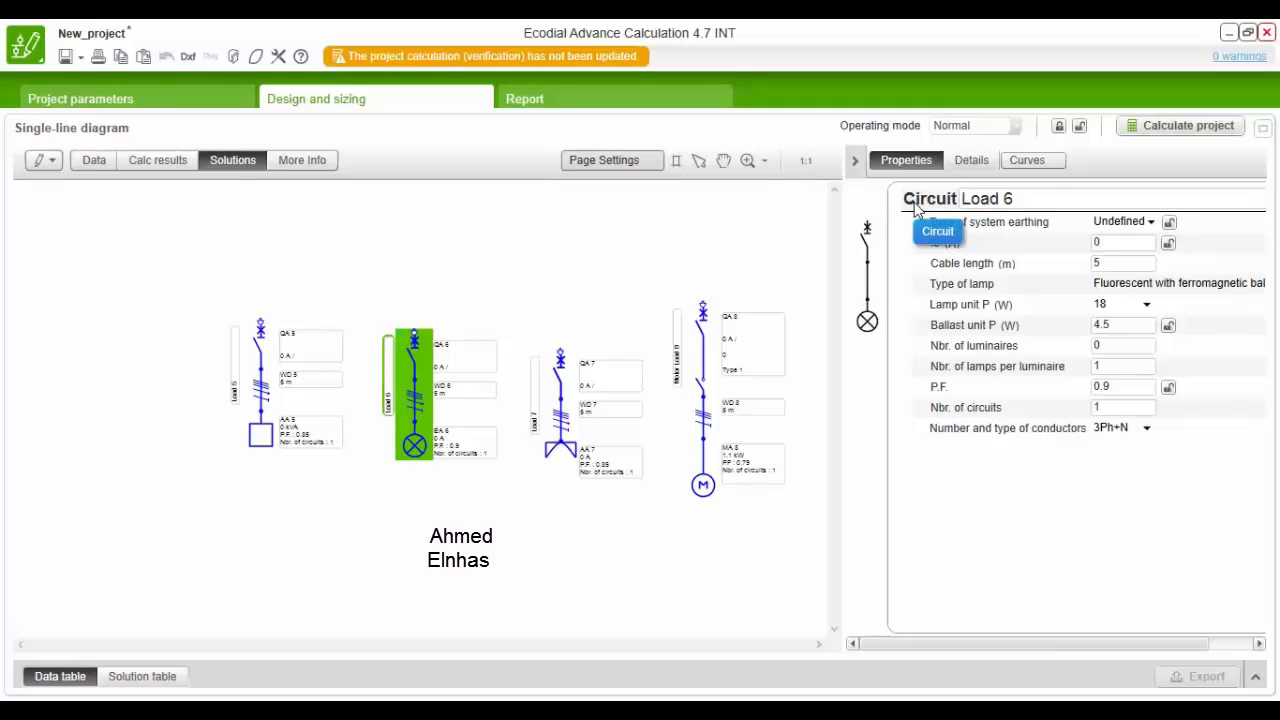
Step: Look through the available lamp types for the lighting load, from fluorescent with ferromagnetic ballast to halogen incandescent lamp
left_click(470, 440)
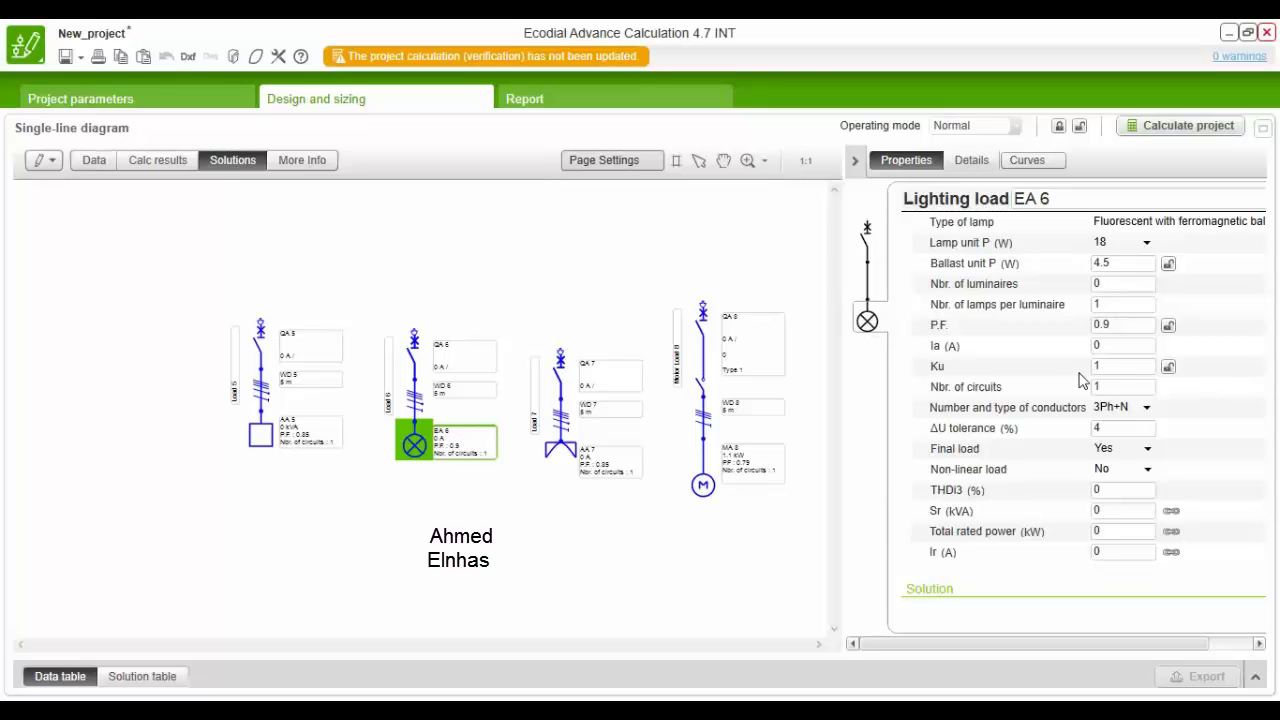
left_click(1106, 230)
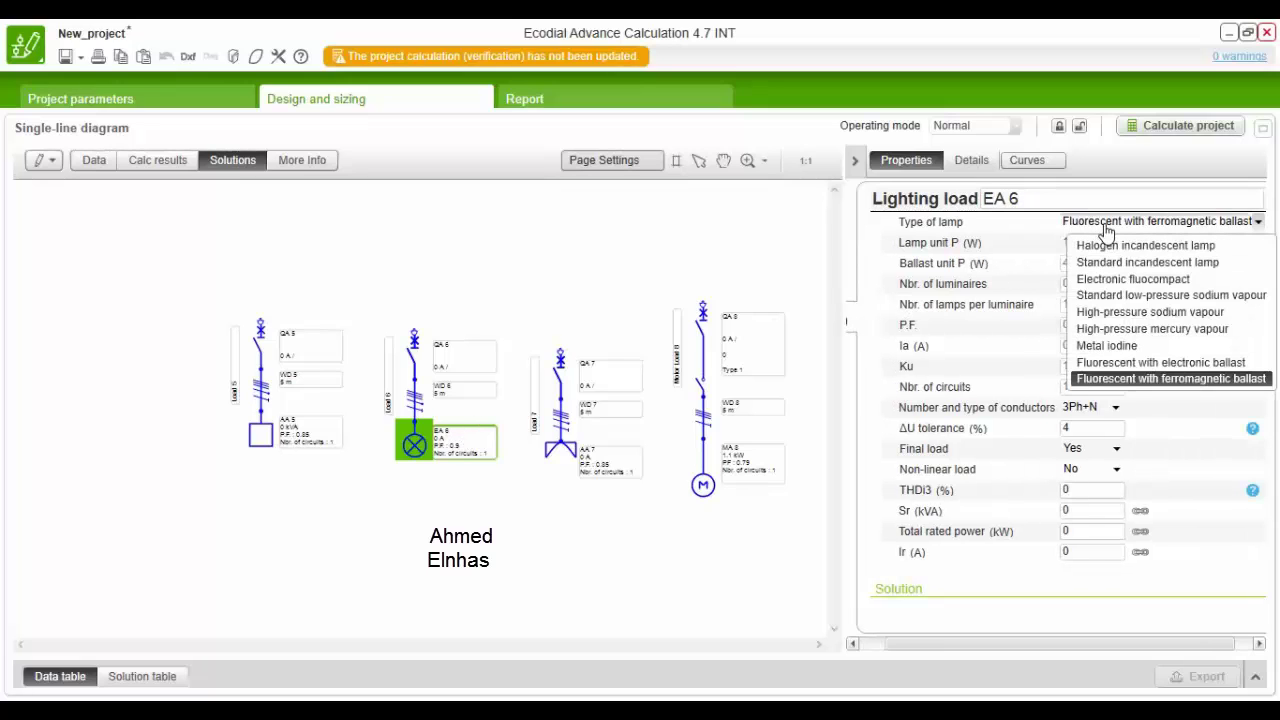
key("Up")
key("Up")
key("Up")
key("Up")
key("Up")
key("Up")
key("Up")
key("Up")
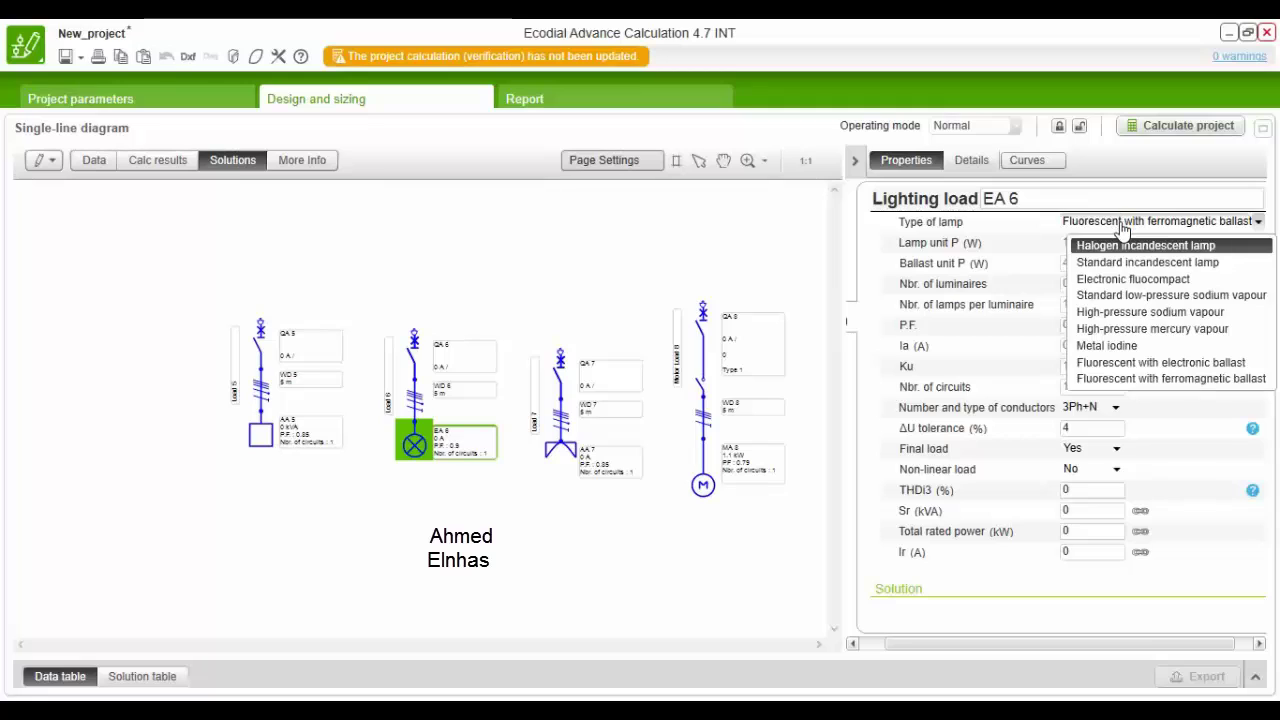
key("Escape")
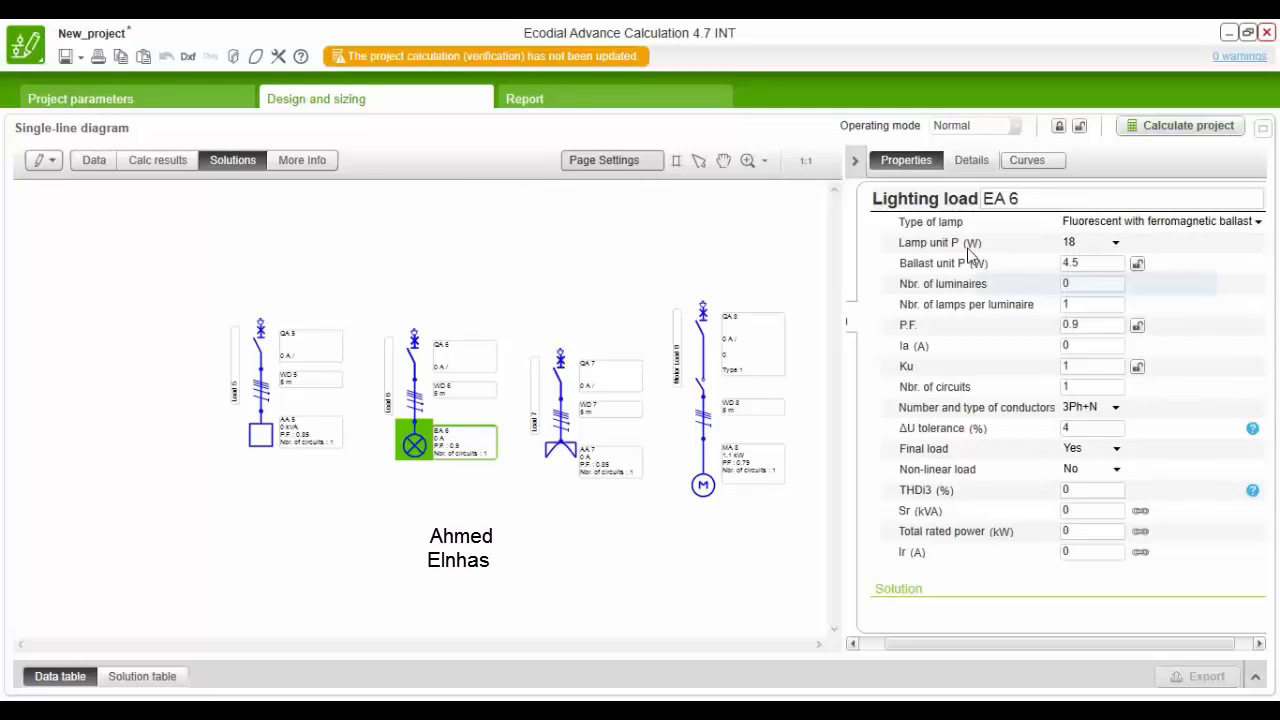
Step: Review the lighting load's available lamp unit powers and its fields for number of luminaires and lamps per luminaire
left_click(1115, 244)
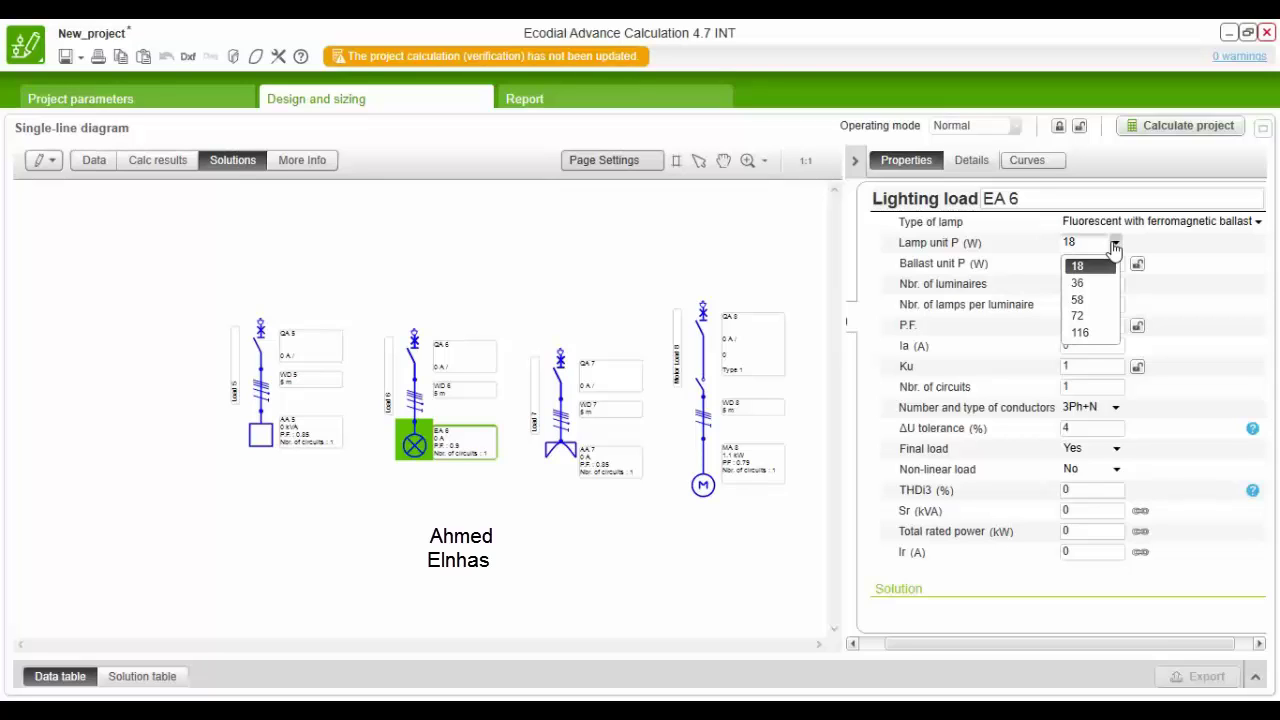
left_click(1097, 249)
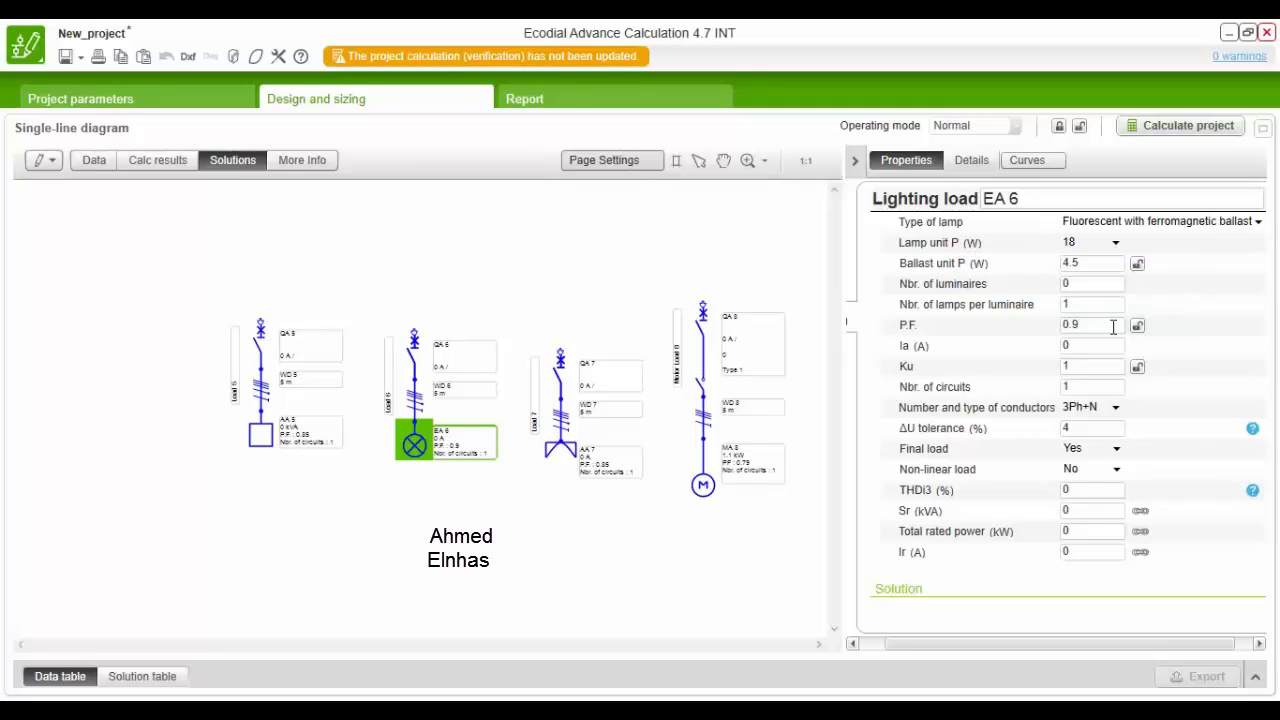
left_click(1070, 285)
double_click(1070, 285)
double_click(1074, 305)
left_click(1076, 305)
Step: Check the lighting load's P.F., Ia, Ku and number of circuits fields
left_click(1078, 324)
double_click(1068, 324)
left_click(1079, 343)
double_click(1078, 367)
left_click(1077, 387)
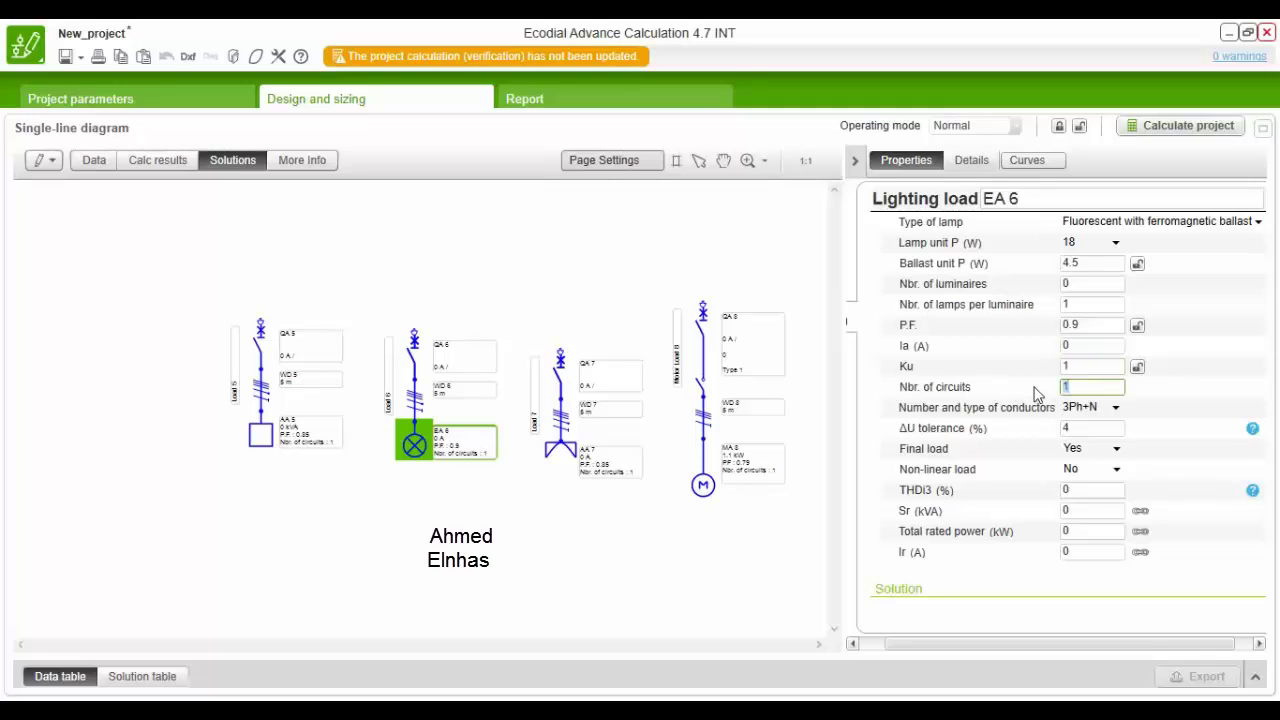
Step: Examine the lighting load's conductor type options, ΔU tolerance field, and Final load and Non-linear load settings
left_click(1085, 407)
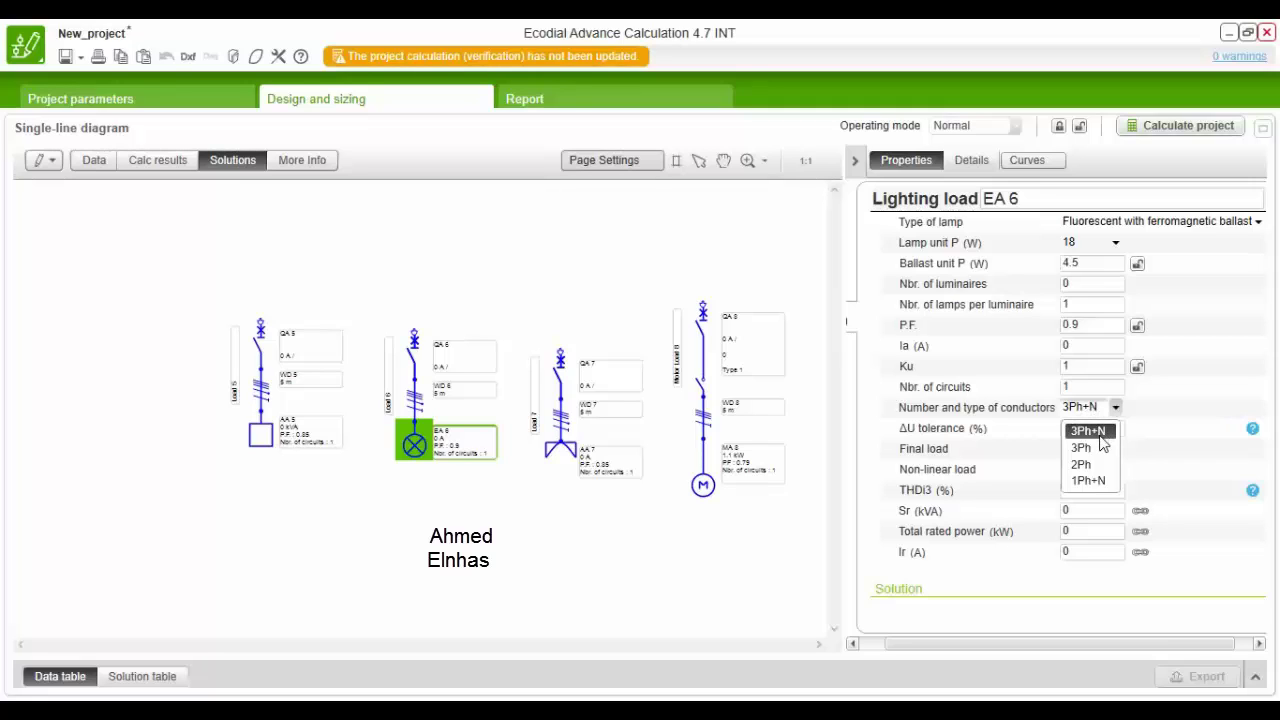
left_click(1003, 437)
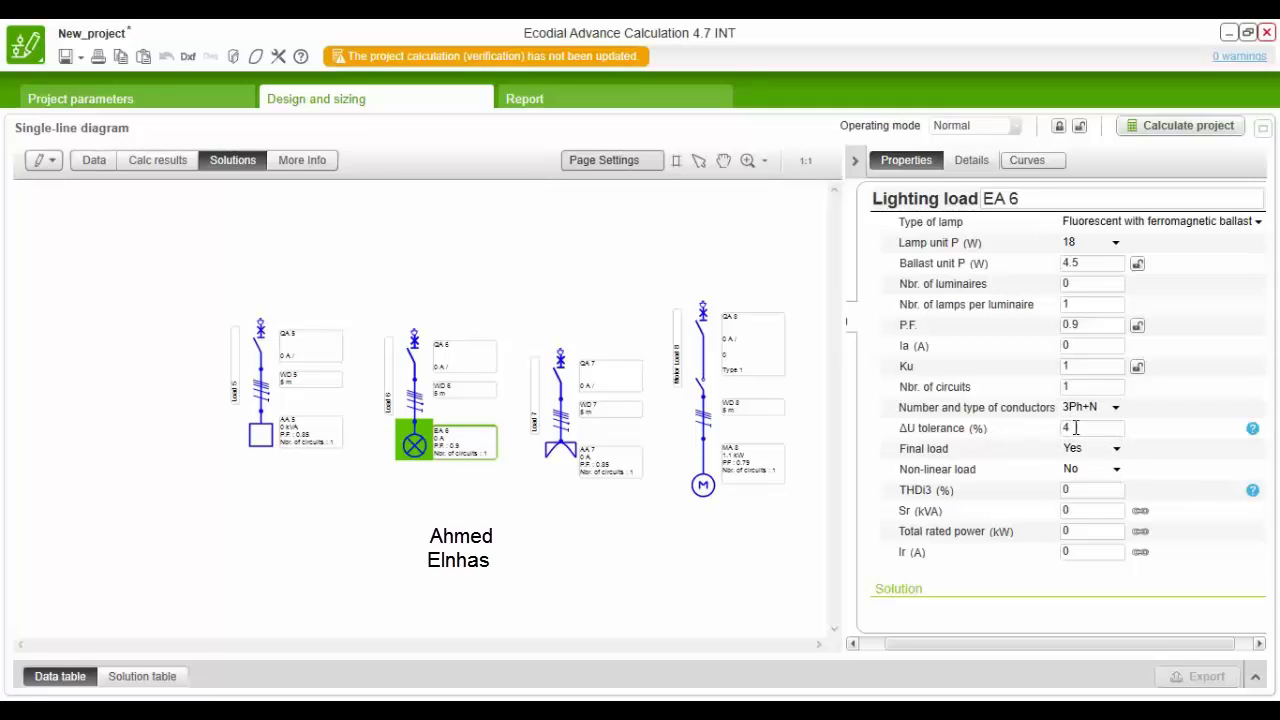
left_click(1076, 428)
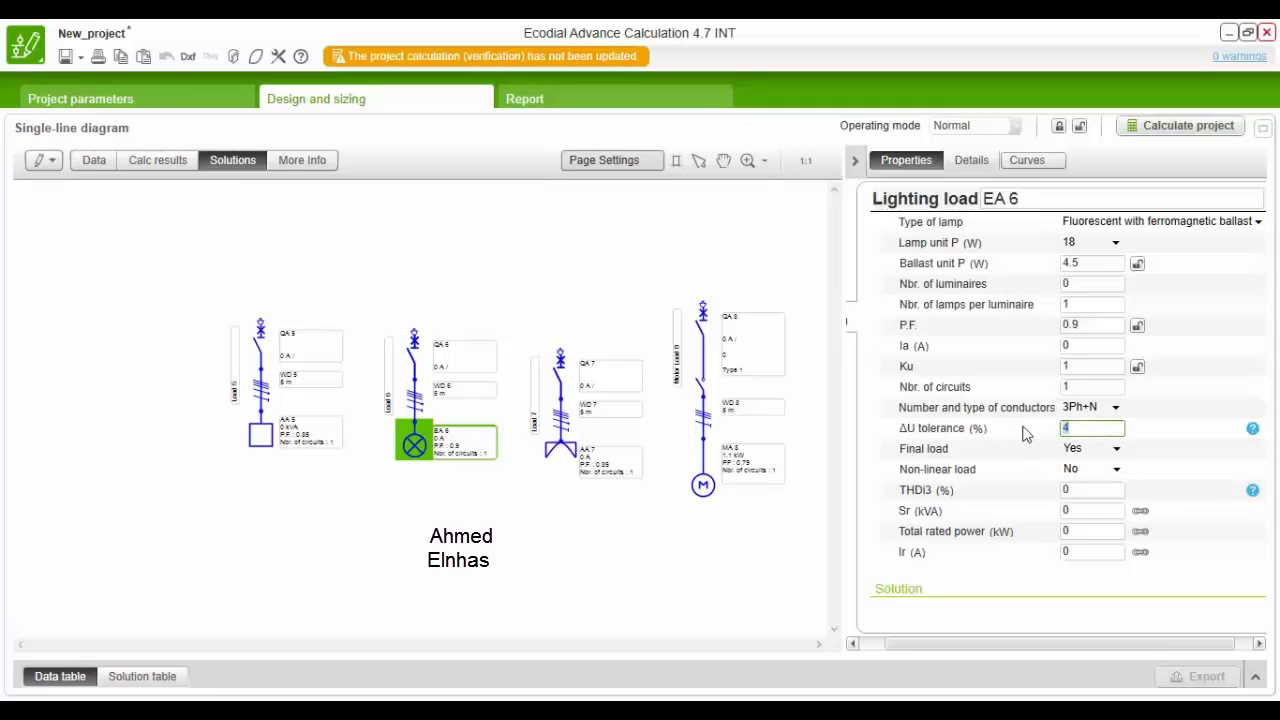
left_click(1092, 455)
left_click(1086, 470)
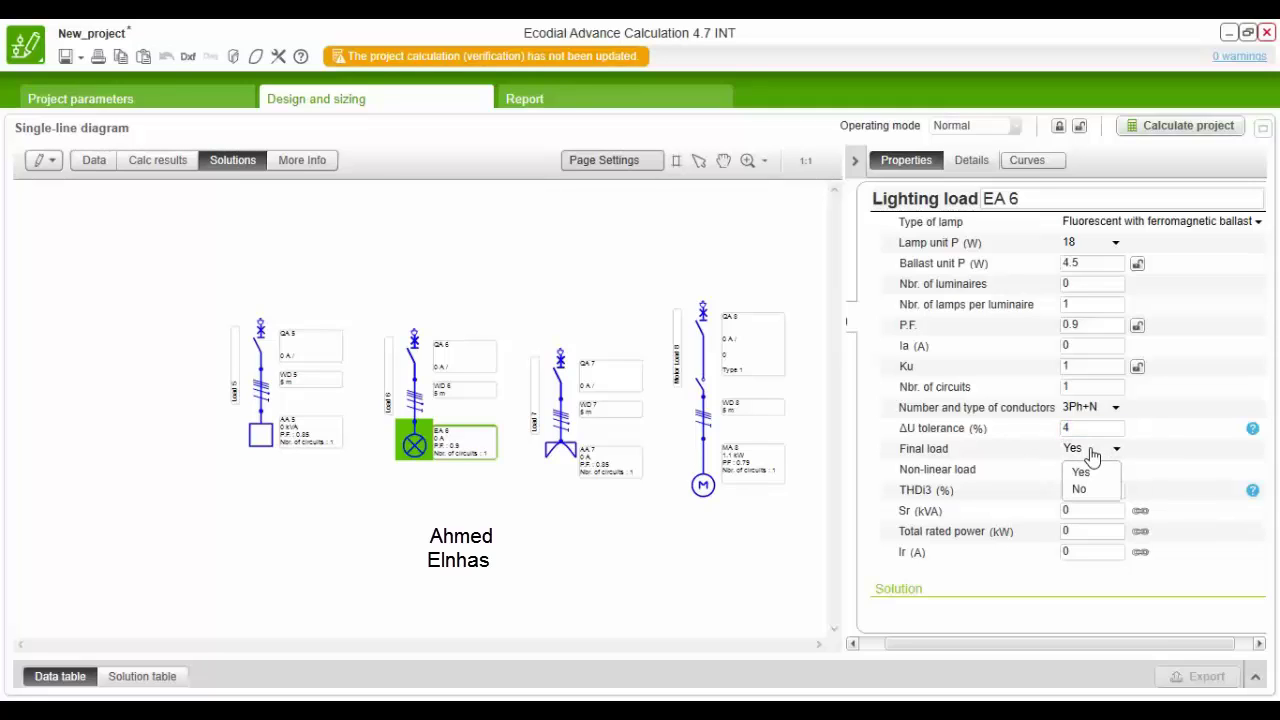
left_click(1100, 476)
left_click(1098, 474)
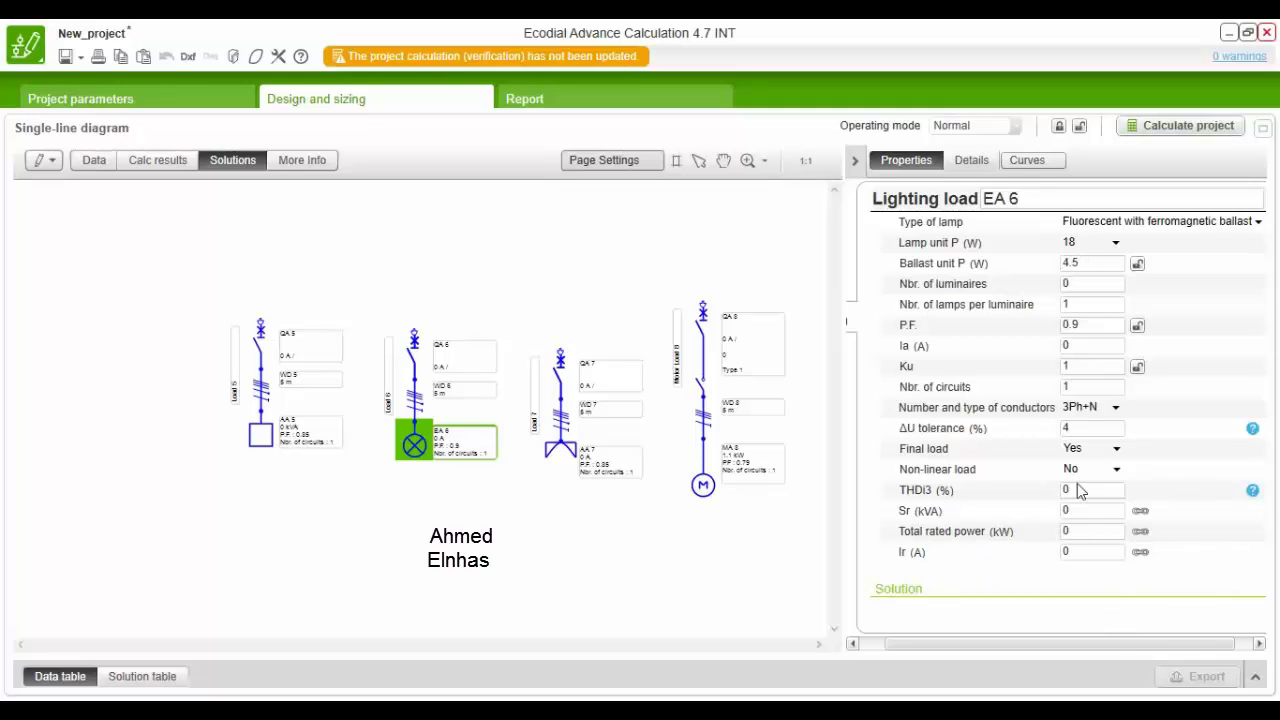
Step: Review the properties of the power socket load and of the motor load in the single-line diagram
left_click(622, 452)
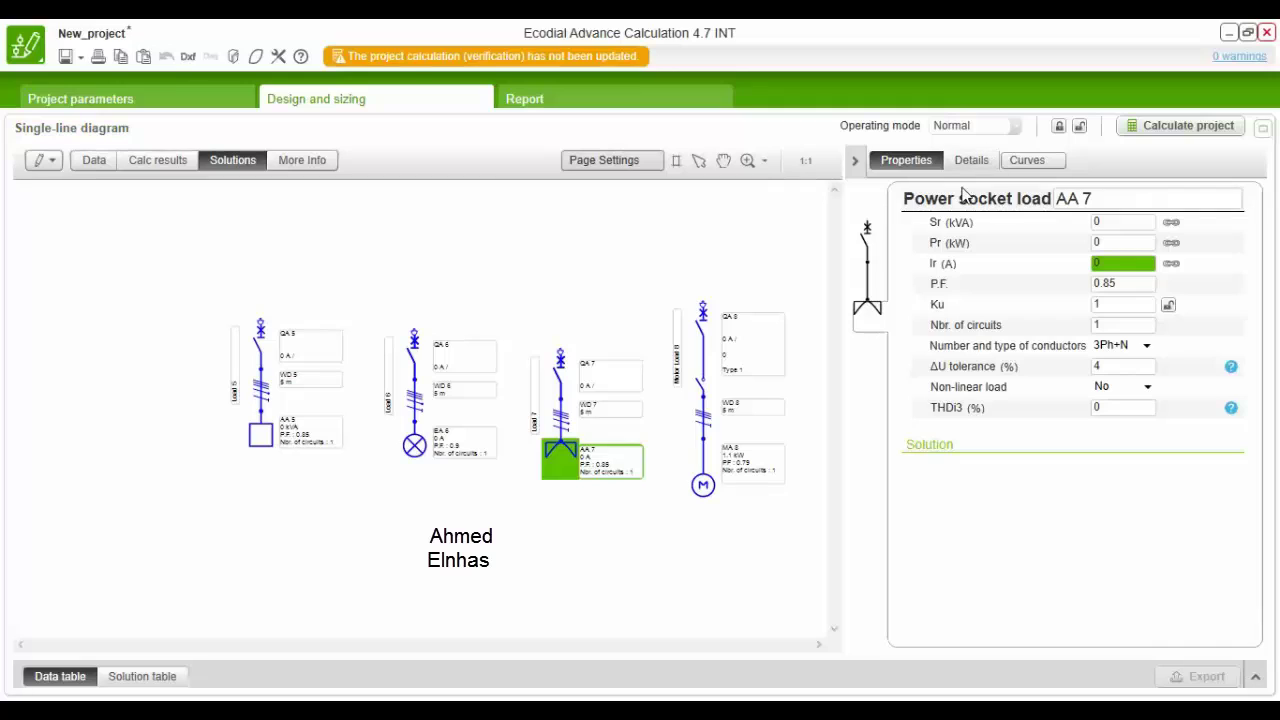
left_click(958, 261)
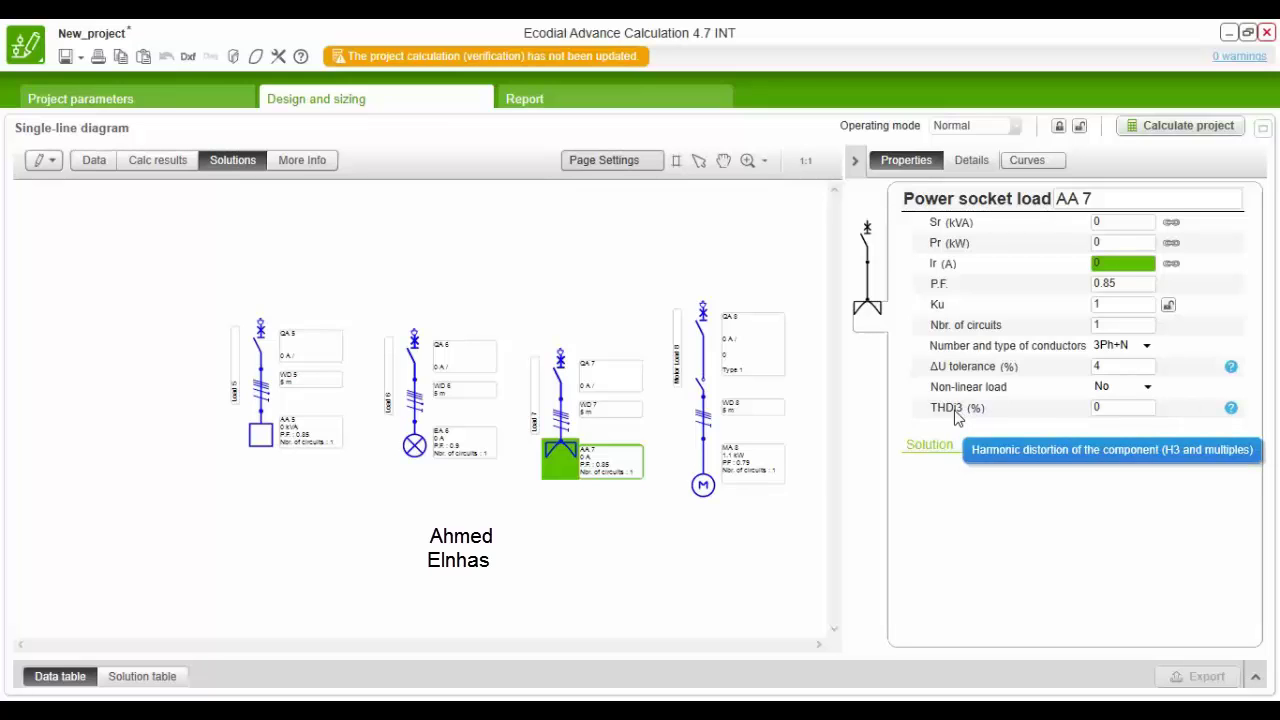
left_click(755, 469)
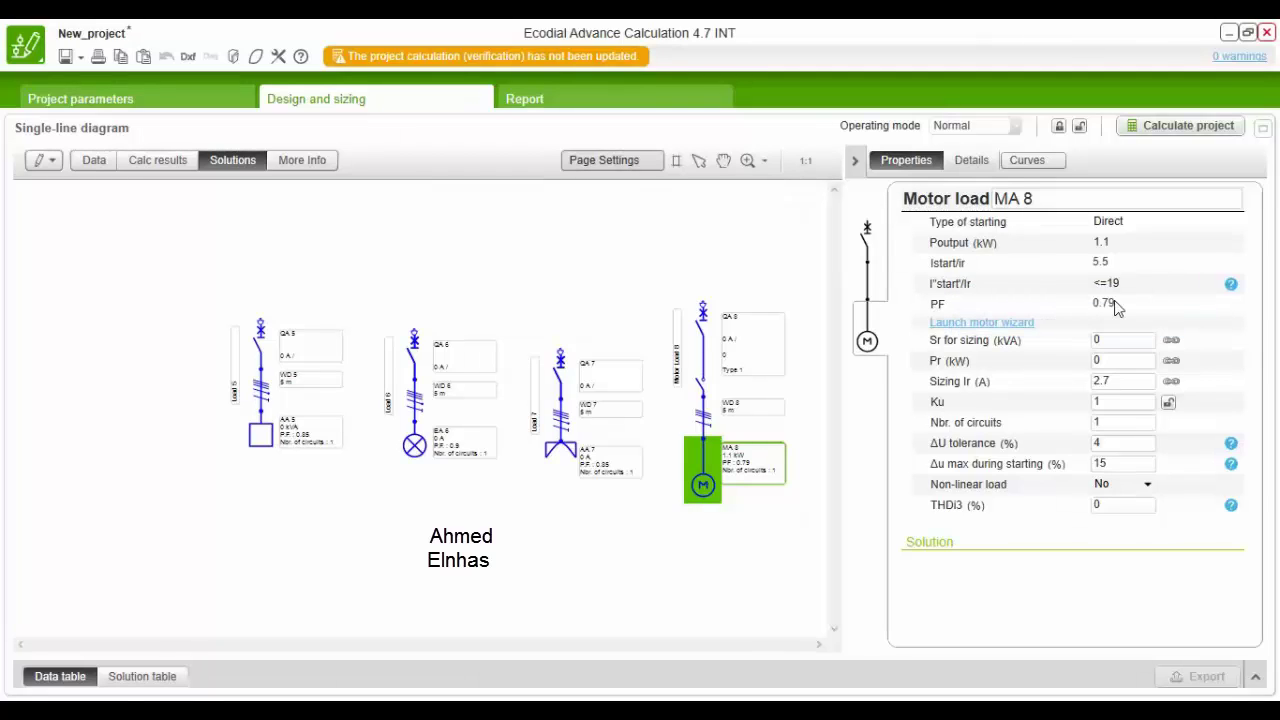
Step: Open the motor wizard for the motor load and examine the output power, thermal protection, I"start/Ir and Ir fields
left_click(1003, 322)
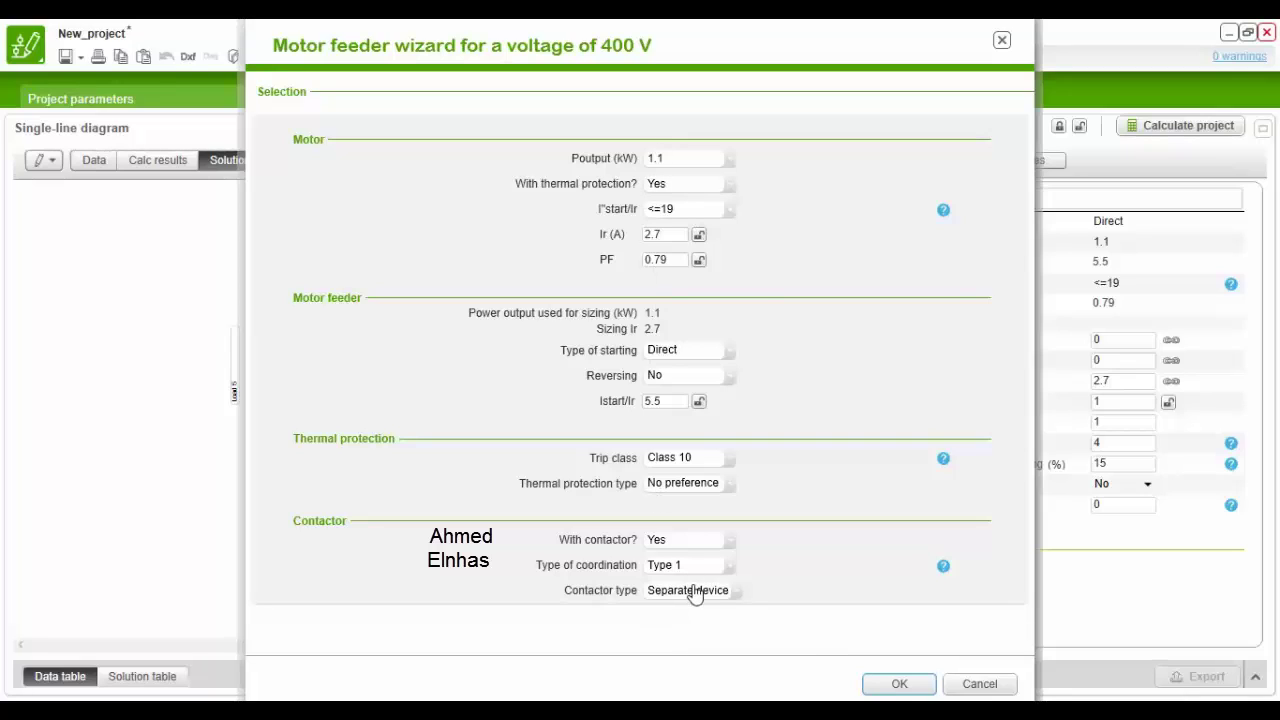
left_click(733, 162)
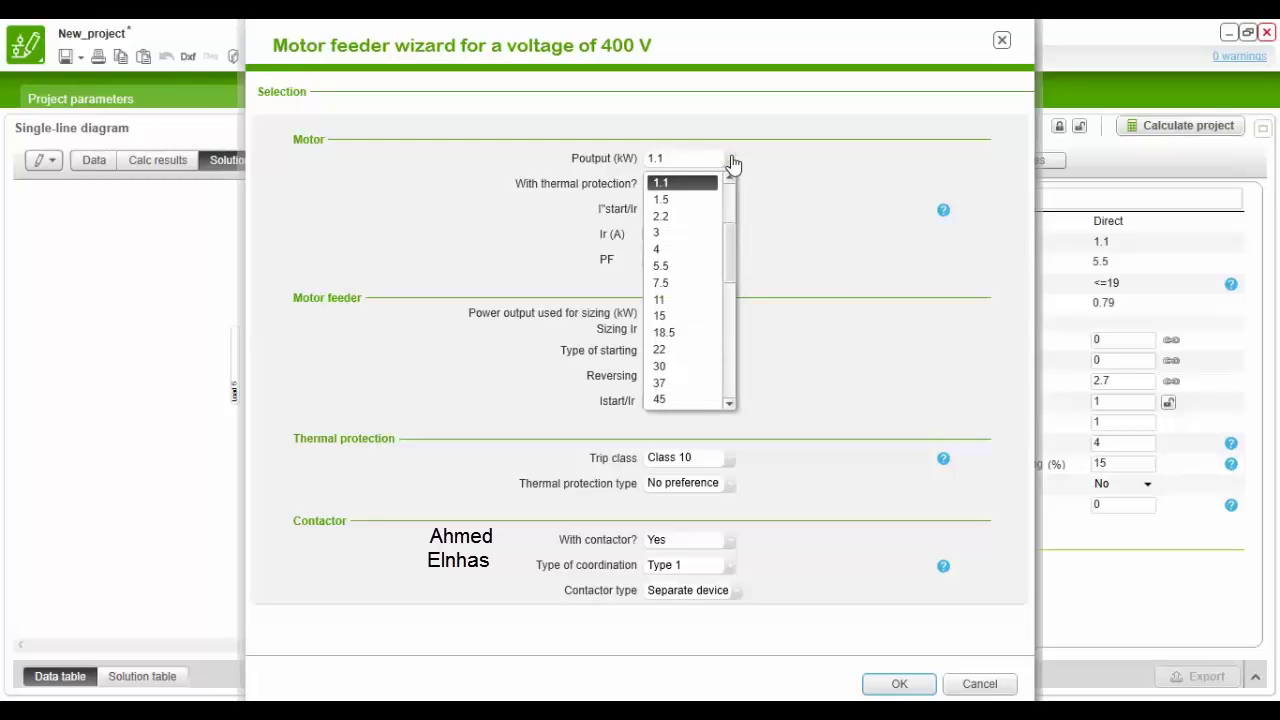
left_click(731, 166)
left_click(718, 188)
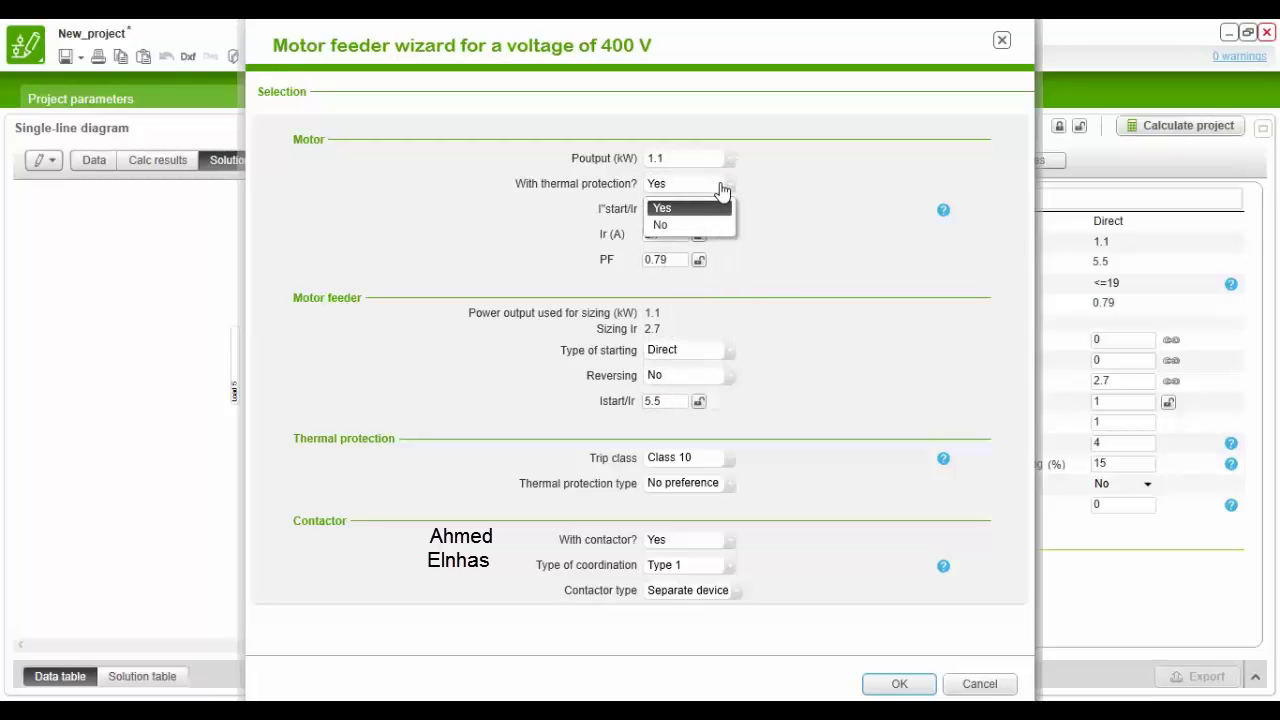
left_click(722, 190)
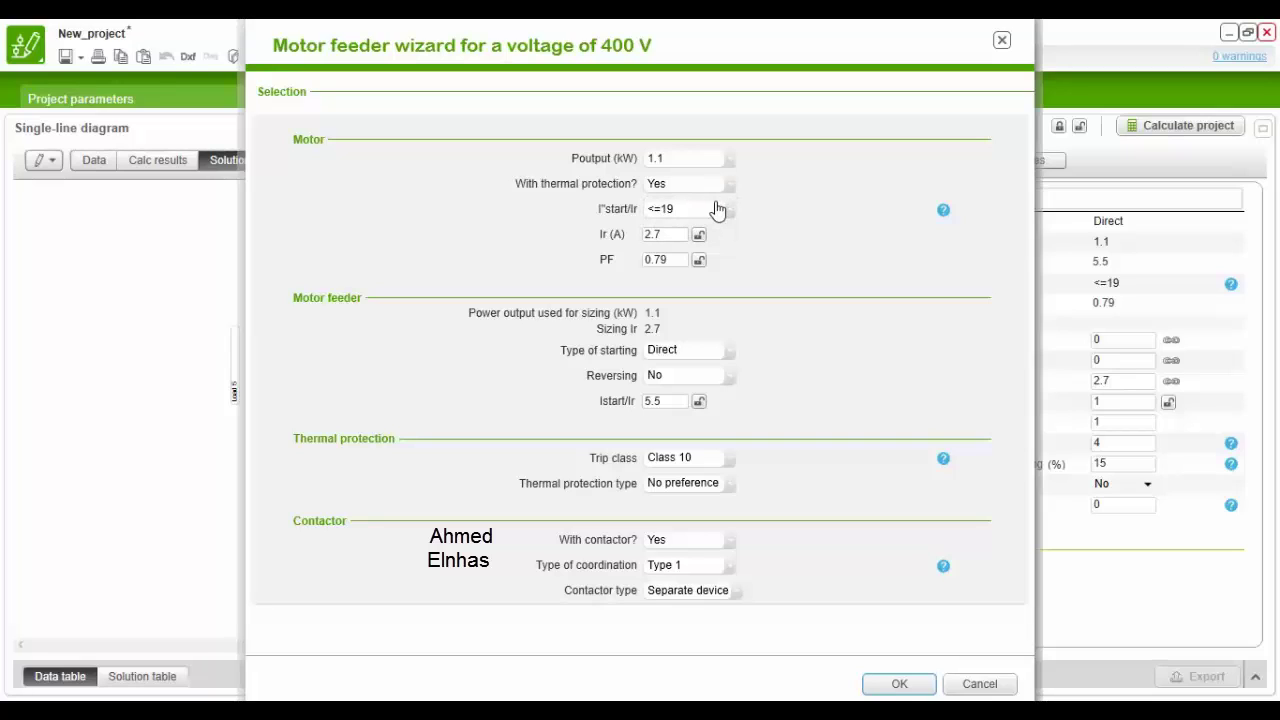
left_click(718, 210)
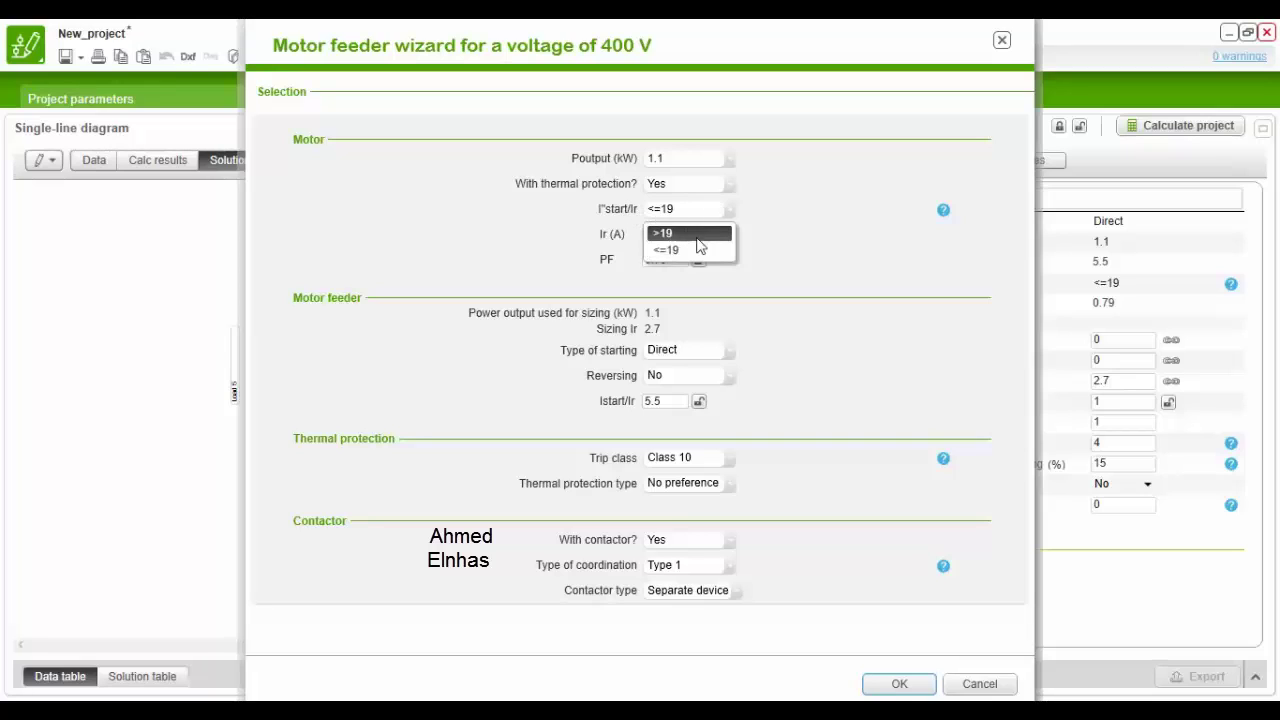
left_click(818, 262)
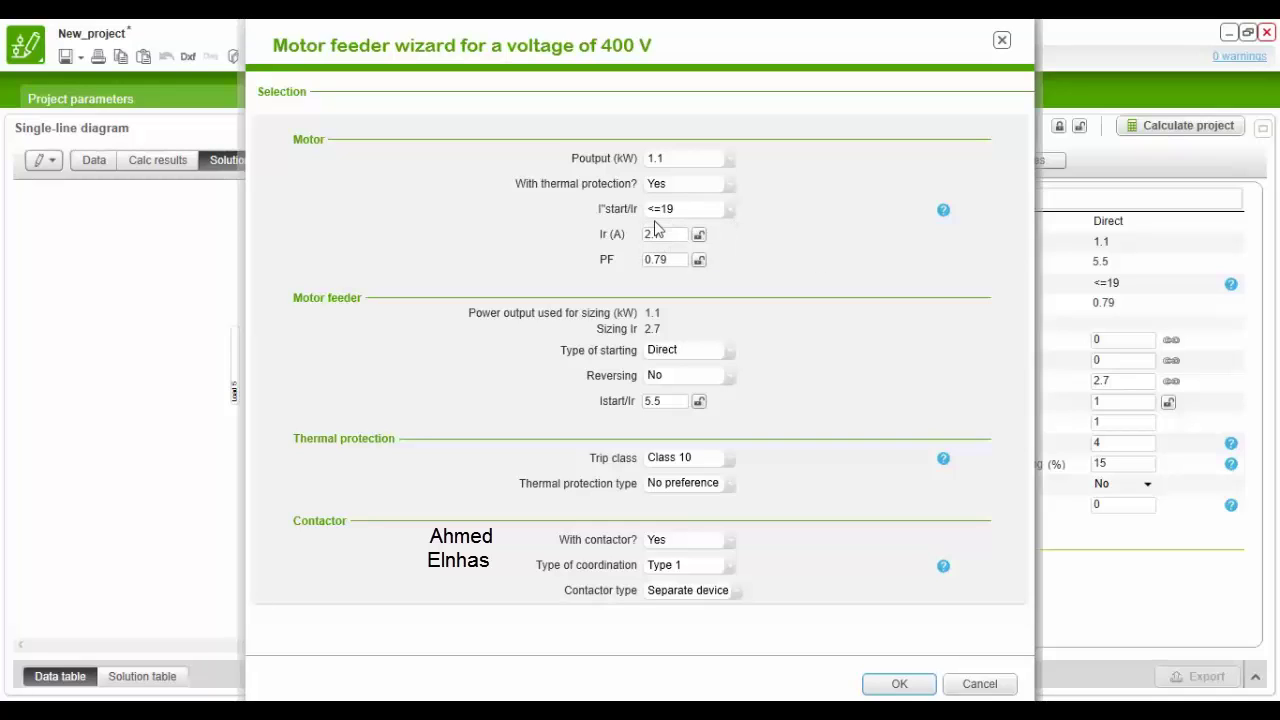
left_click(640, 235)
Step: Set the motor's Poutput to 22 kW and check its PF field
left_click(693, 163)
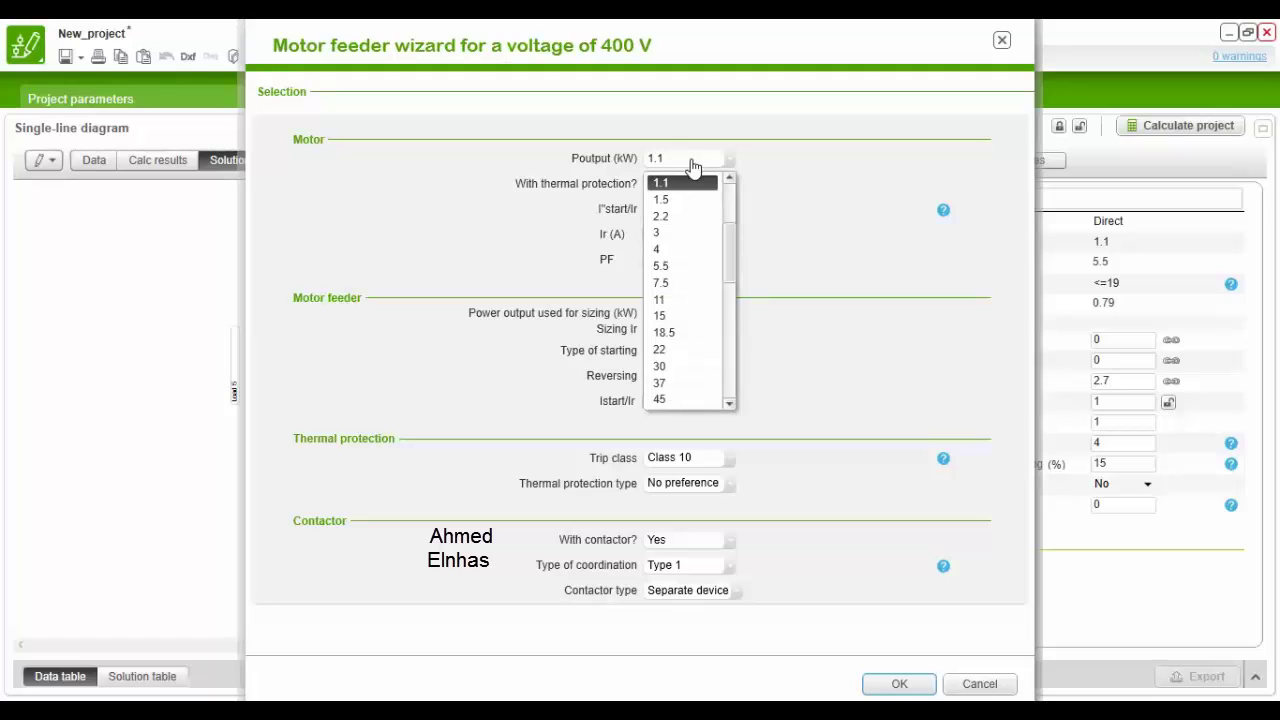
left_click(700, 350)
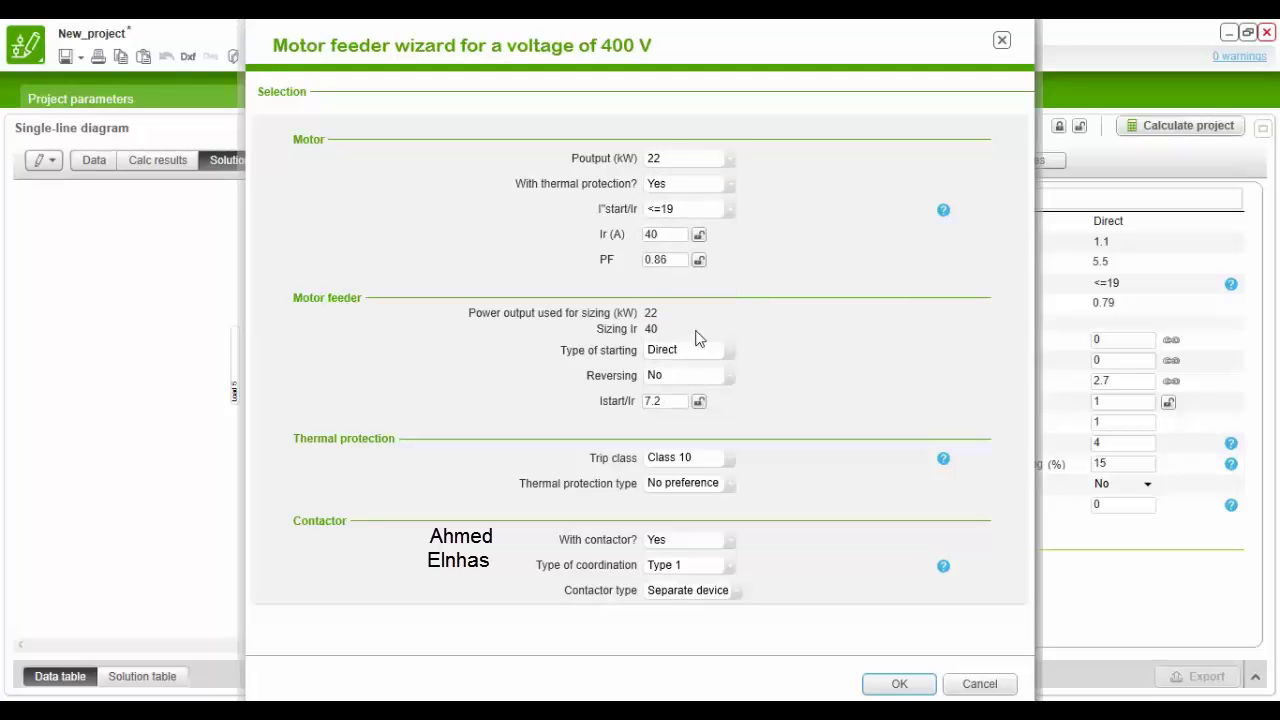
left_click(675, 260)
Step: Look through the motor feeder's starting types and its Reversing and Istart/Ir fields
left_click(694, 360)
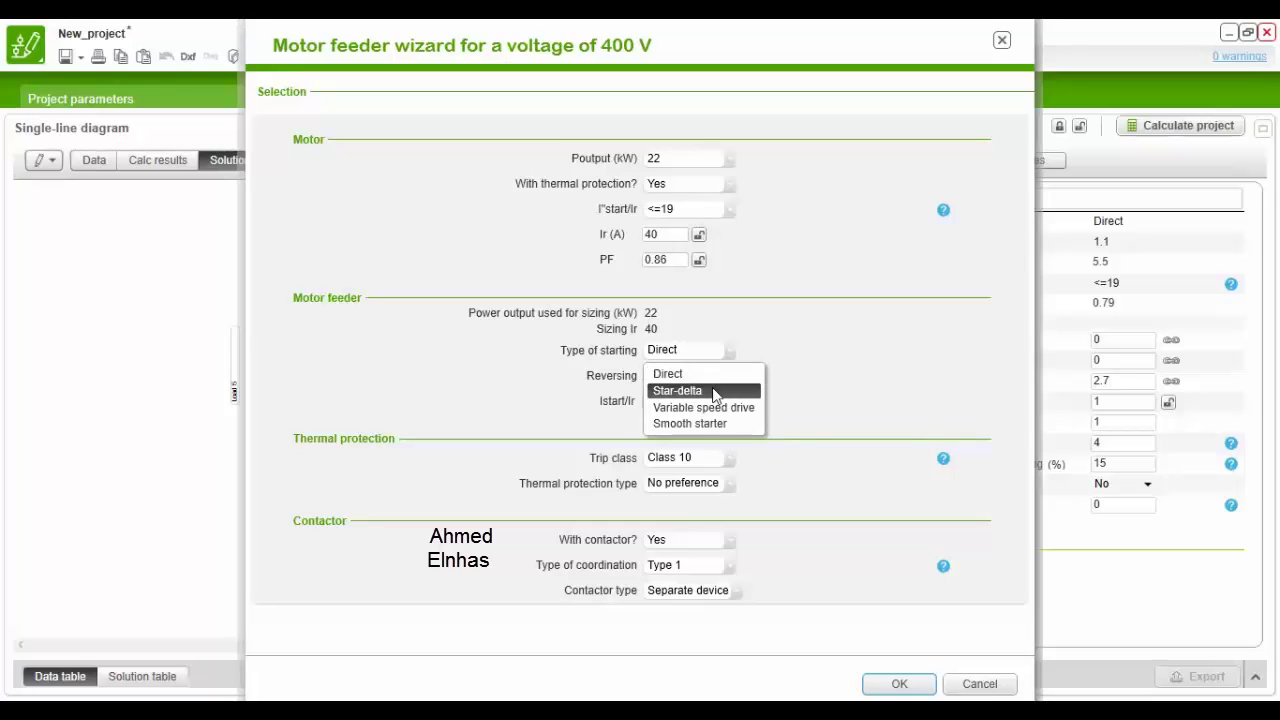
left_click(772, 424)
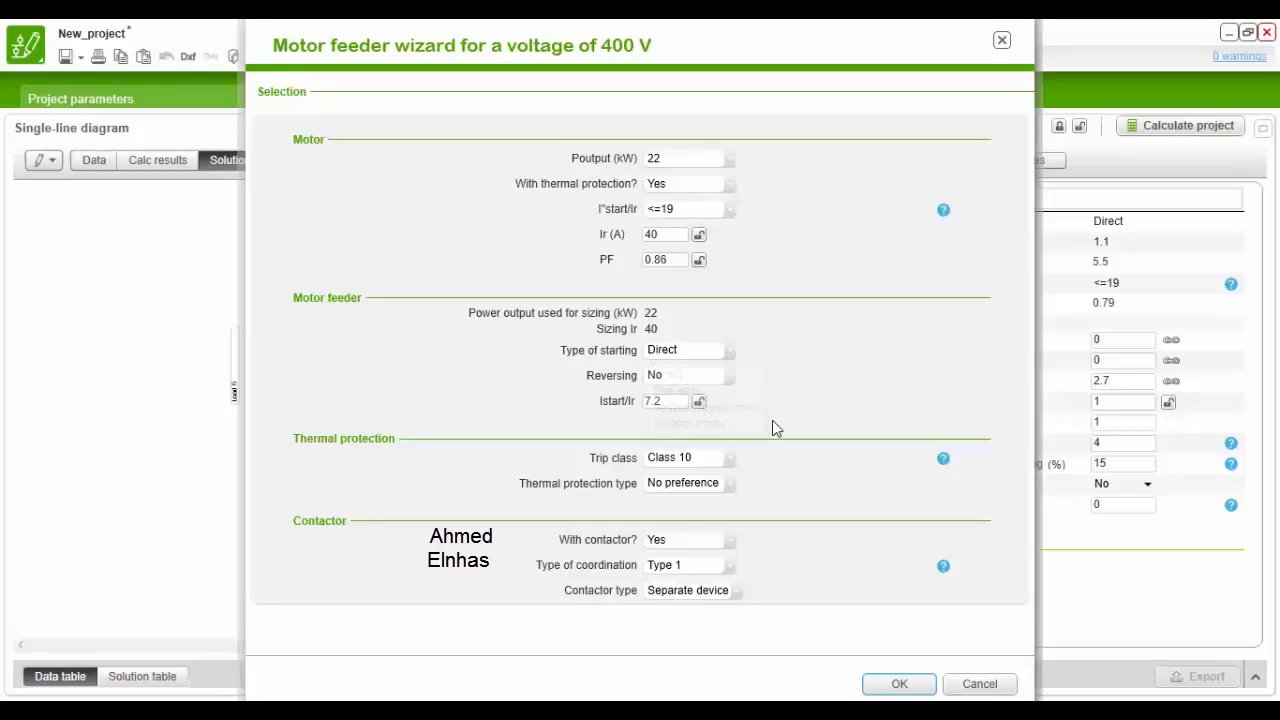
left_click(684, 354)
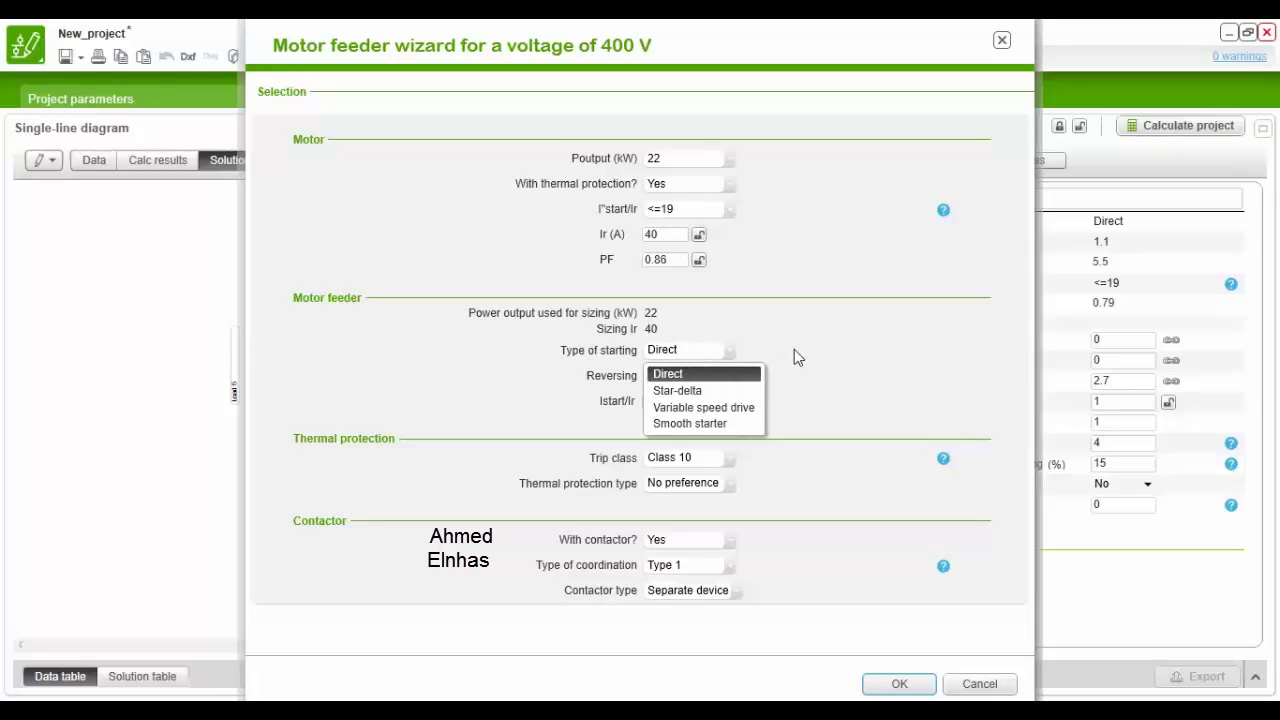
left_click(733, 381)
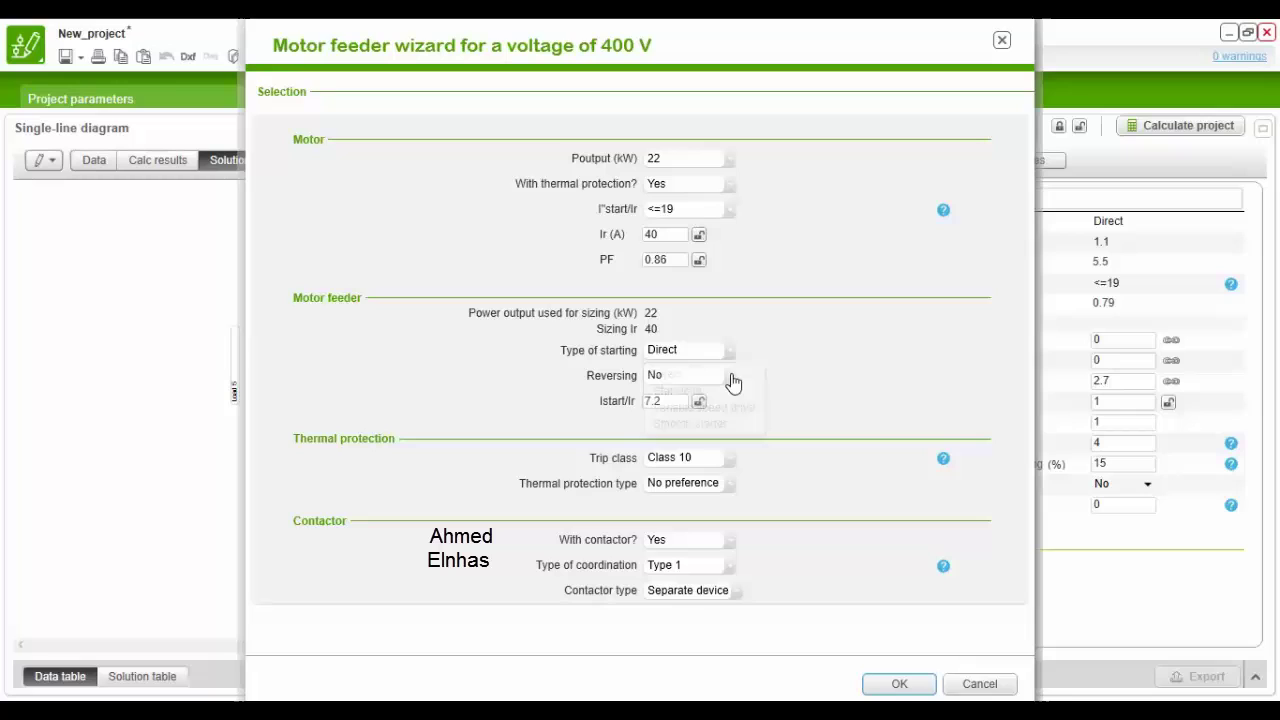
left_click(680, 375)
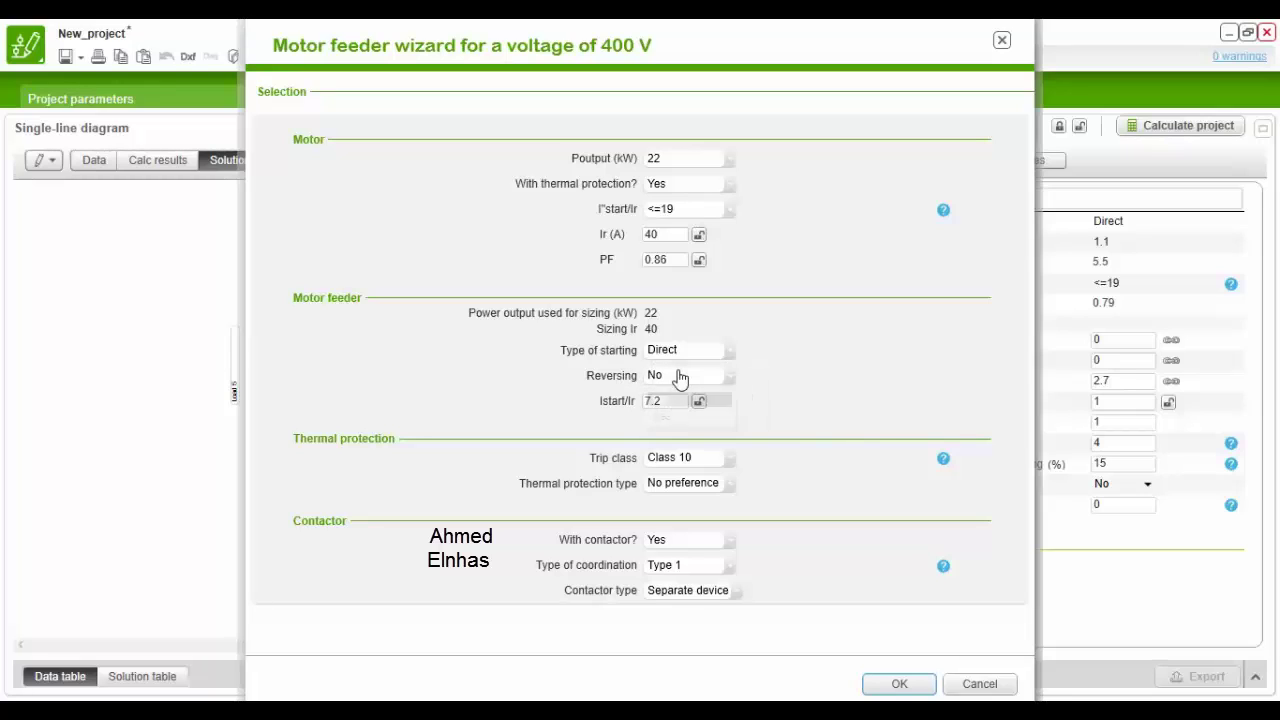
left_click(686, 399)
left_click(664, 398)
Step: Examine the options for thermal protection type, contactor use, type of coordination and contactor type
left_click(697, 486)
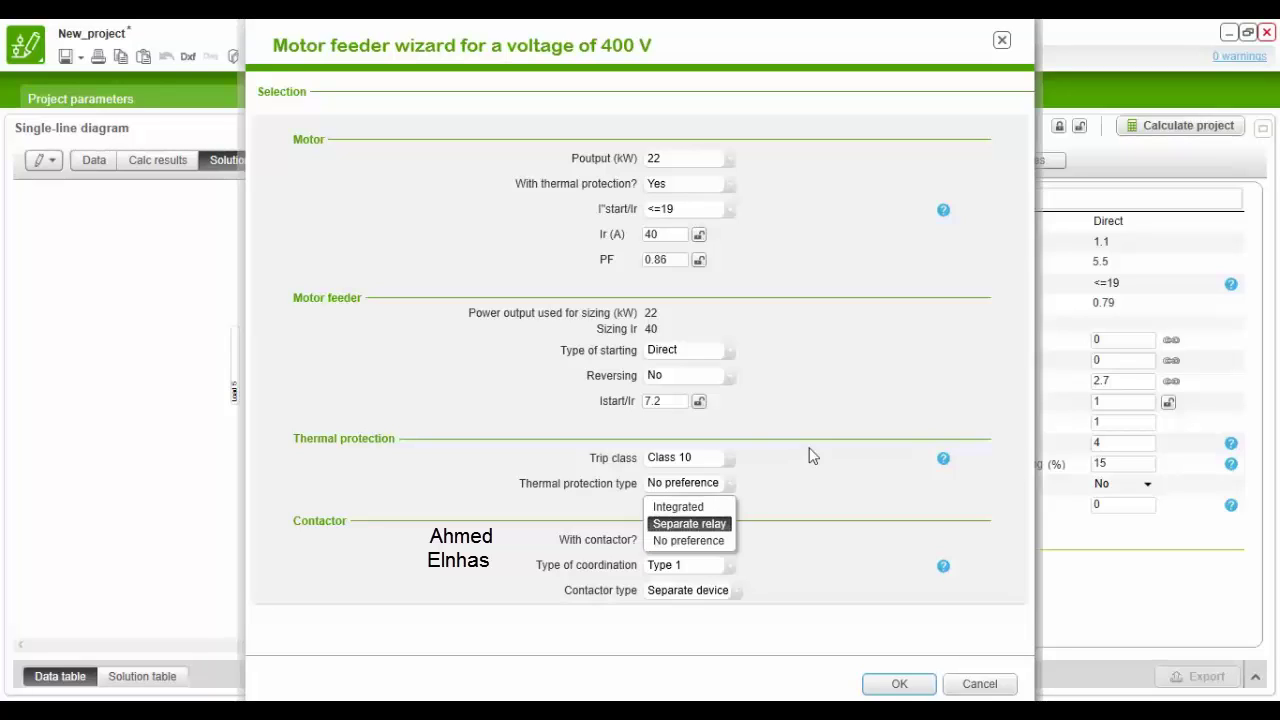
left_click(817, 493)
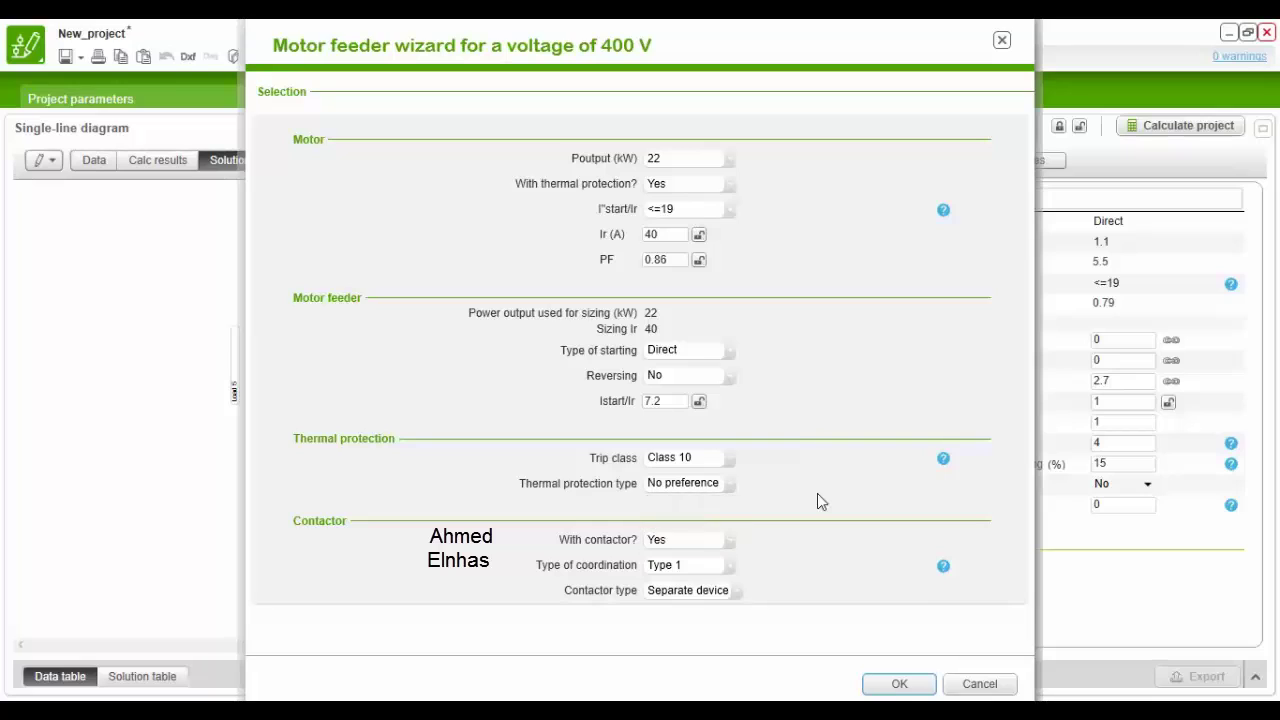
left_click(724, 539)
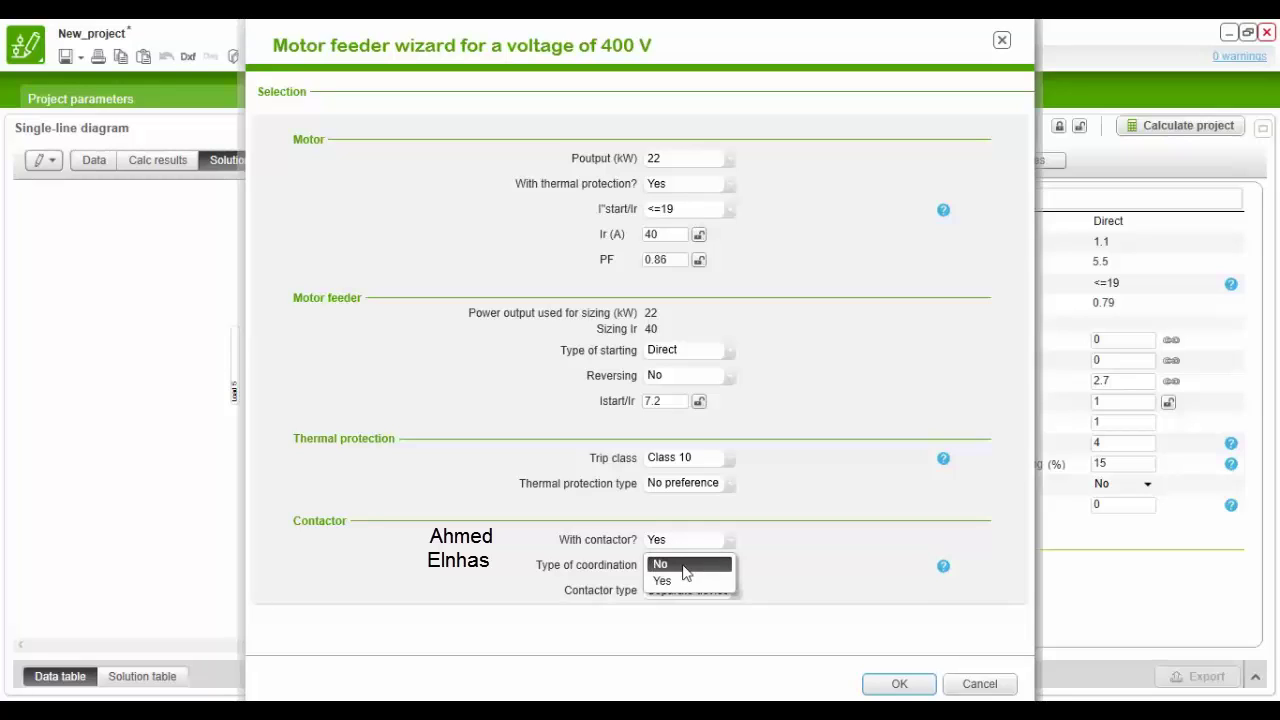
left_click(778, 557)
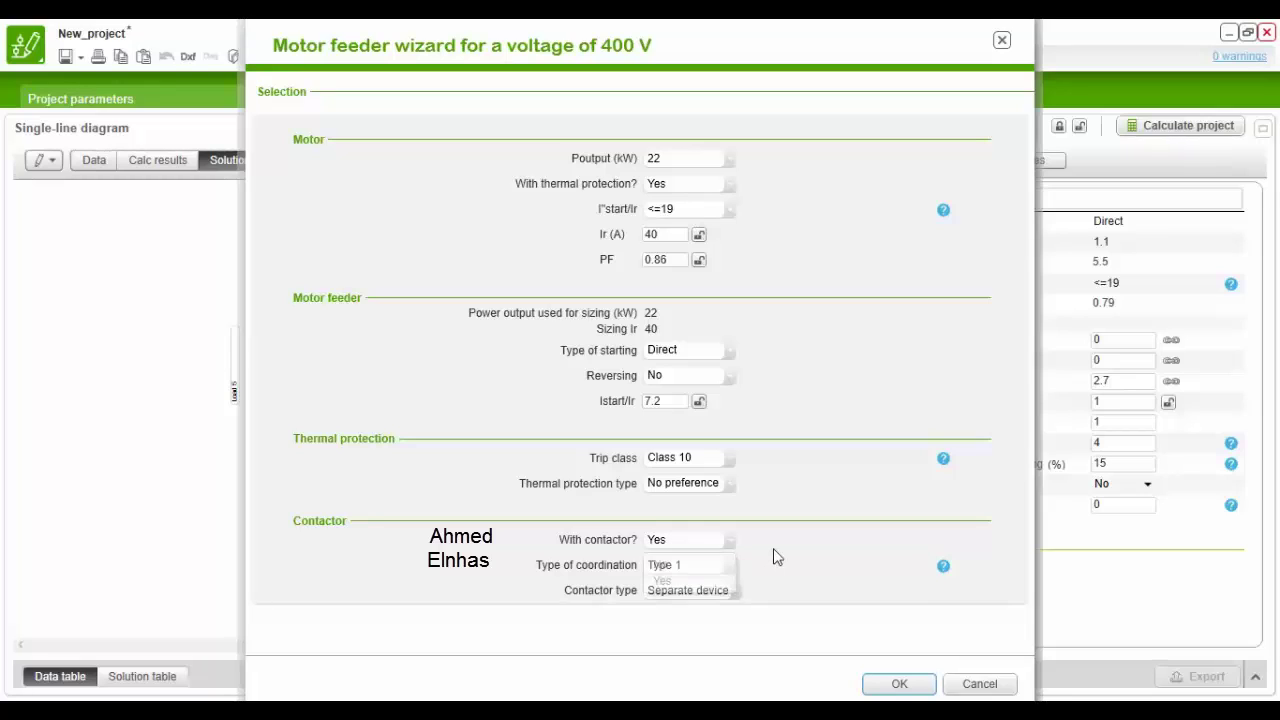
left_click(720, 570)
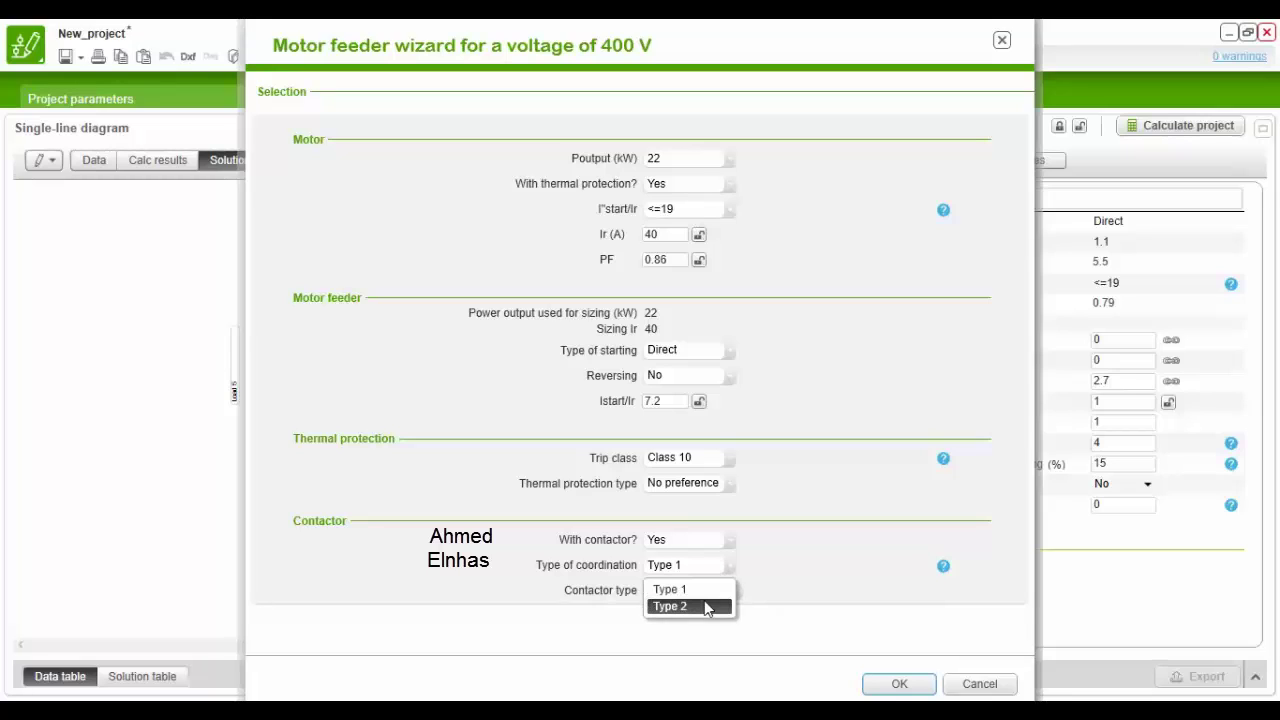
left_click(766, 577)
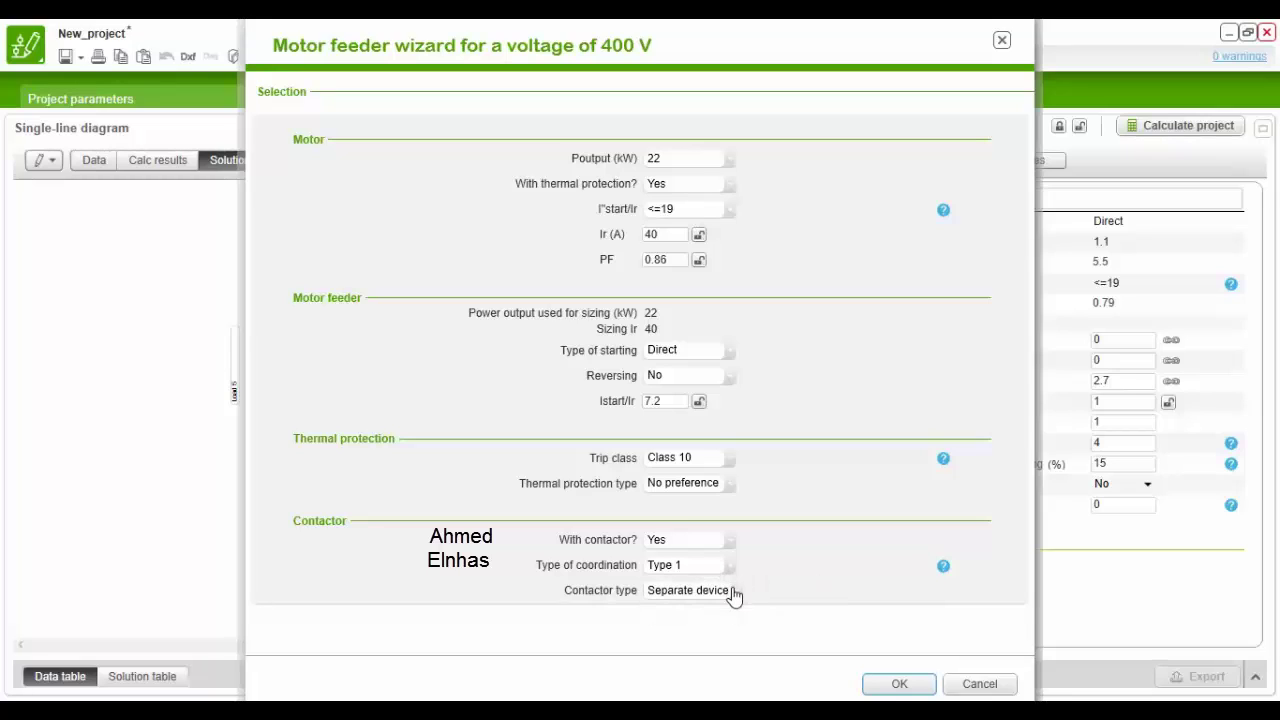
left_click(733, 592)
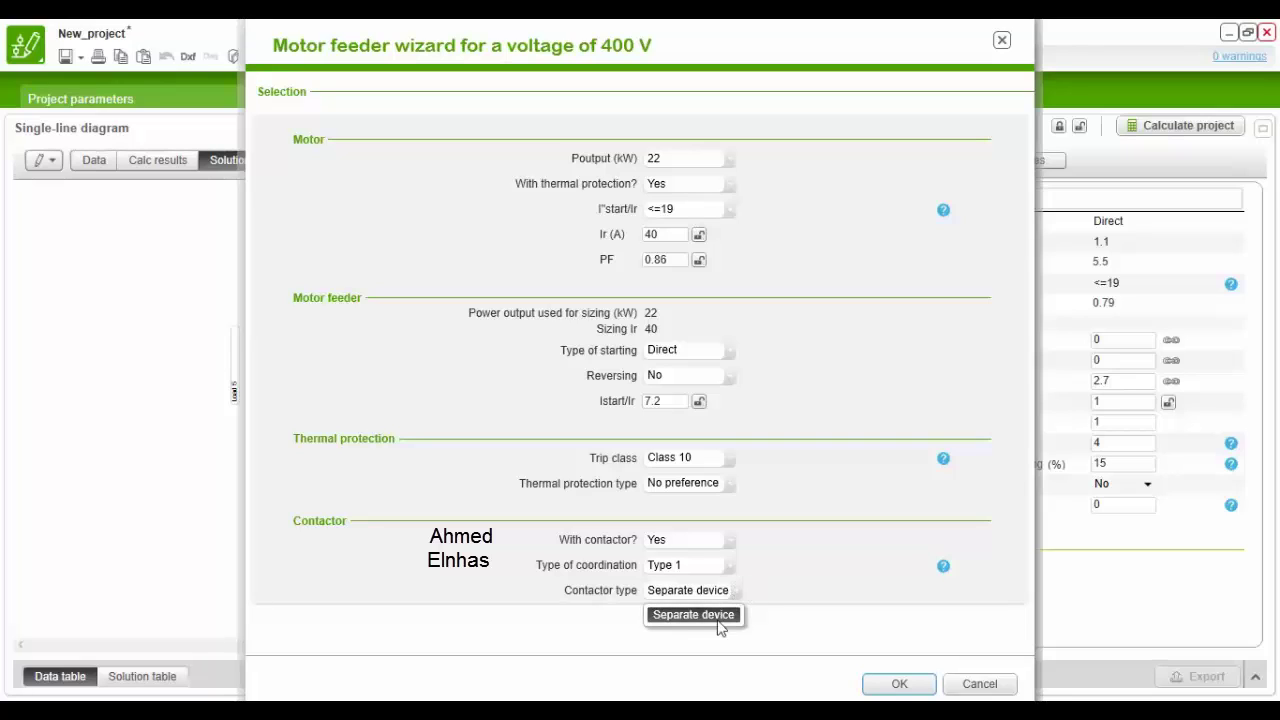
left_click(800, 608)
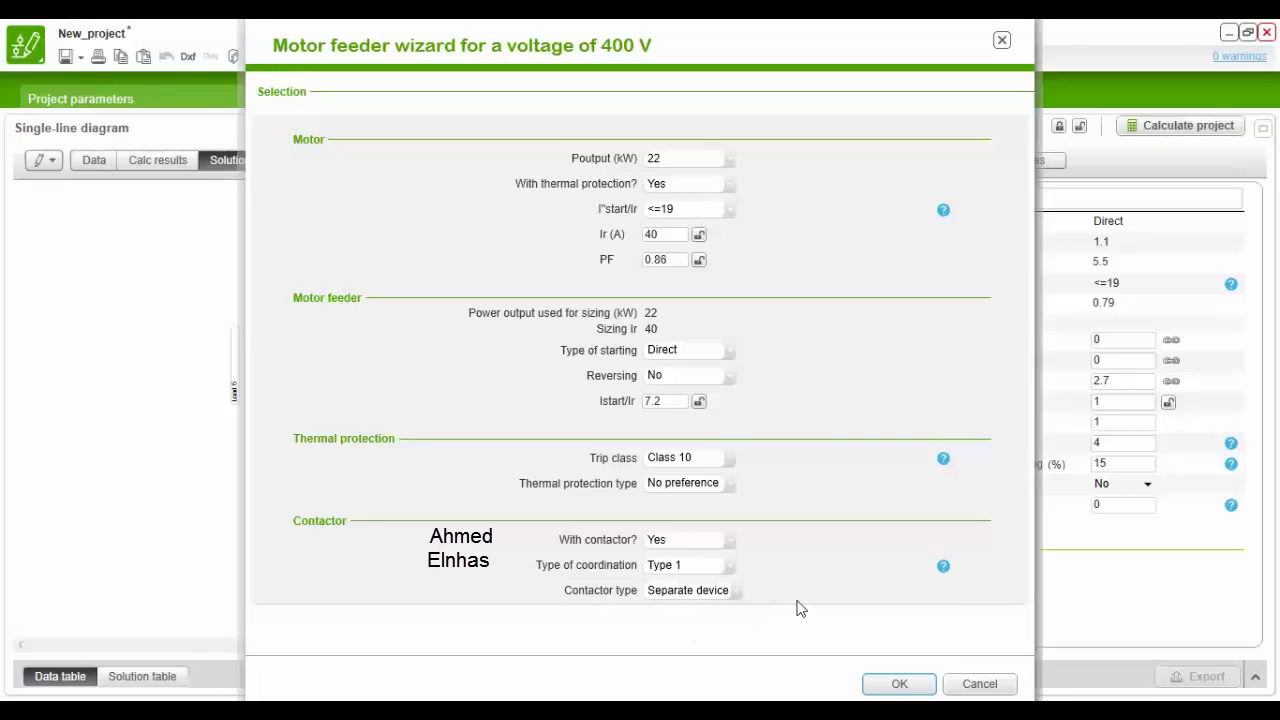
Step: Set the motor feeder's type of starting to Star-delta and check its Istart/Ir field
left_click(727, 352)
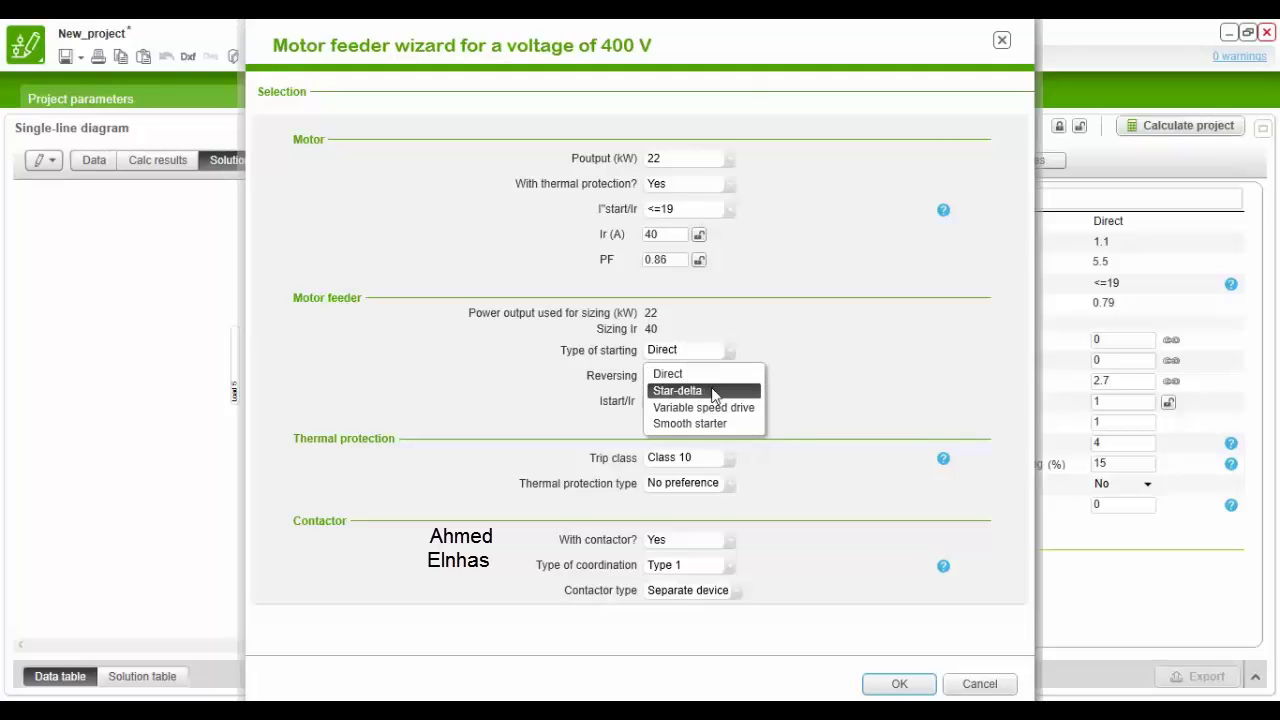
left_click(712, 392)
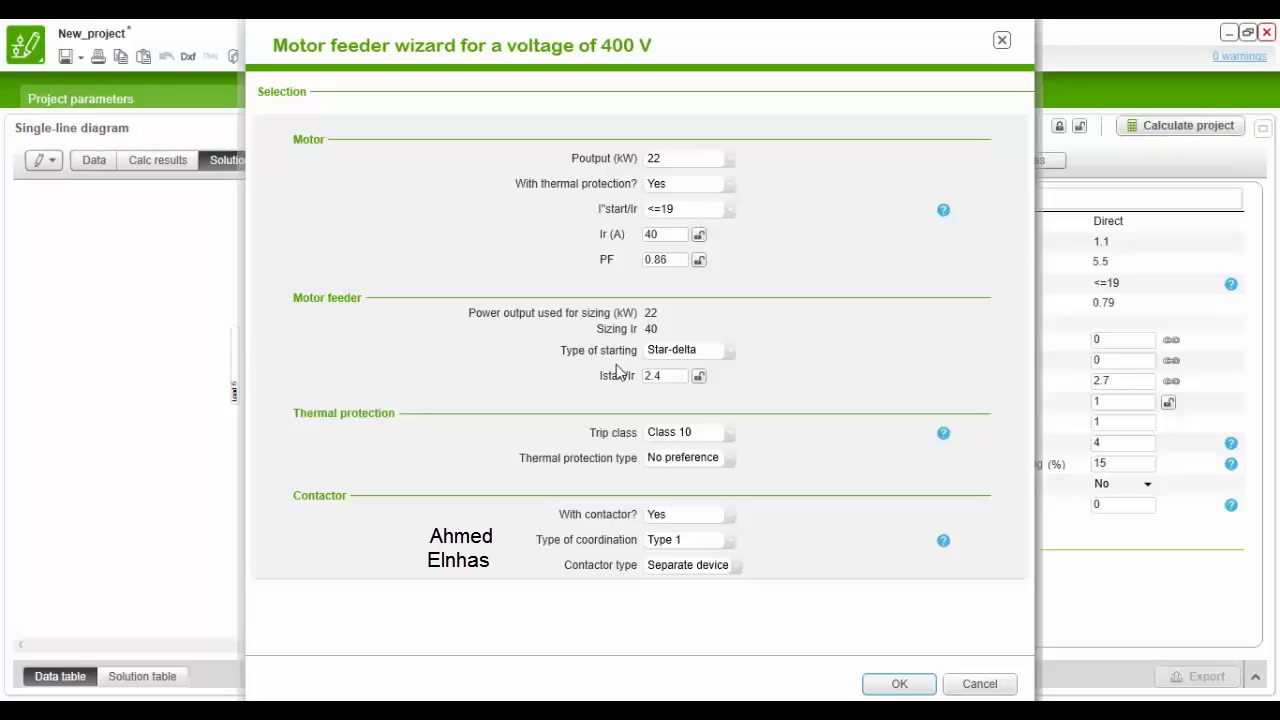
left_click_drag(670, 374, 632, 378)
Step: Examine the trip class, thermal protection type and contactor options for star-delta starting
left_click(660, 438)
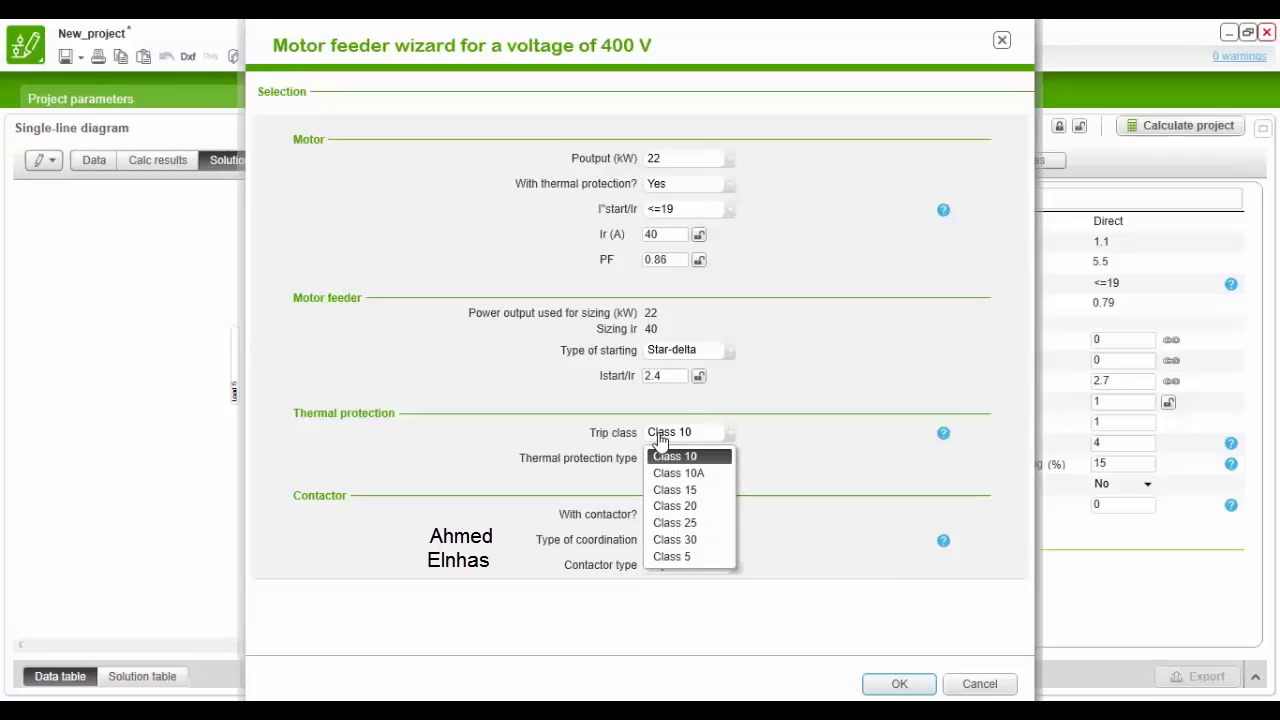
left_click(675, 456)
left_click(690, 463)
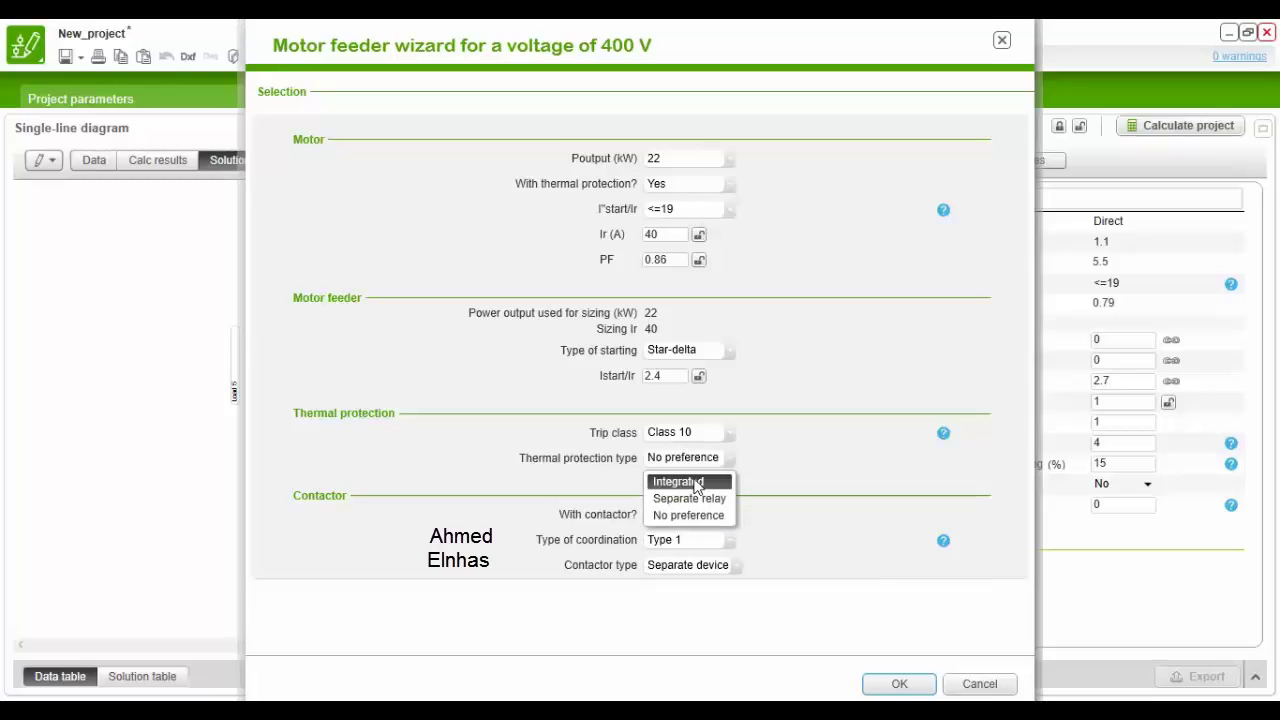
left_click(788, 501)
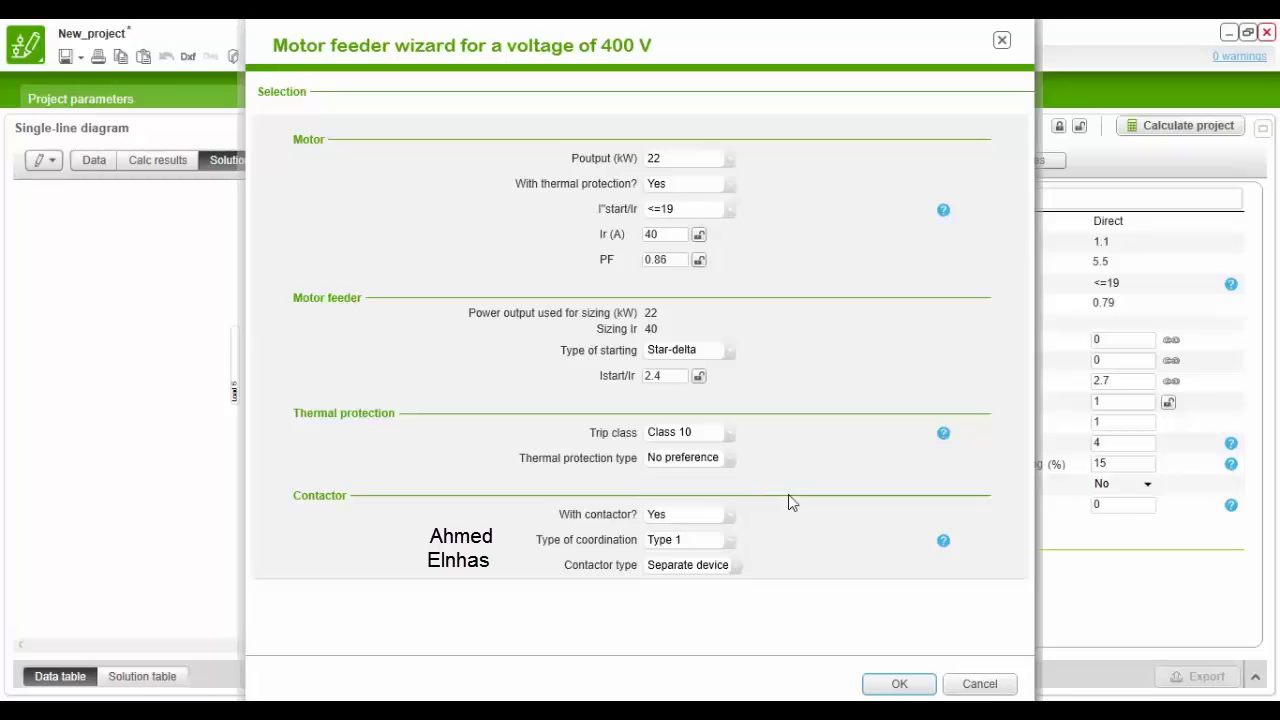
left_click(659, 520)
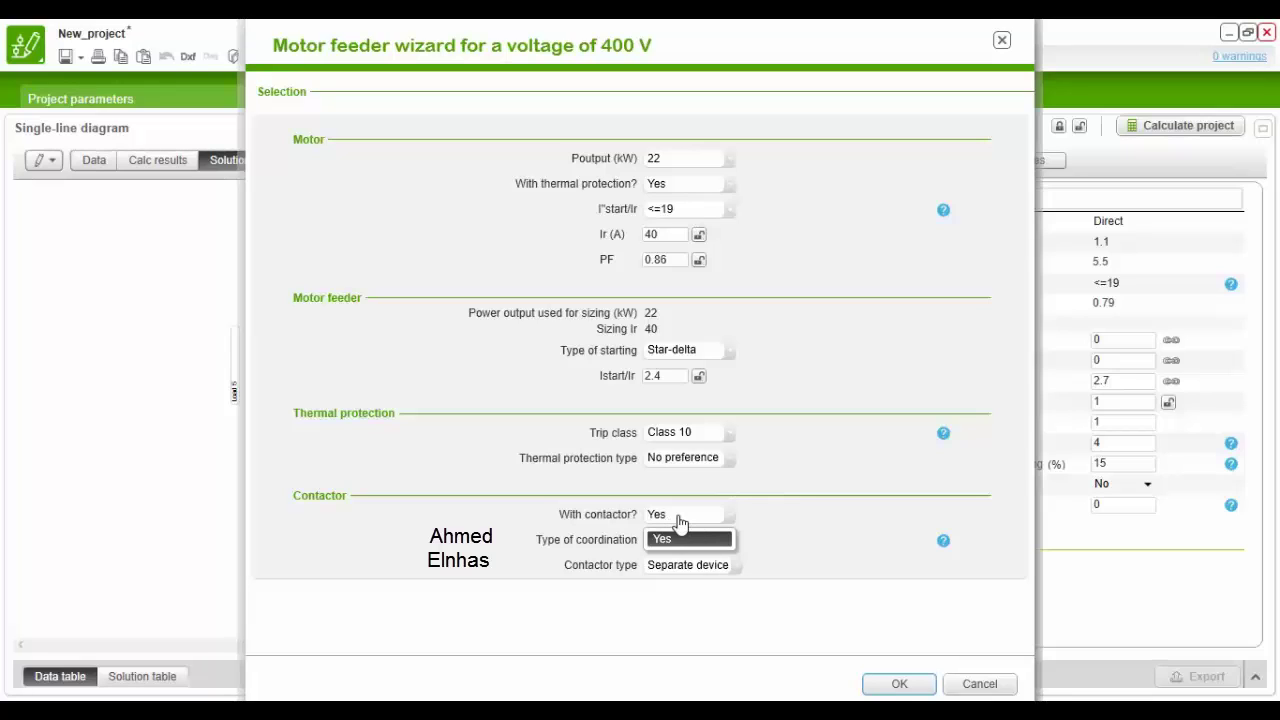
left_click(730, 519)
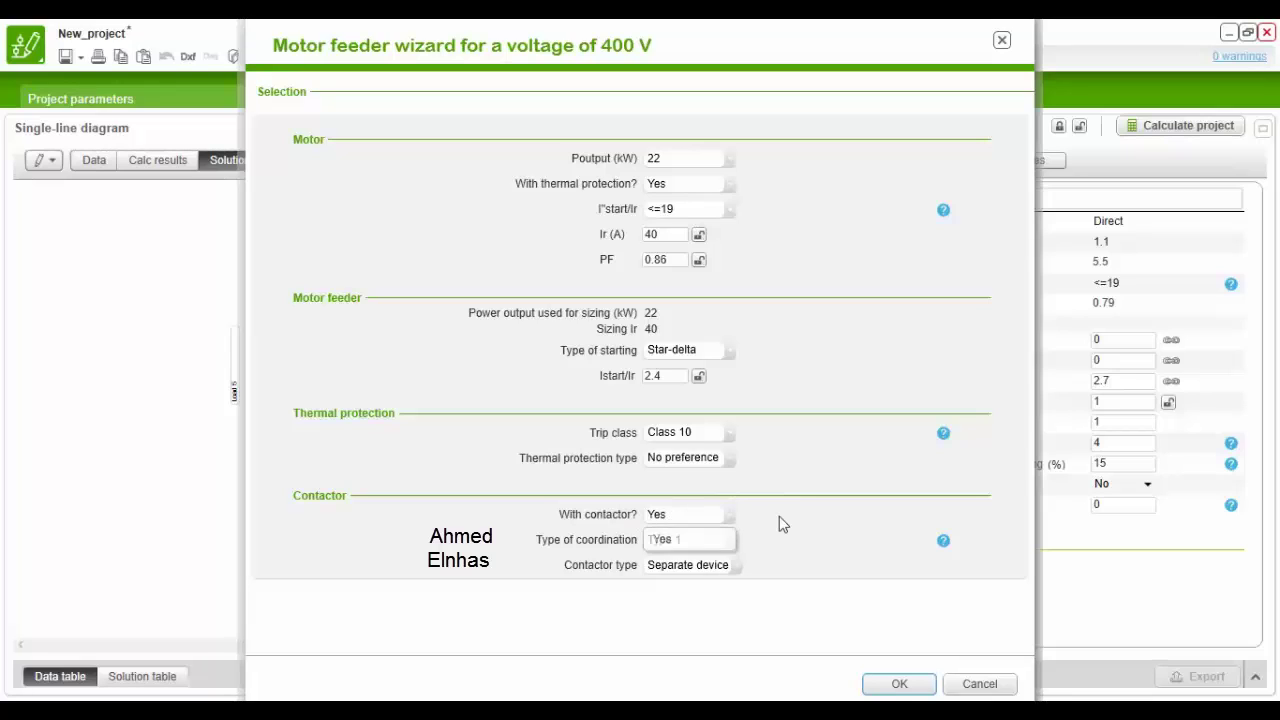
left_click(721, 567)
left_click(724, 570)
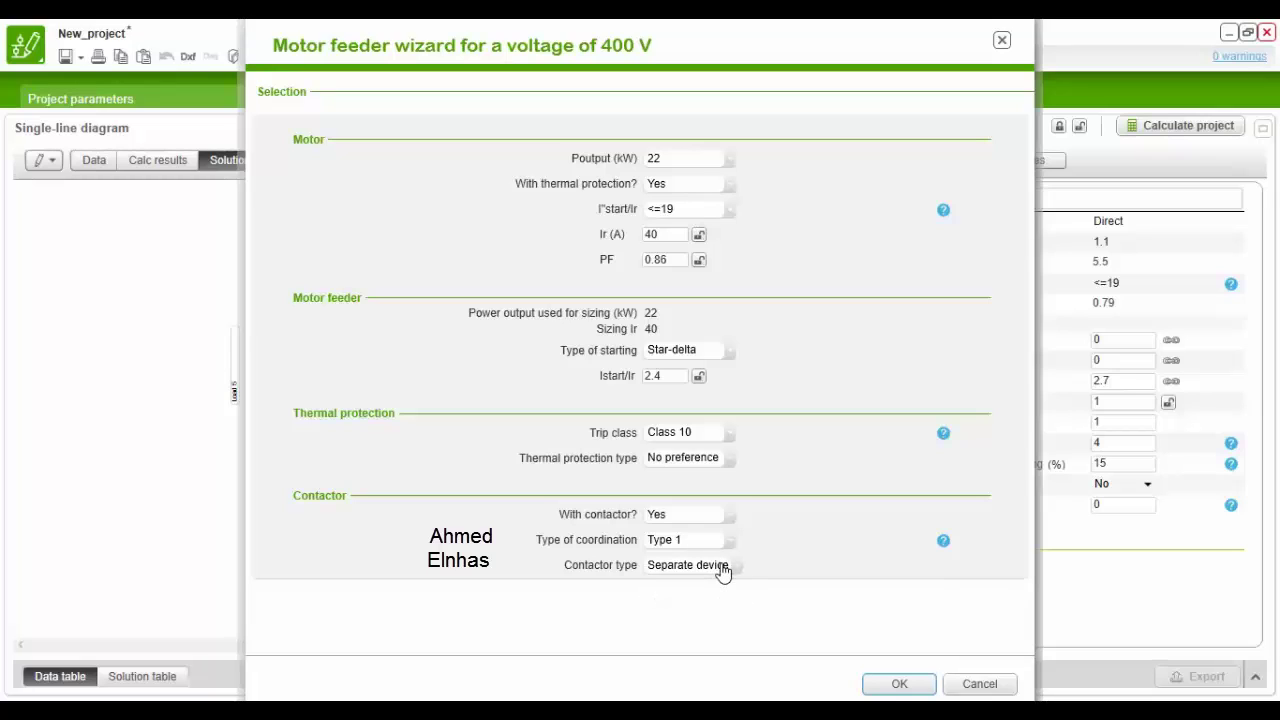
Step: Switch the type of starting to Variable speed drive and compare its settings with those of Star-delta
left_click(722, 355)
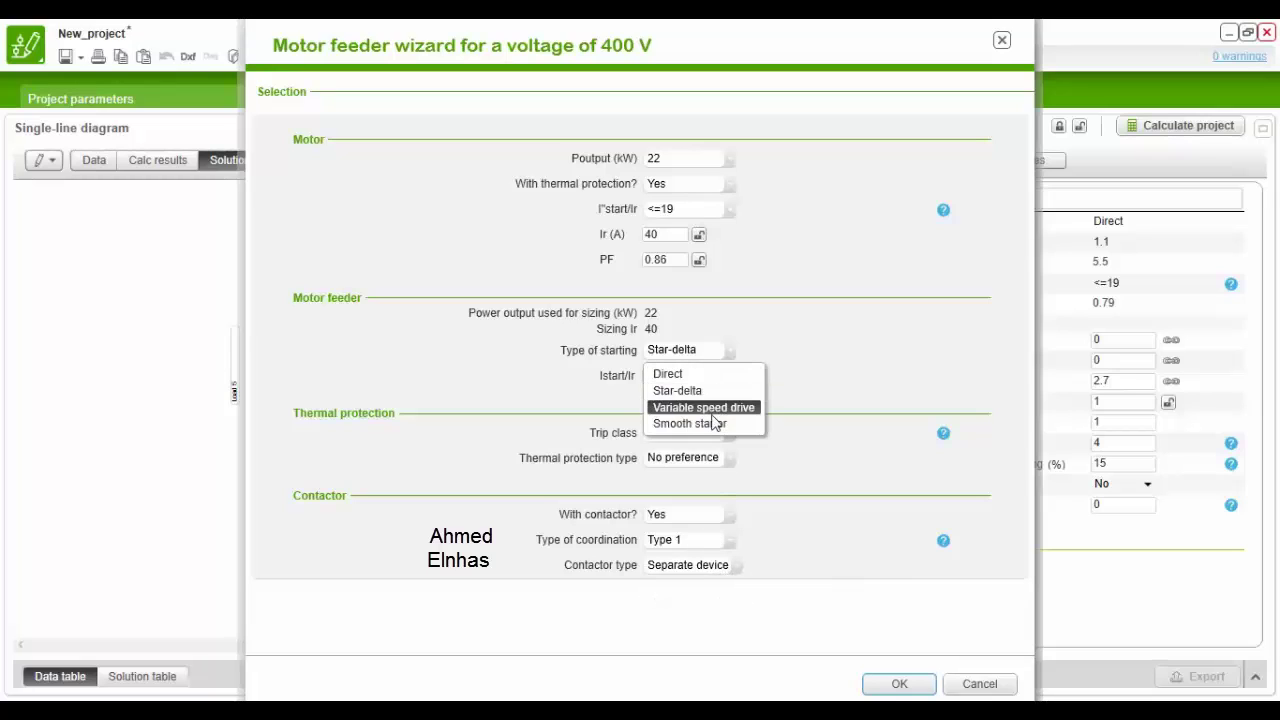
left_click(712, 409)
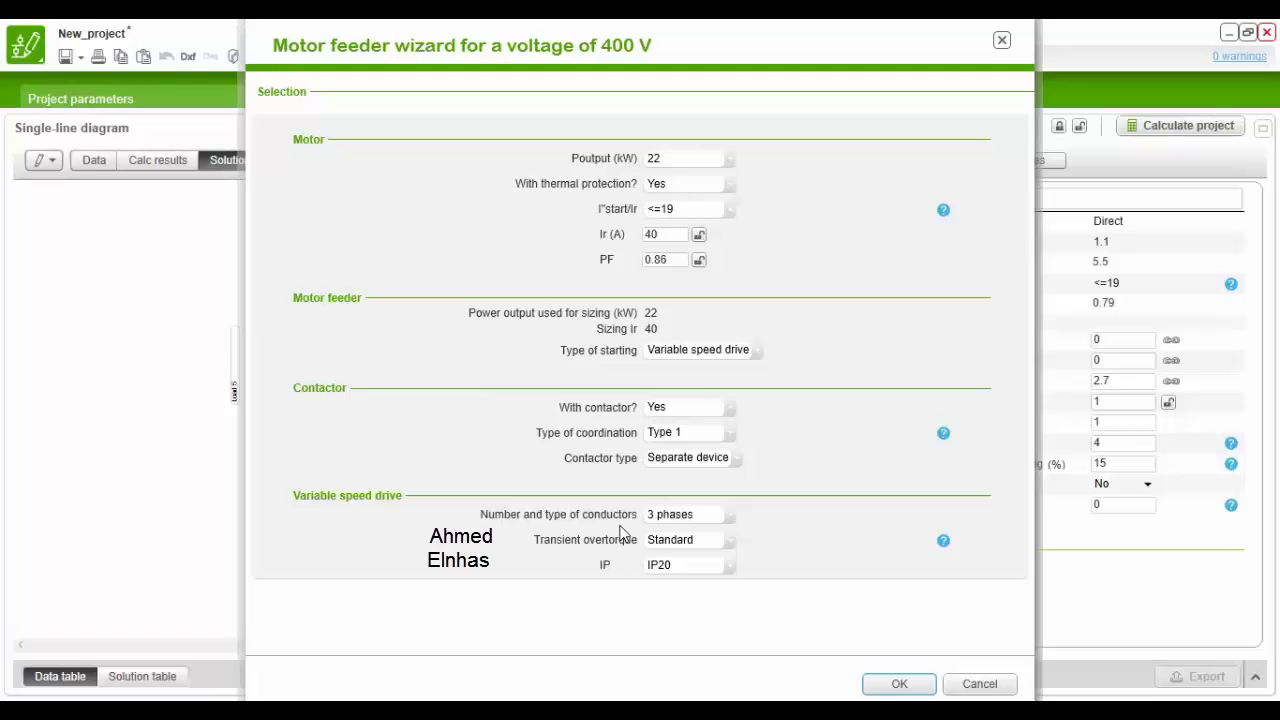
left_click(676, 362)
left_click(694, 392)
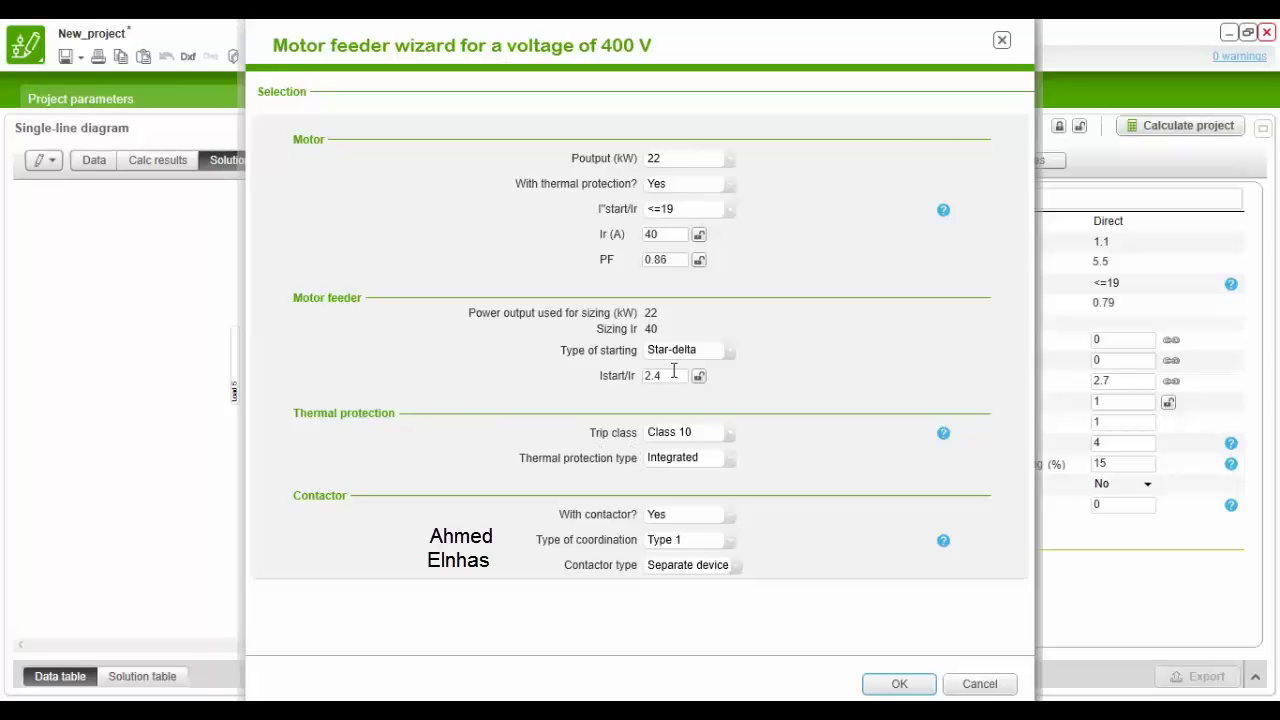
left_click(707, 355)
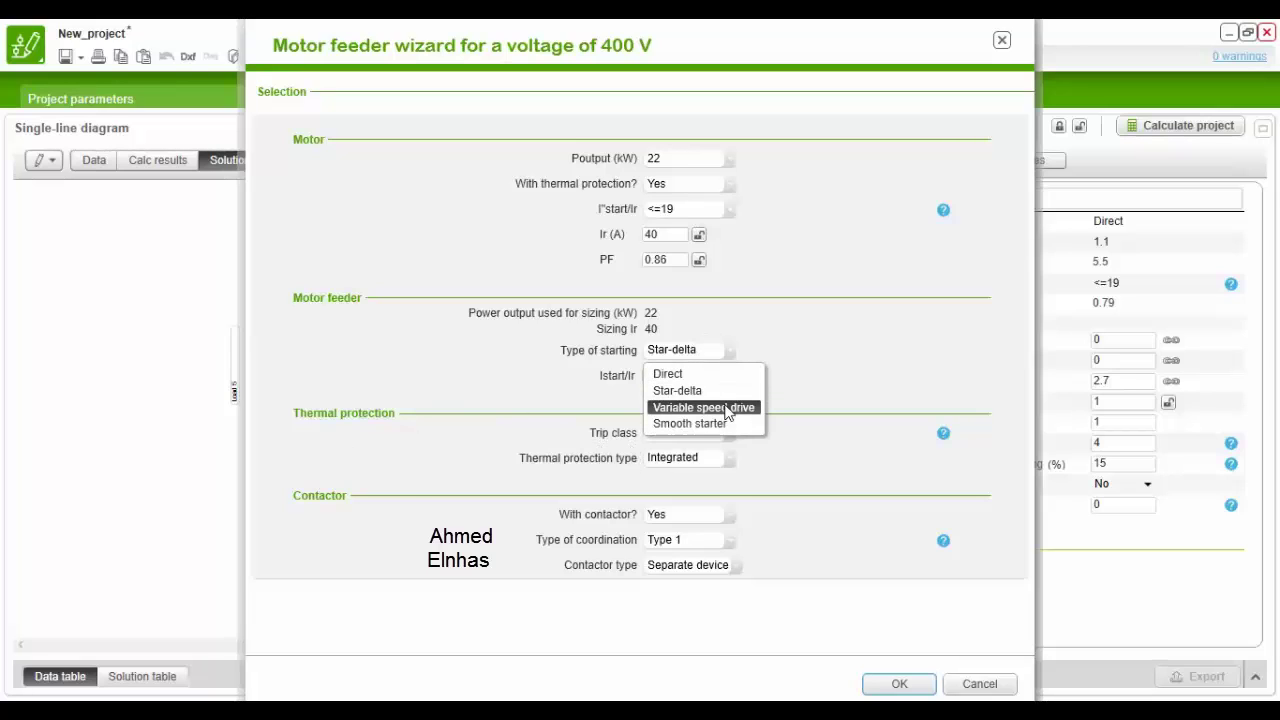
left_click(730, 407)
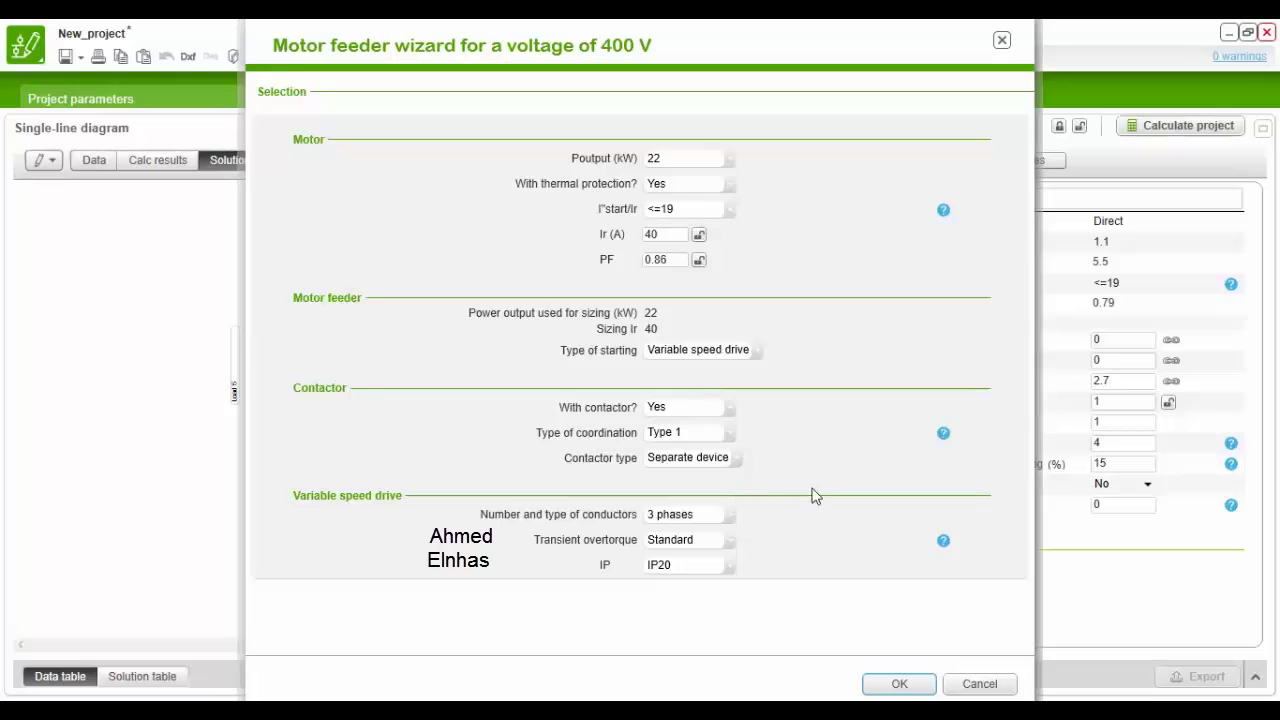
Step: Examine the contactor use, type of coordination and contactor type options for the variable speed drive
left_click(725, 411)
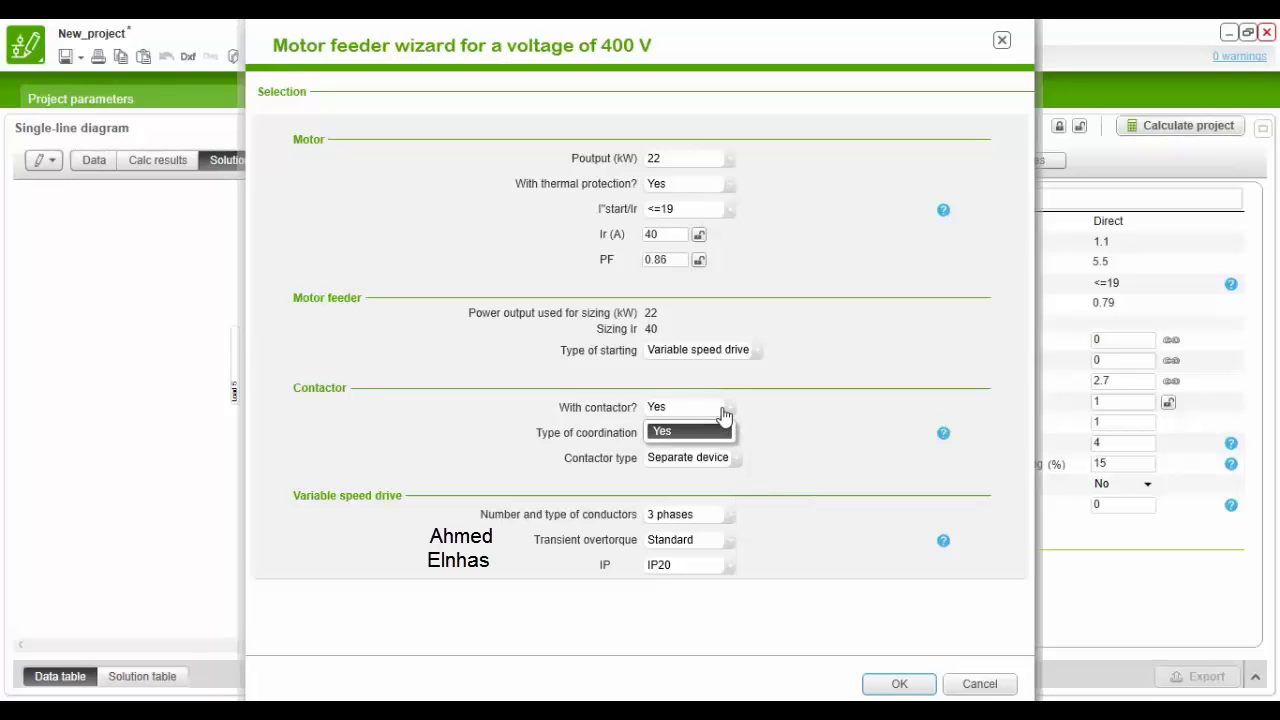
left_click(725, 413)
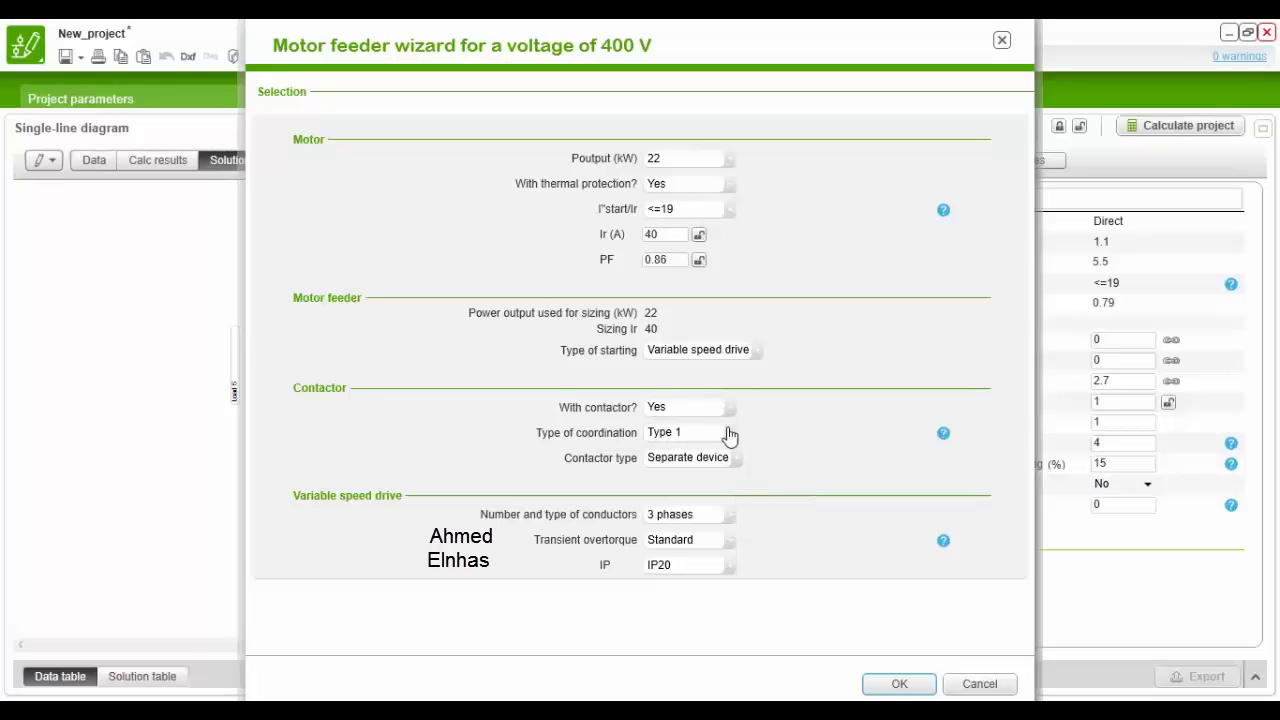
left_click(728, 434)
left_click(730, 436)
left_click(700, 458)
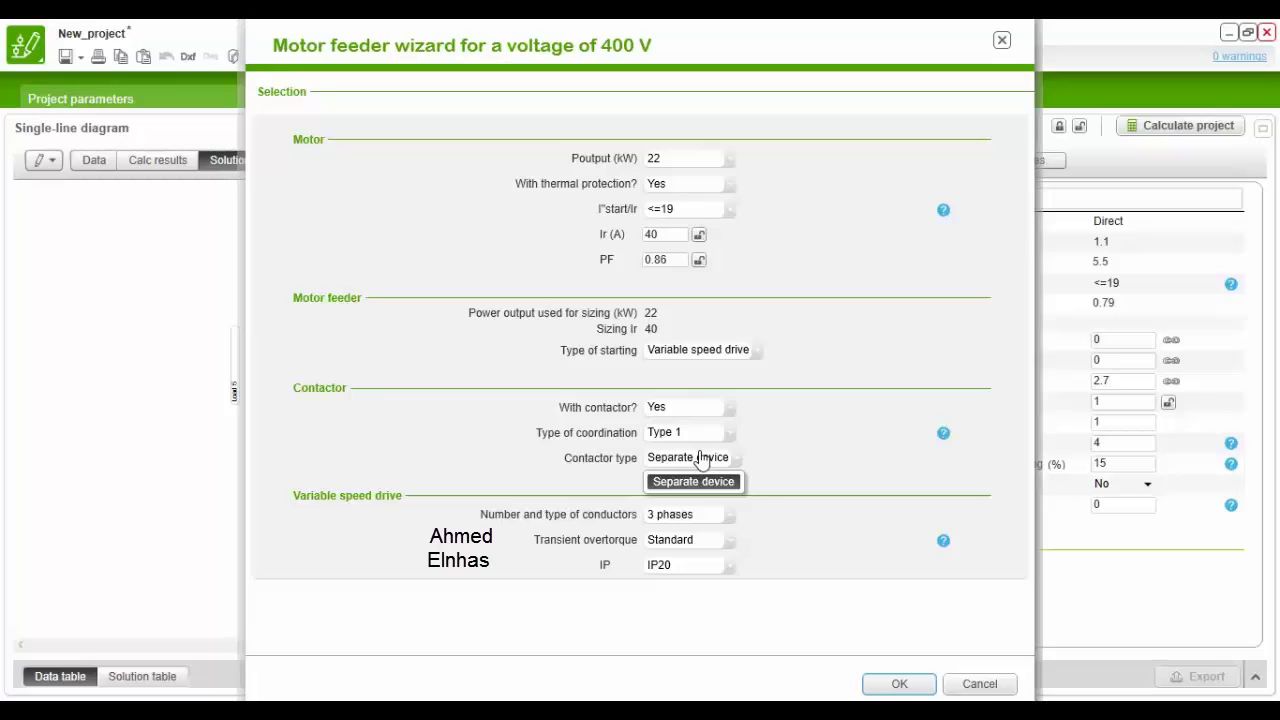
left_click(770, 470)
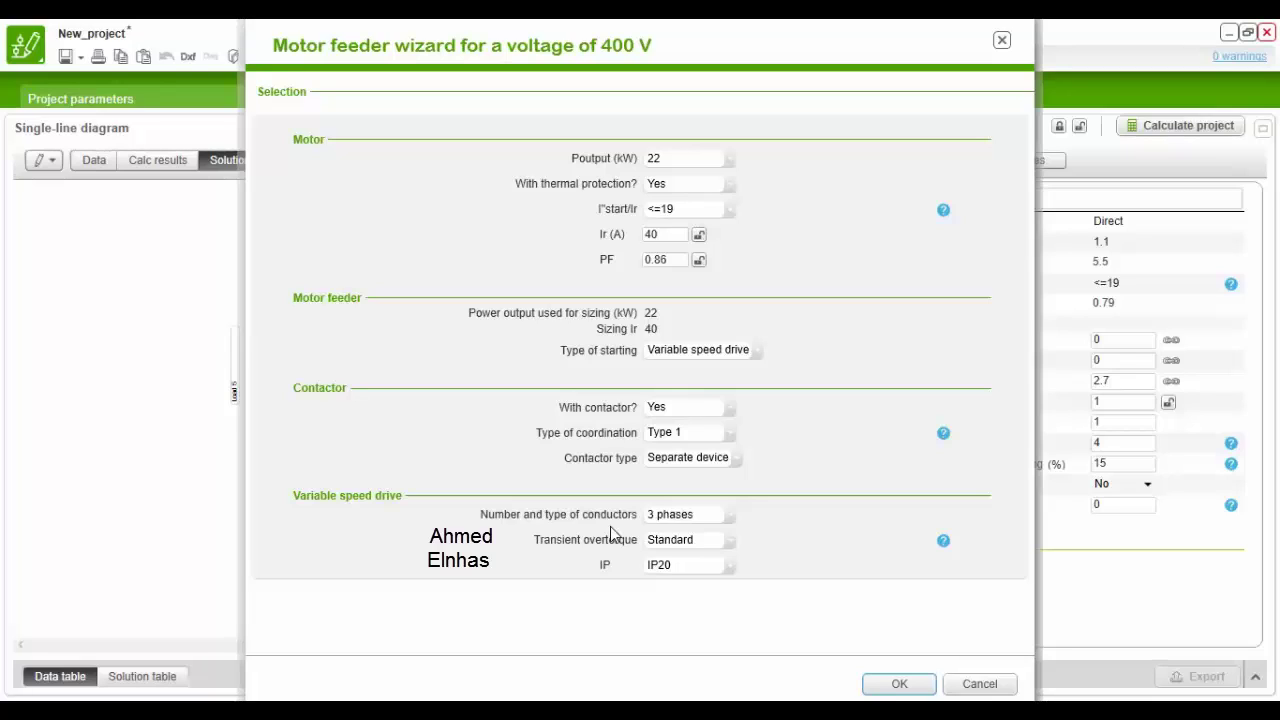
Step: Look through the variable speed drive's conductor, transient overtorque and IP rating options
left_click(711, 516)
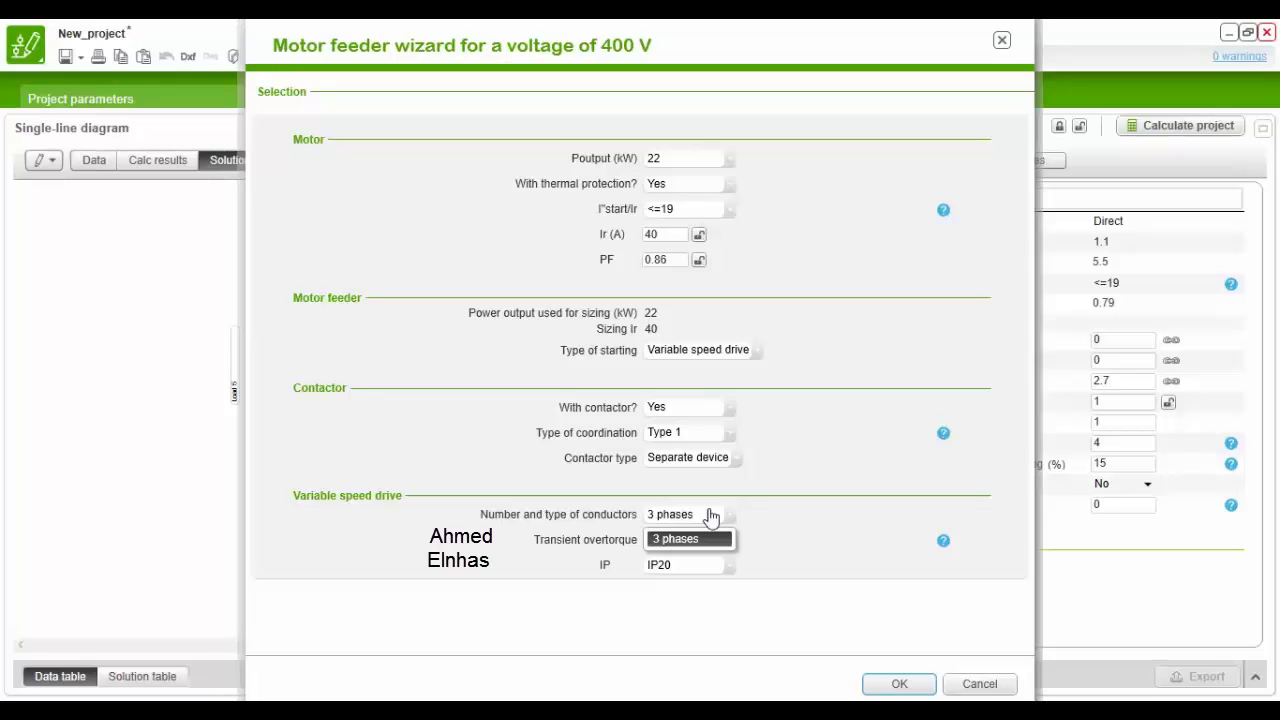
left_click(710, 516)
left_click(692, 541)
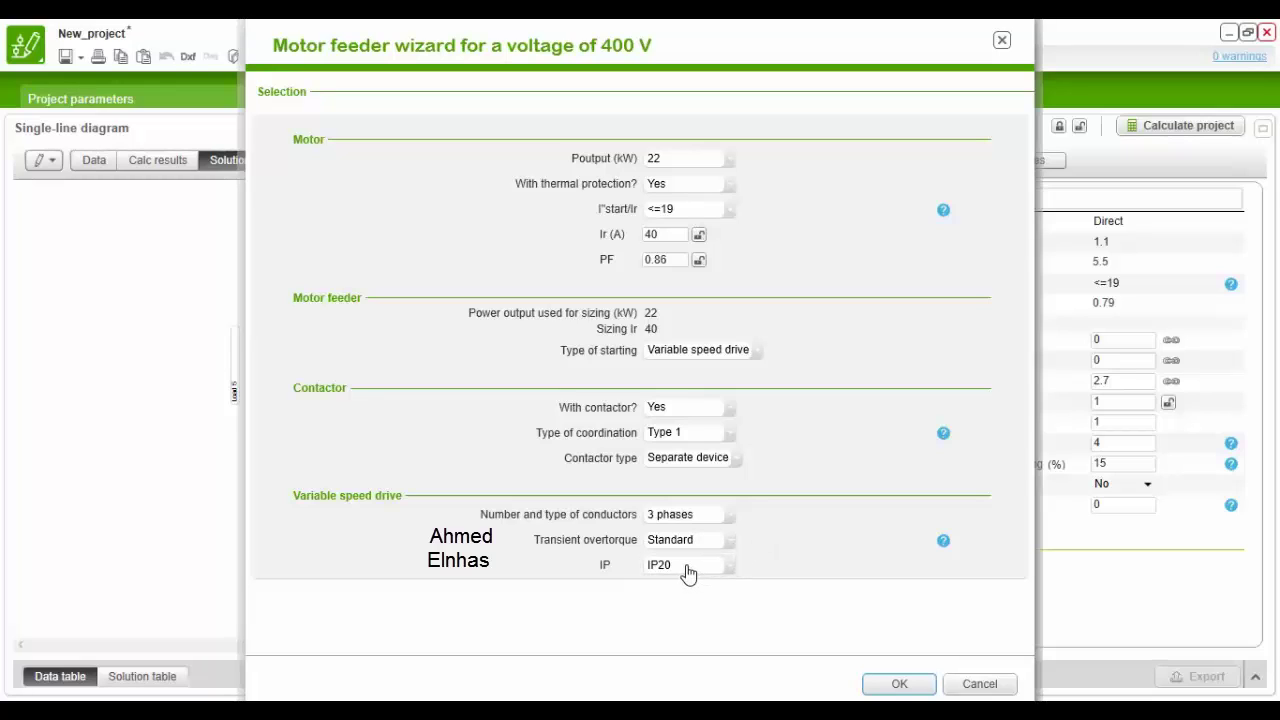
left_click(687, 568)
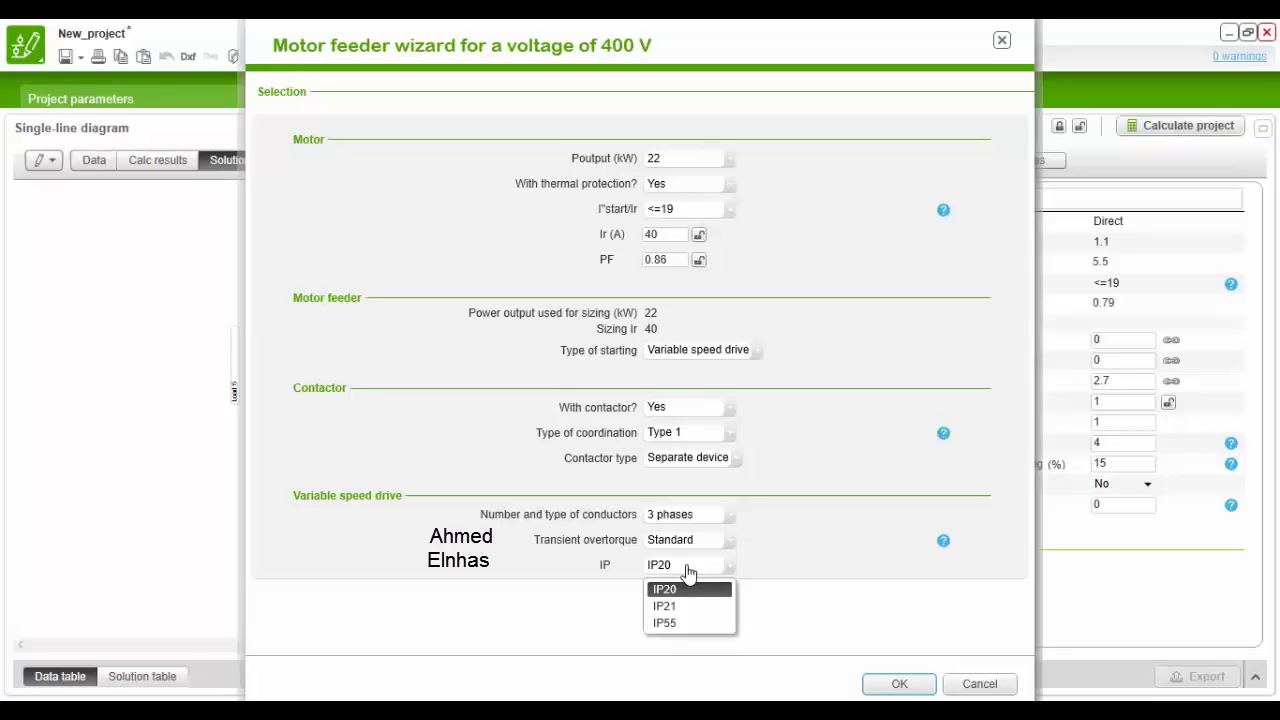
left_click(822, 539)
Step: Set the type of starting to Smooth starter and check its Istart/Ir field
left_click(737, 350)
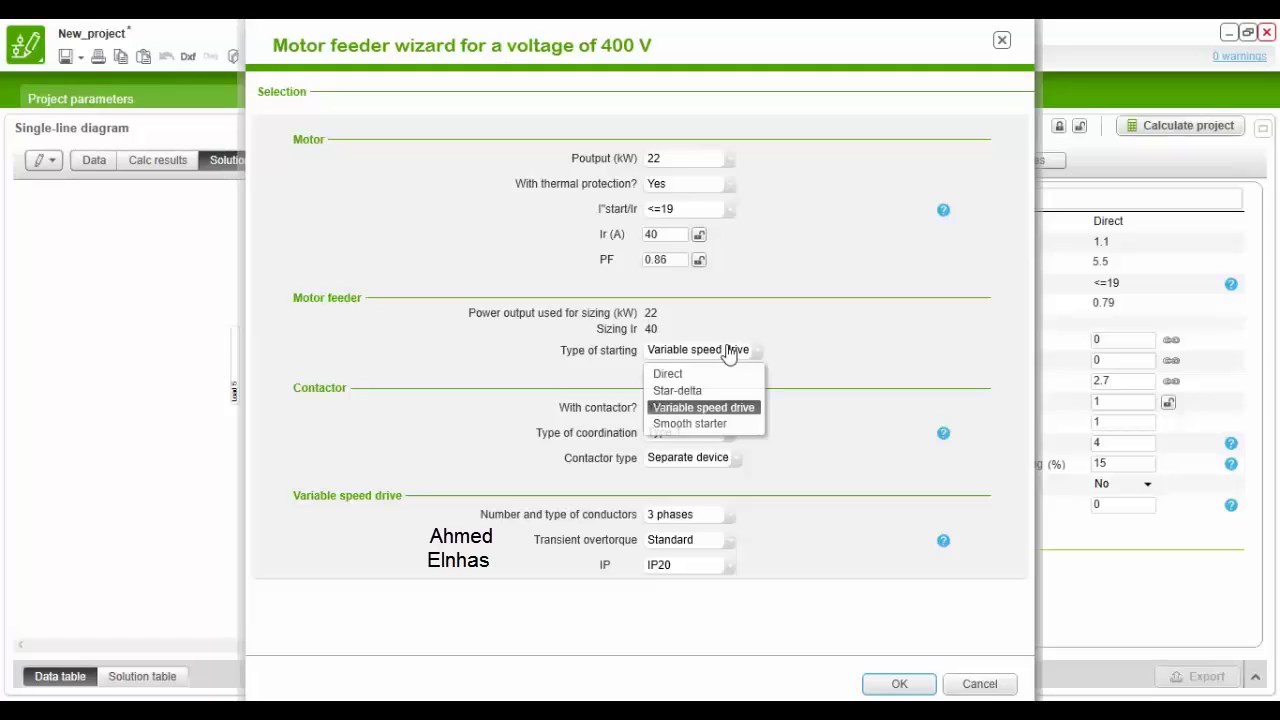
left_click(752, 424)
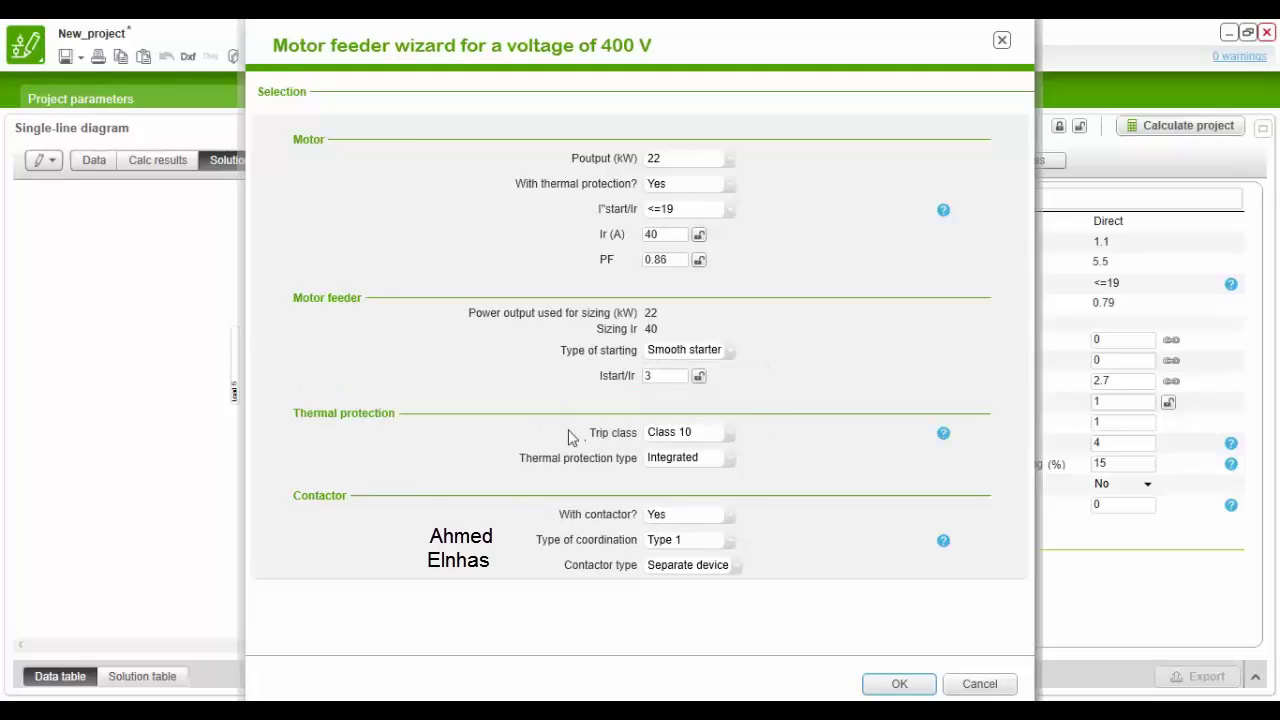
left_click(660, 375)
Step: Review the smooth starter's thermal protection, contactor and coordination options, keeping Type 1 coordination, and apply the motor wizard settings
left_click(710, 461)
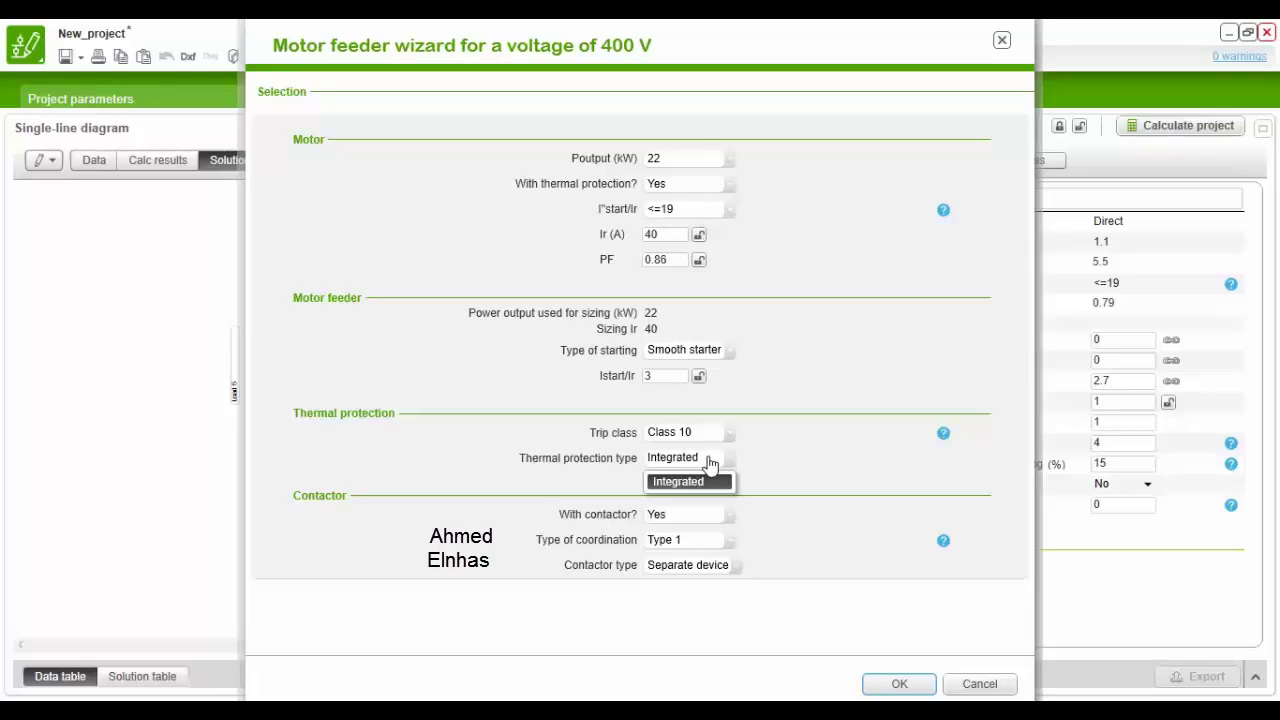
left_click(704, 519)
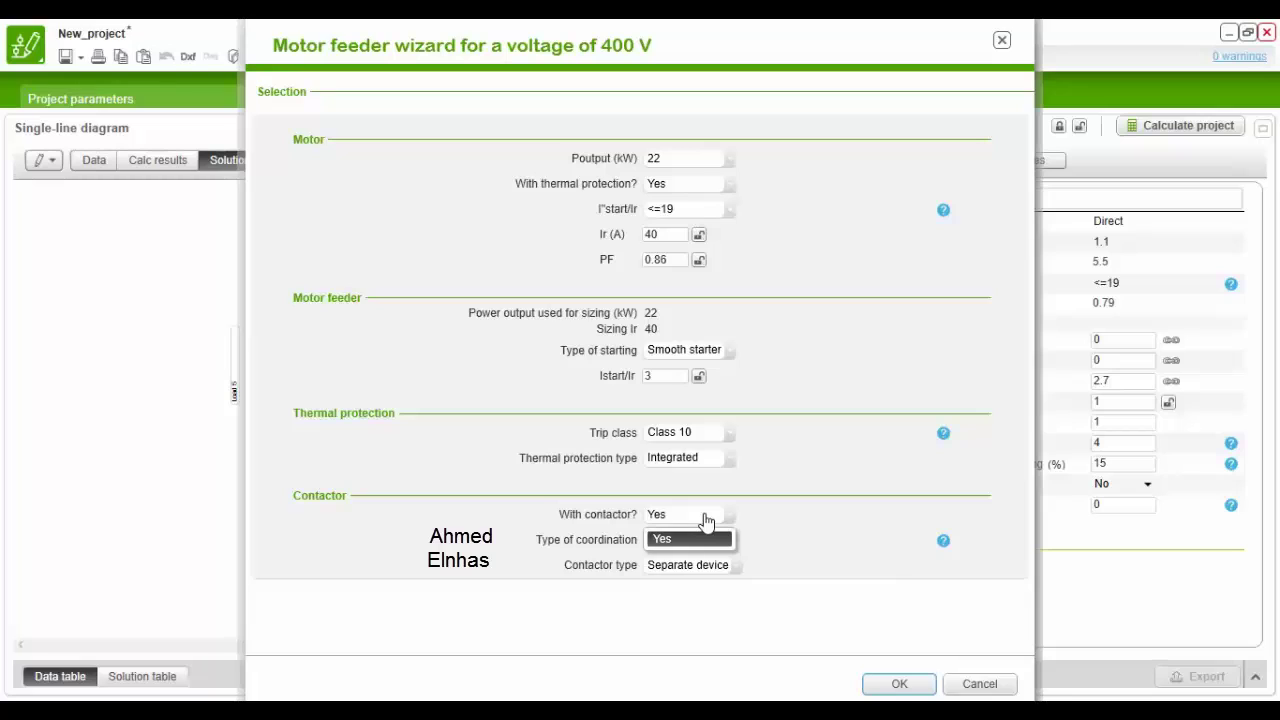
left_click(708, 539)
left_click(712, 542)
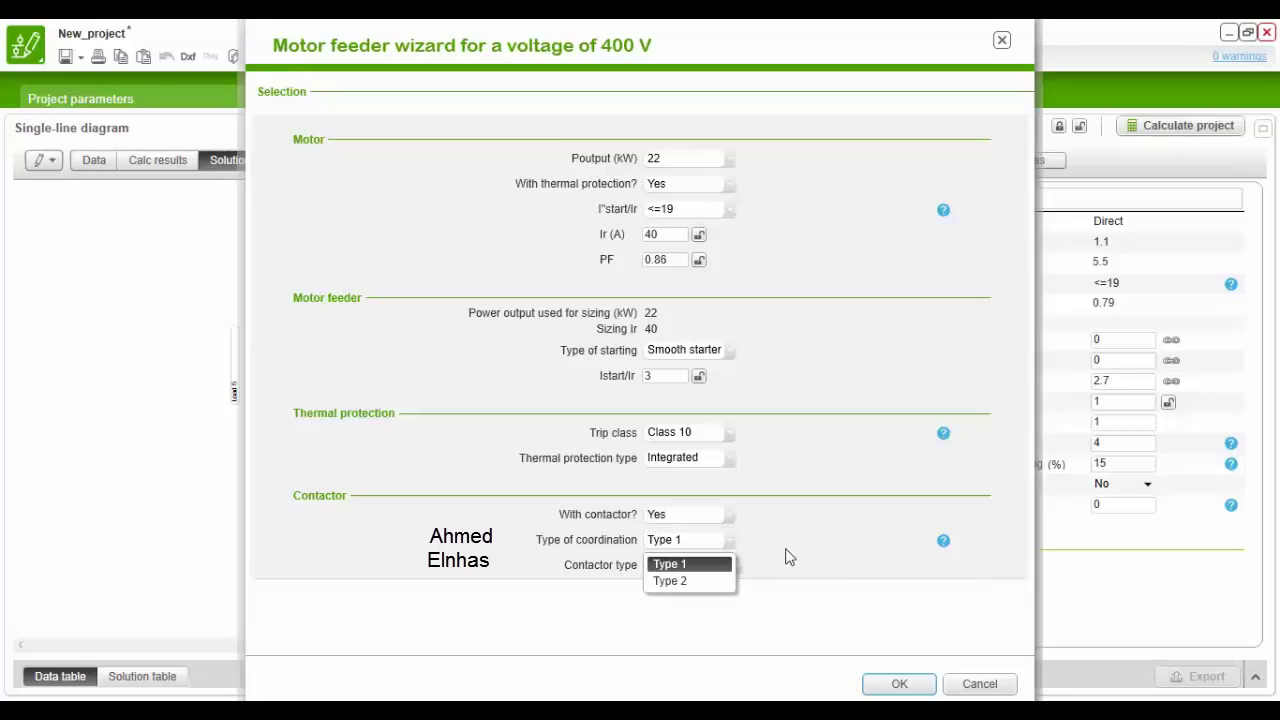
left_click(700, 564)
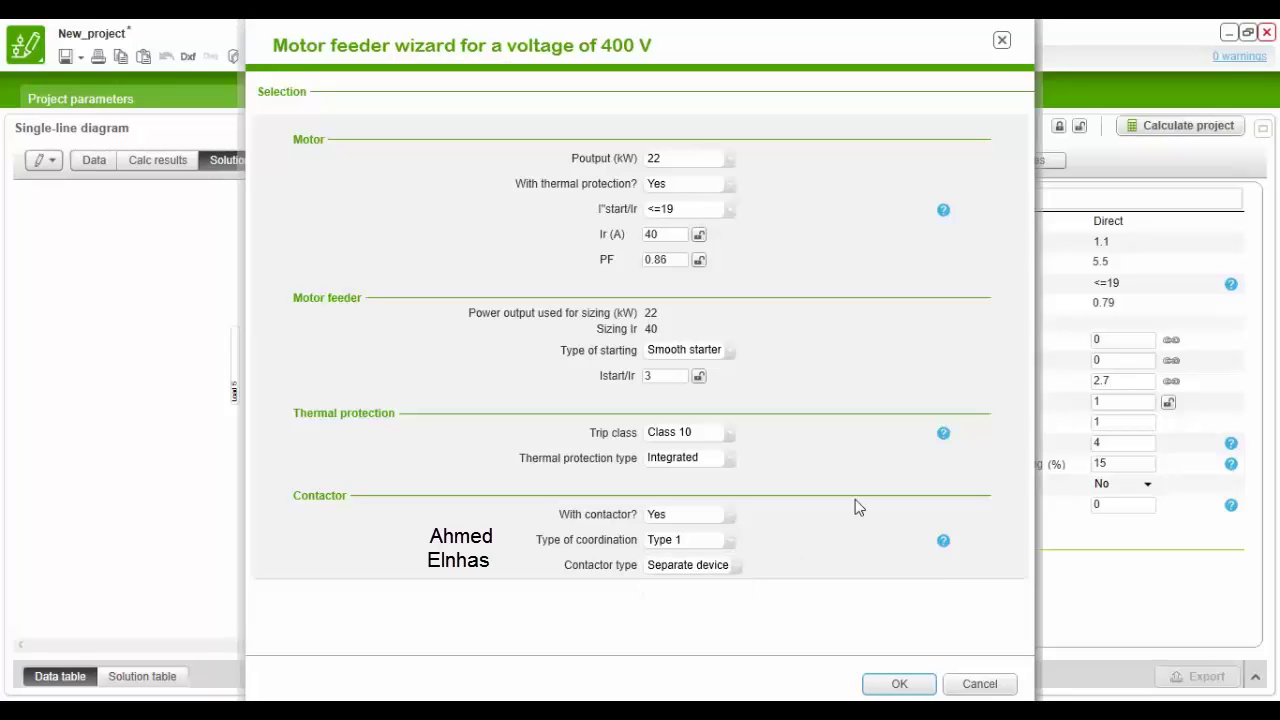
left_click(716, 545)
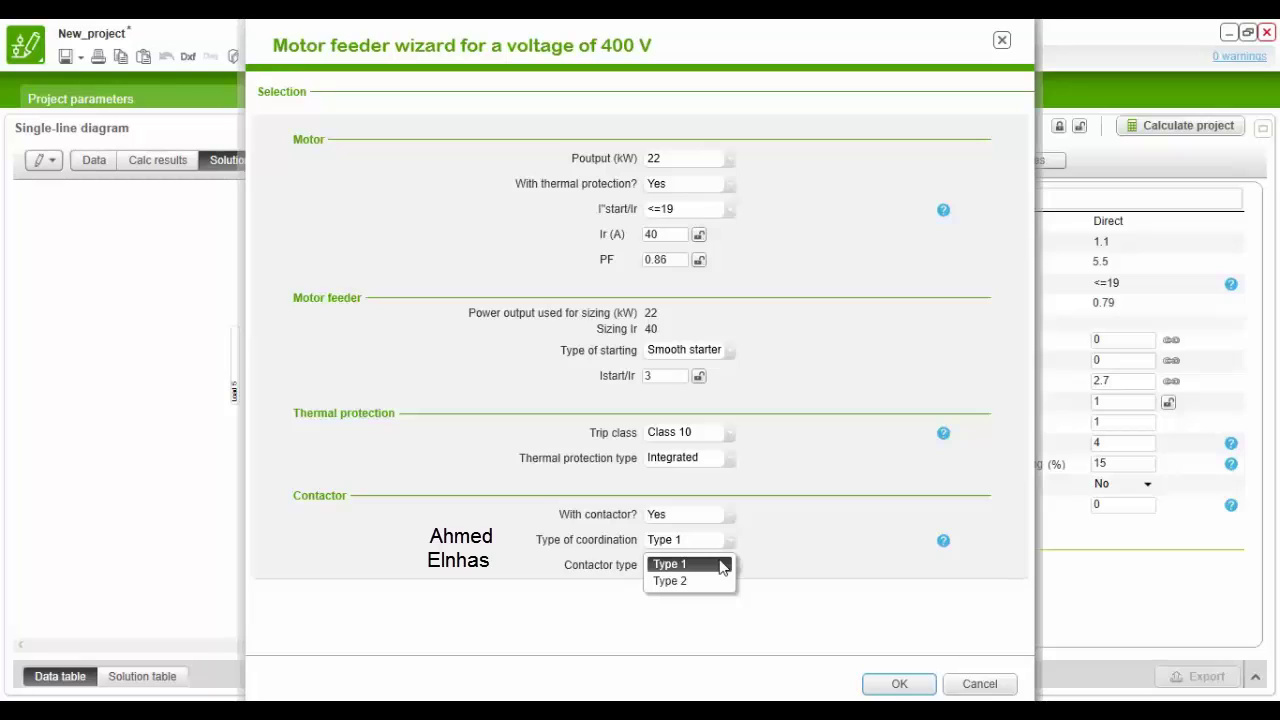
left_click(820, 418)
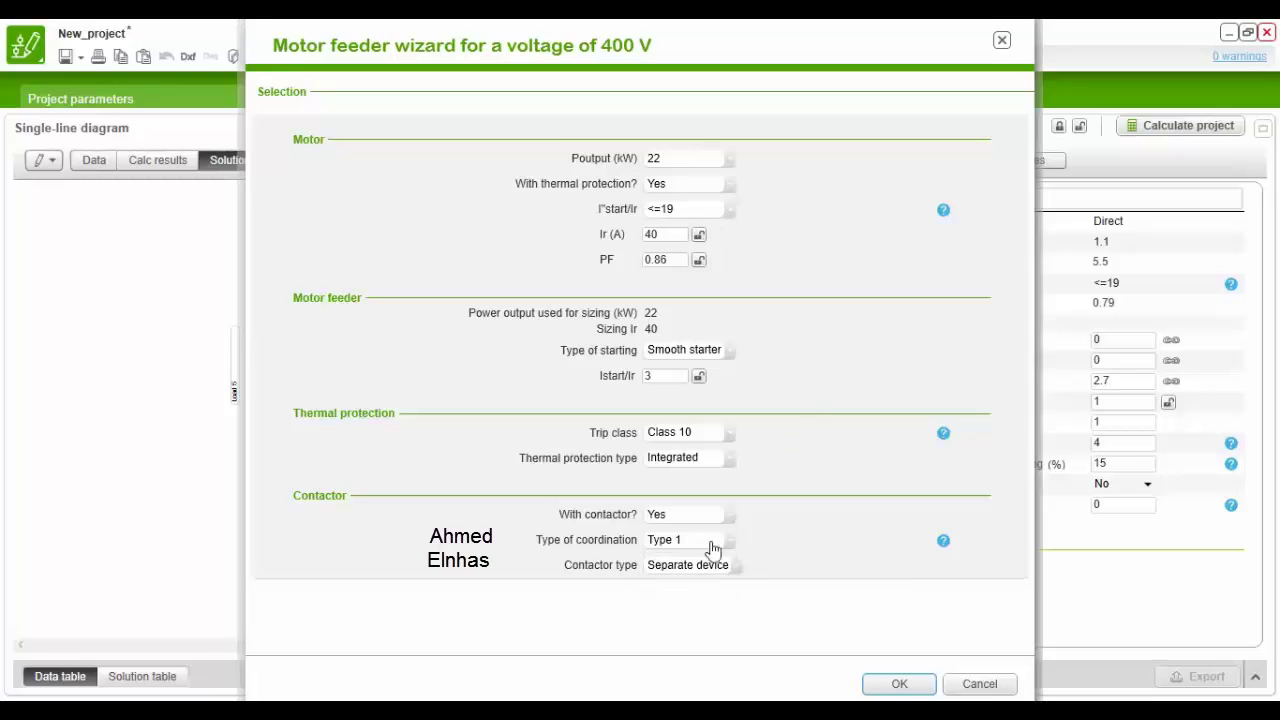
left_click(920, 686)
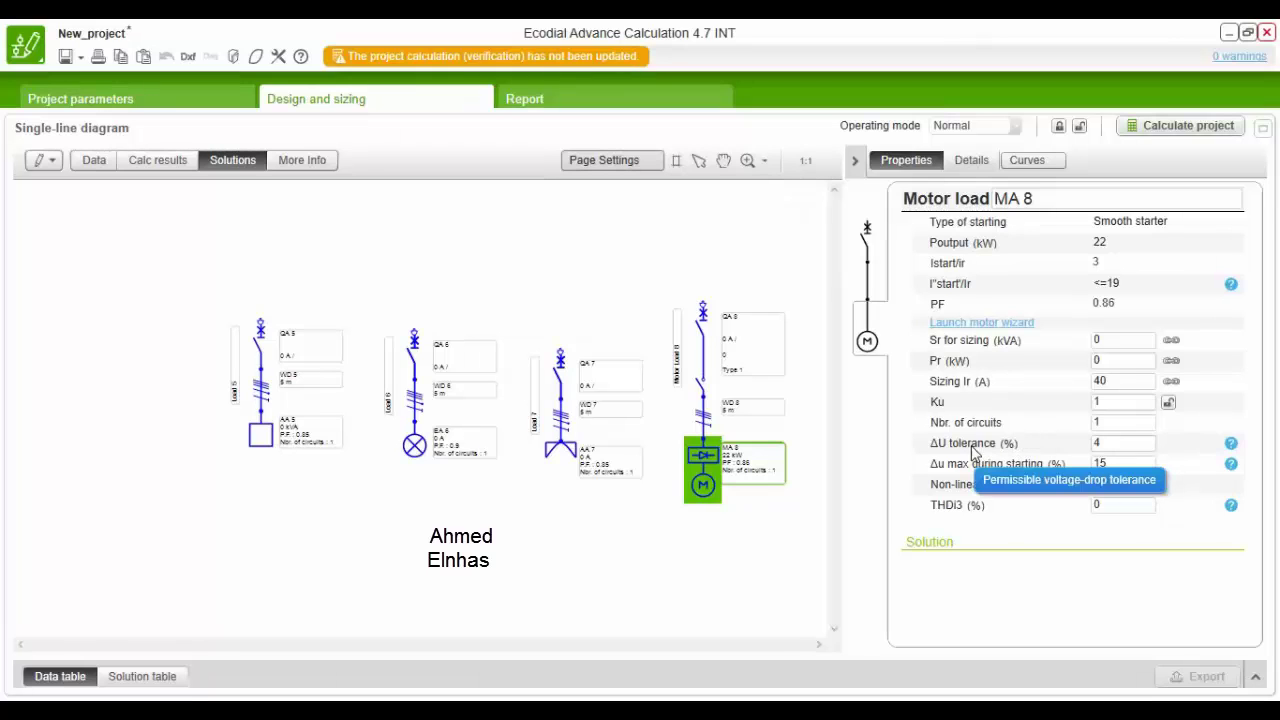
Step: Examine the motor circuit's properties and the motor load's voltage-drop, non-linear load and THDi3 fields
left_click(708, 463)
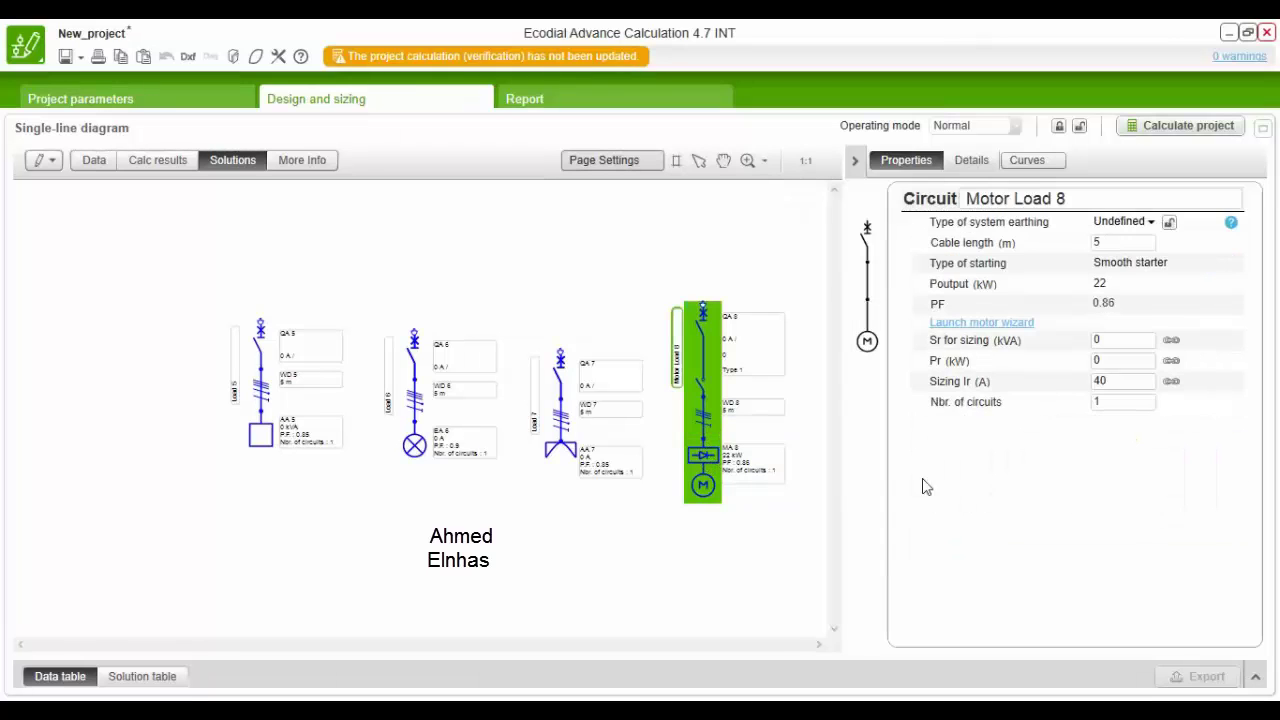
left_click(750, 478)
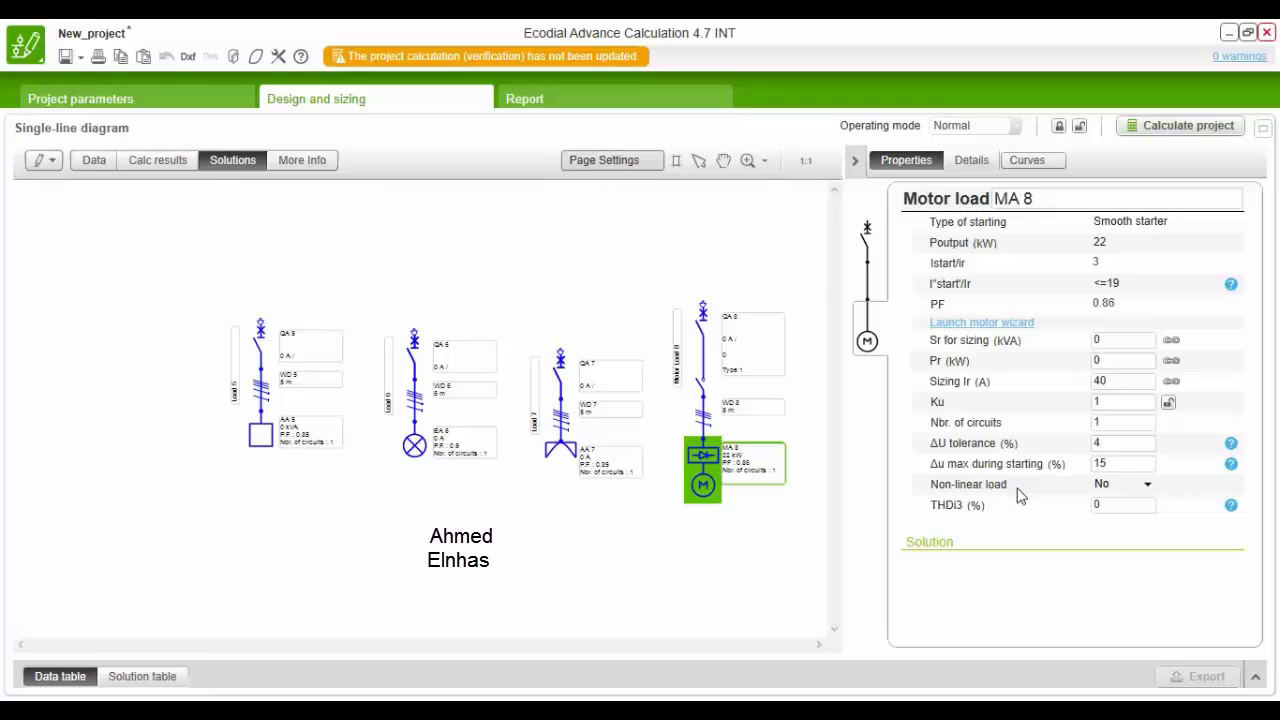
left_click(1133, 486)
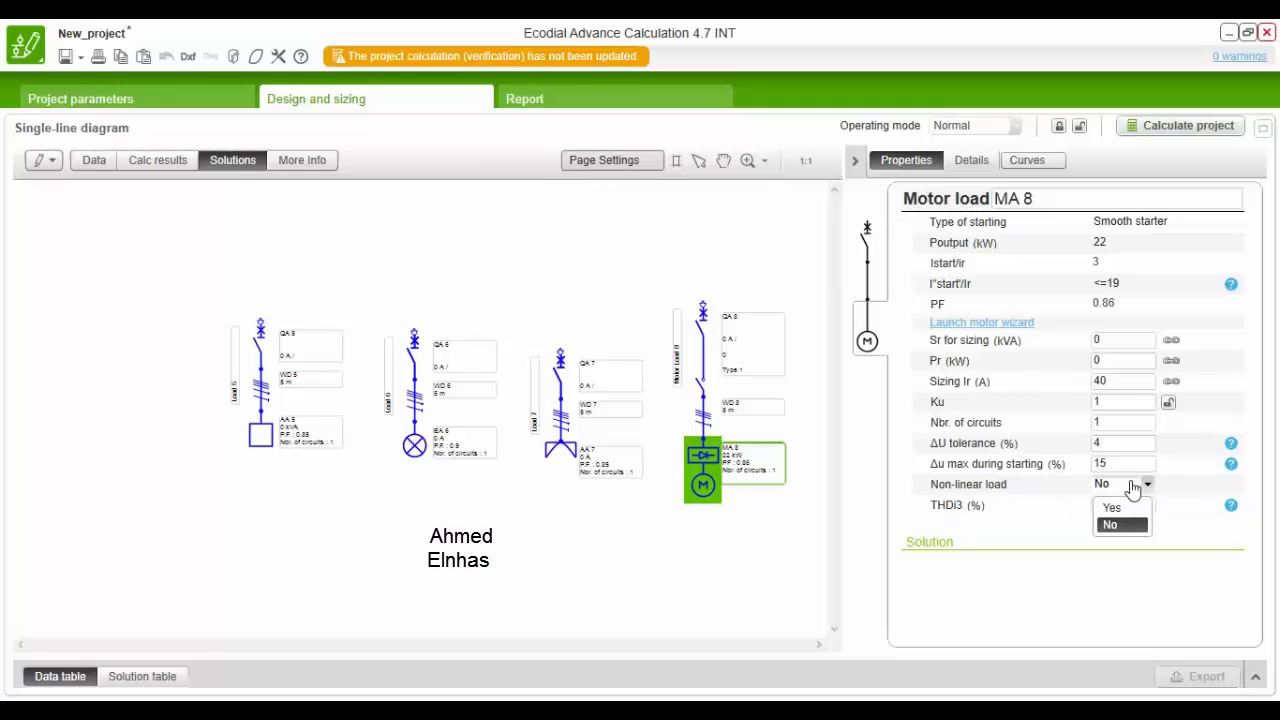
left_click(1036, 529)
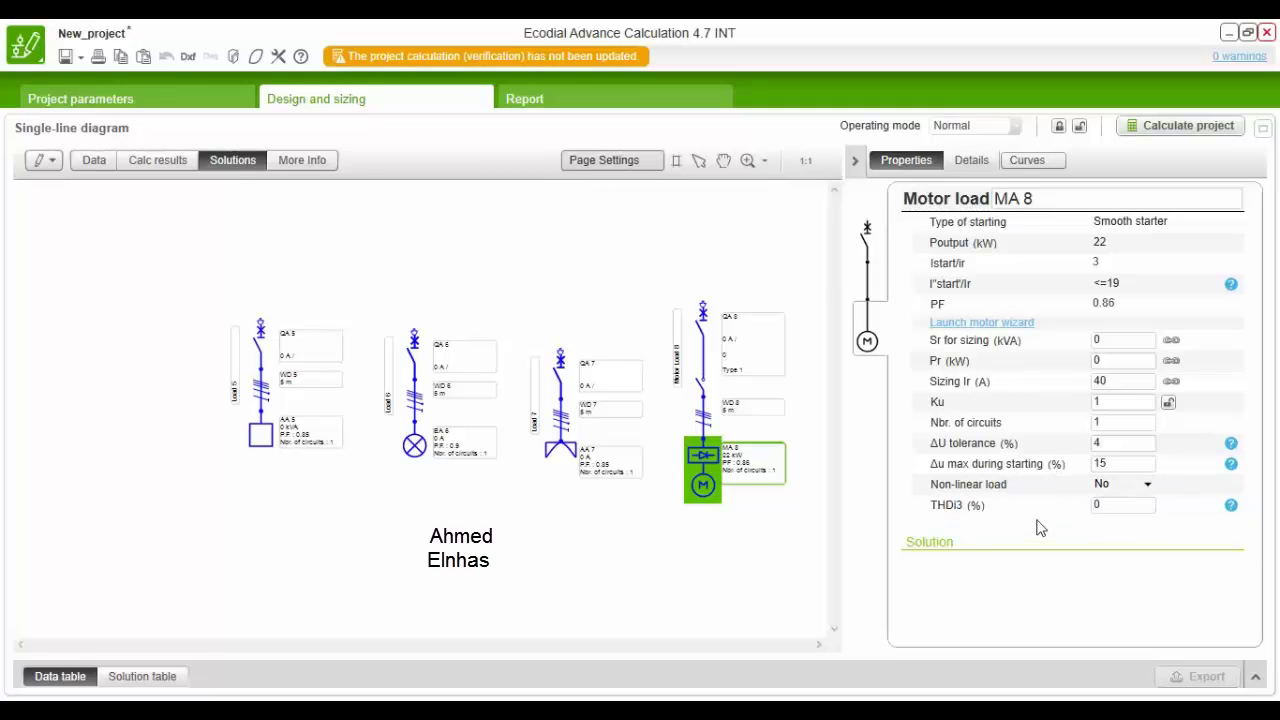
left_click(1128, 504)
Step: Select all four load circuits on the diagram and clear the selection
left_click(463, 270)
left_click_drag(789, 269, 170, 552)
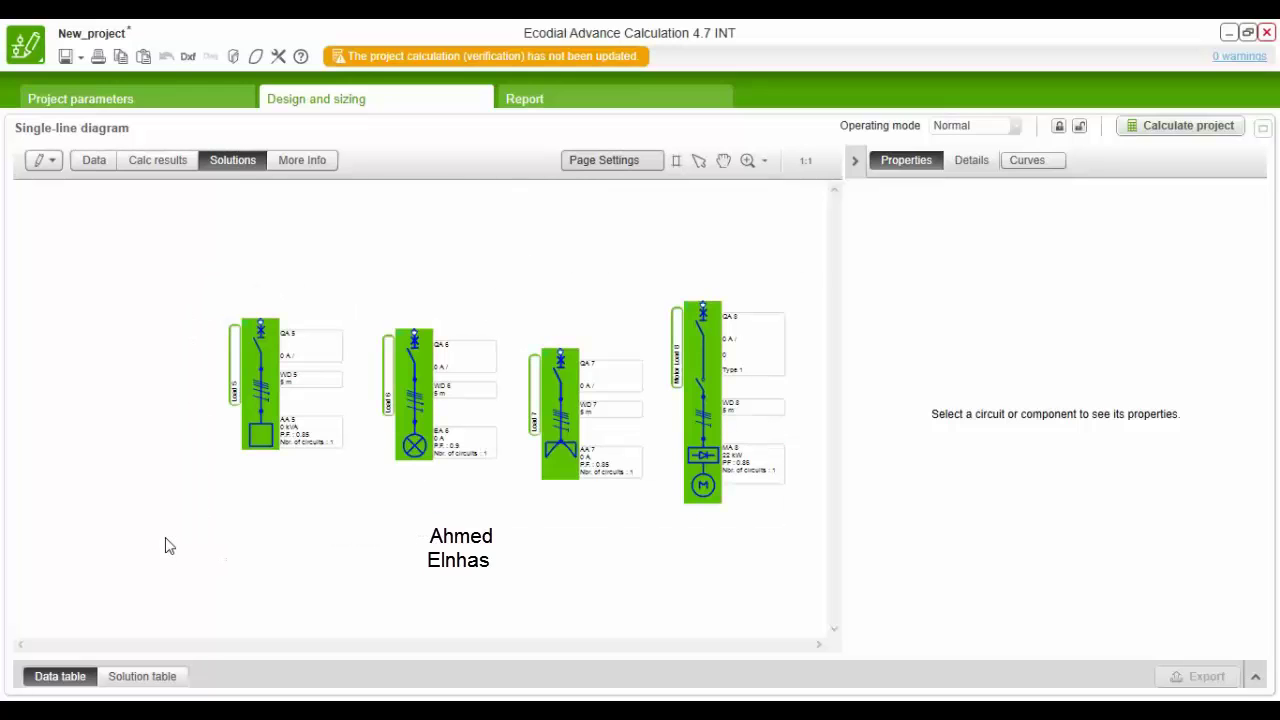
left_click(282, 545)
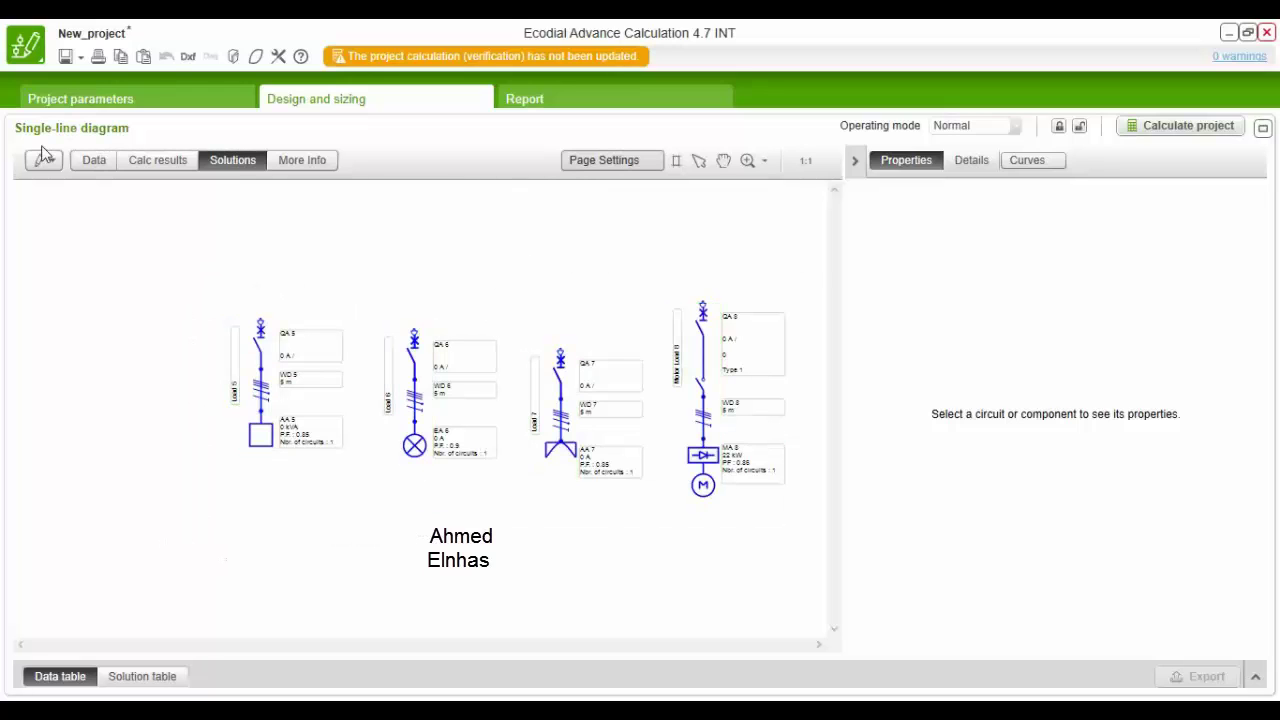
Step: Look at the properties of the first load's LV cable WD 5 and circuit breaker QA 5
left_click(317, 387)
left_click(317, 387)
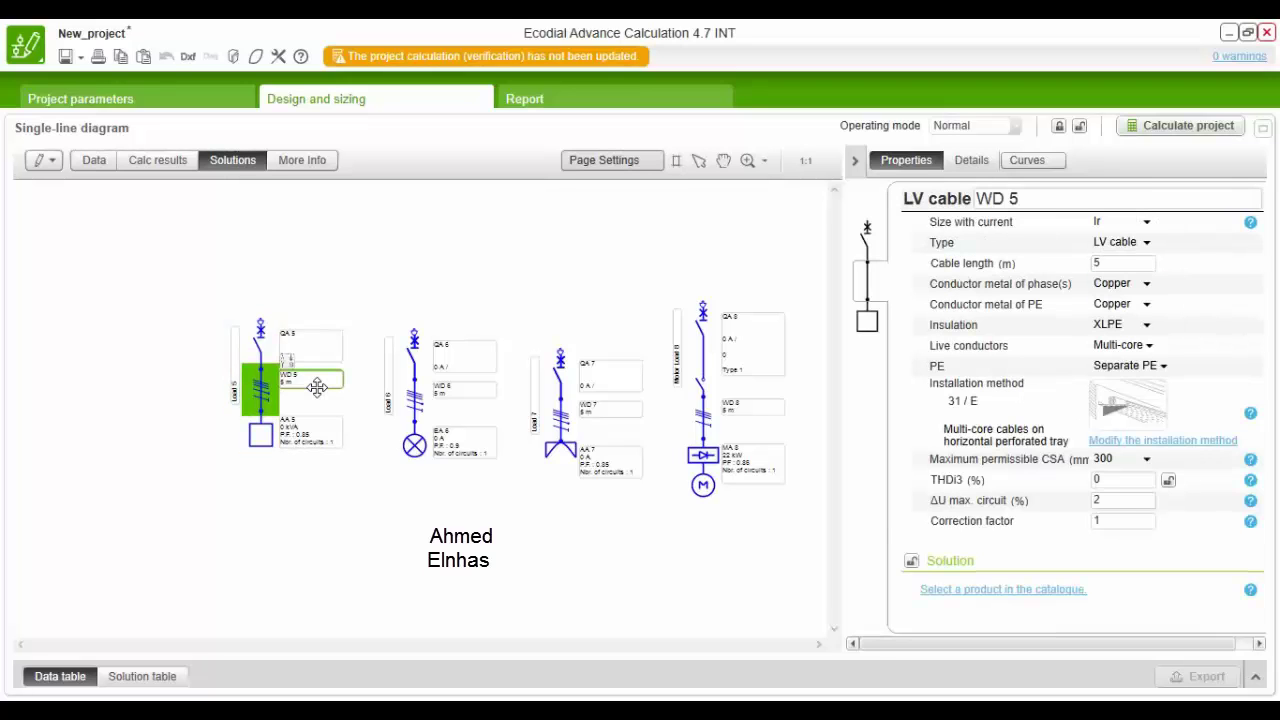
left_click(318, 340)
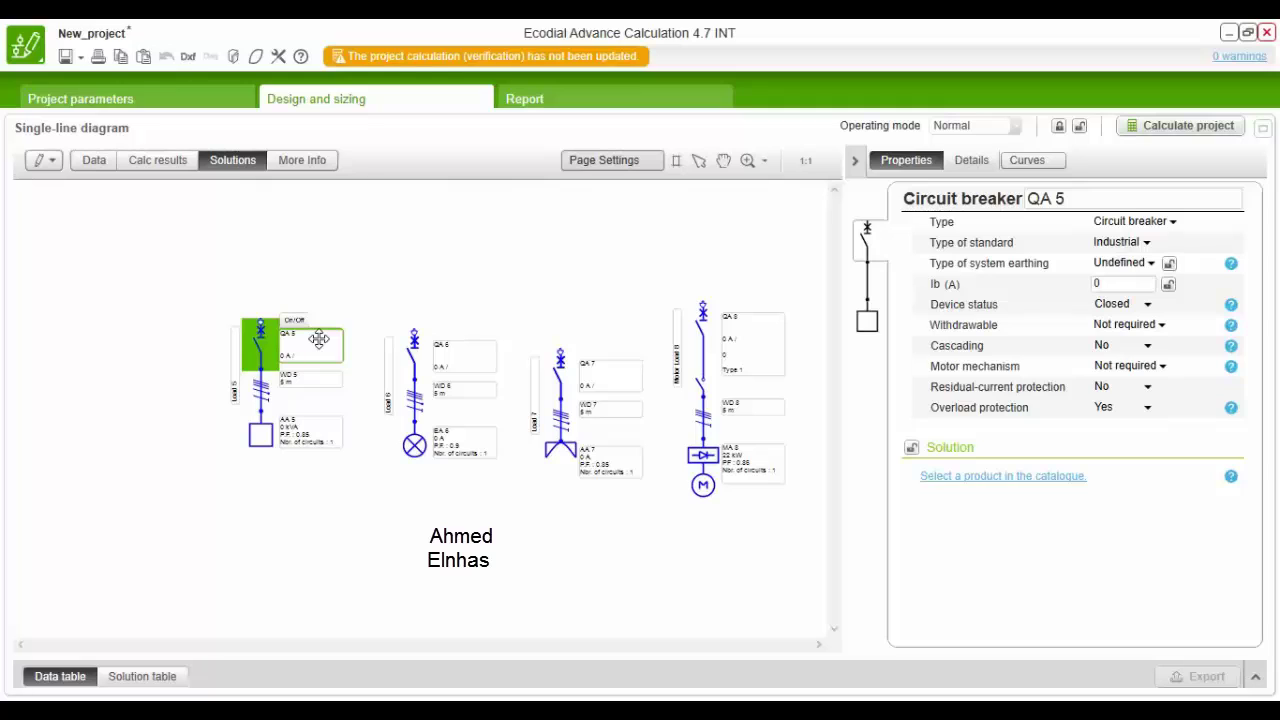
Step: Open the library of circuit elements for the single-line diagram
left_click(44, 162)
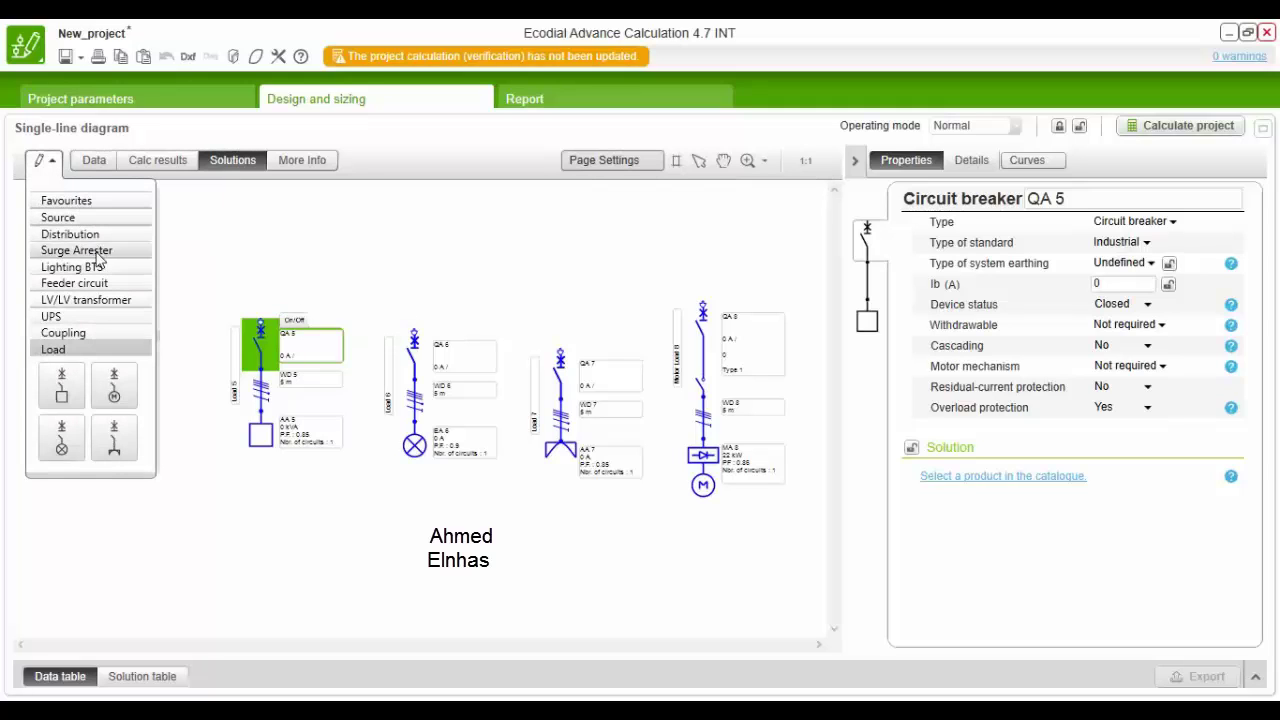